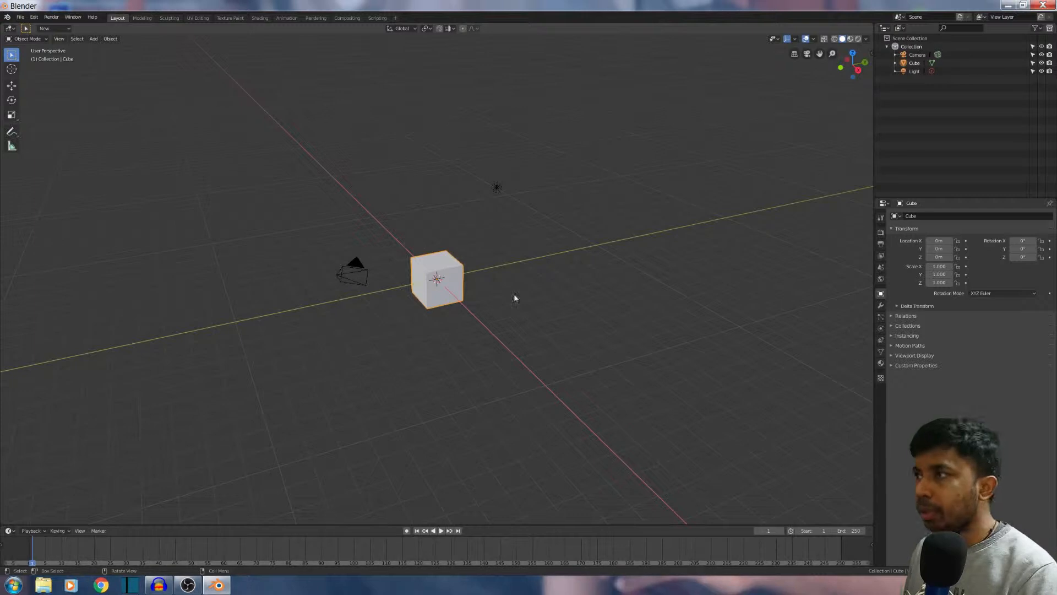
# Select the camera, the light and the cube one after another in the viewport.
pyautogui.scroll(-1, 402, 130)
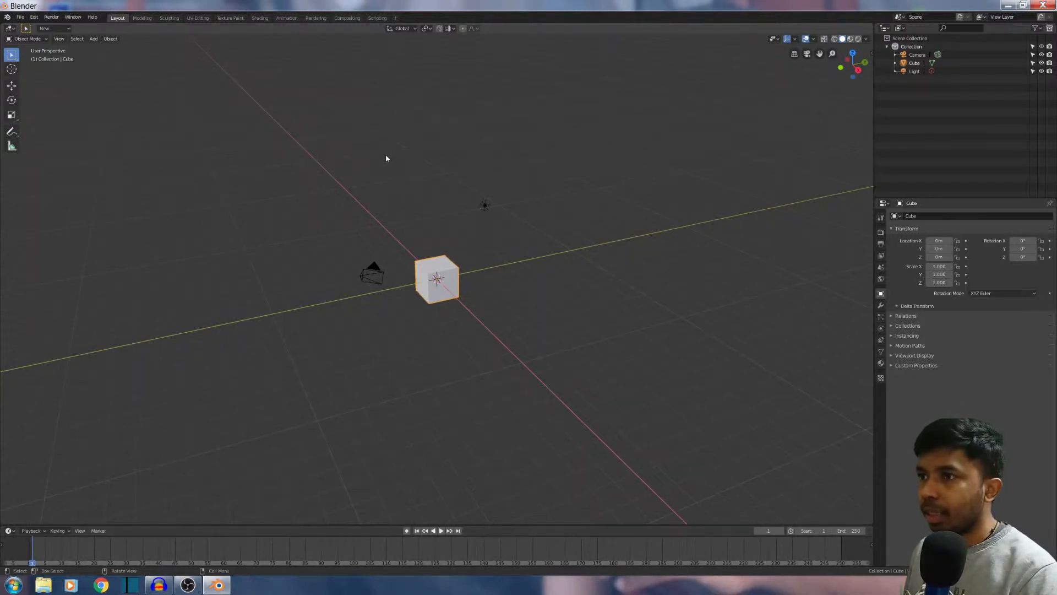
pyautogui.scroll(3, 408, 135)
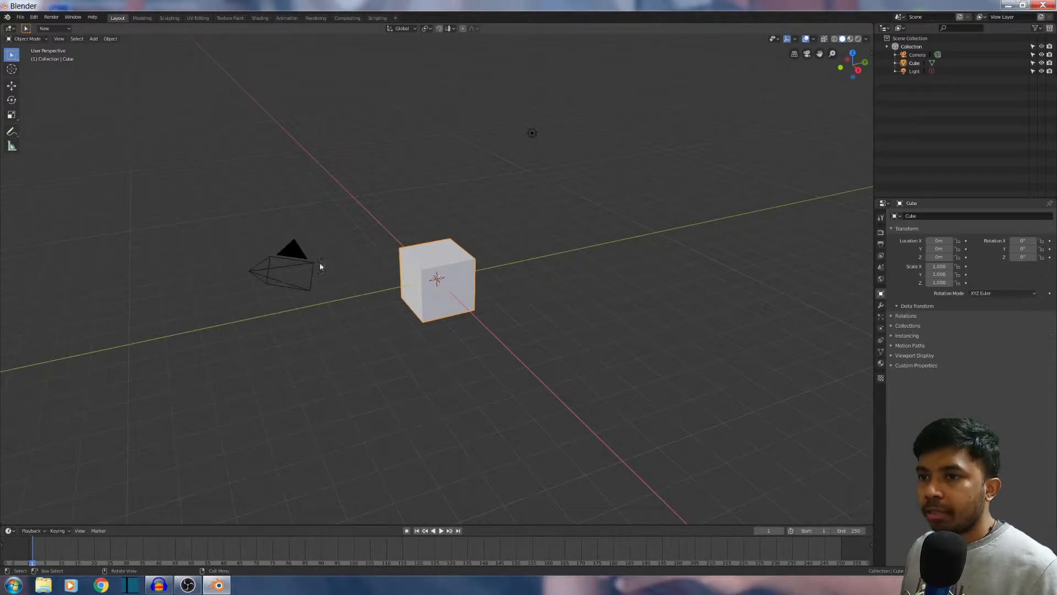
pyautogui.click(318, 264)
pyautogui.click(533, 133)
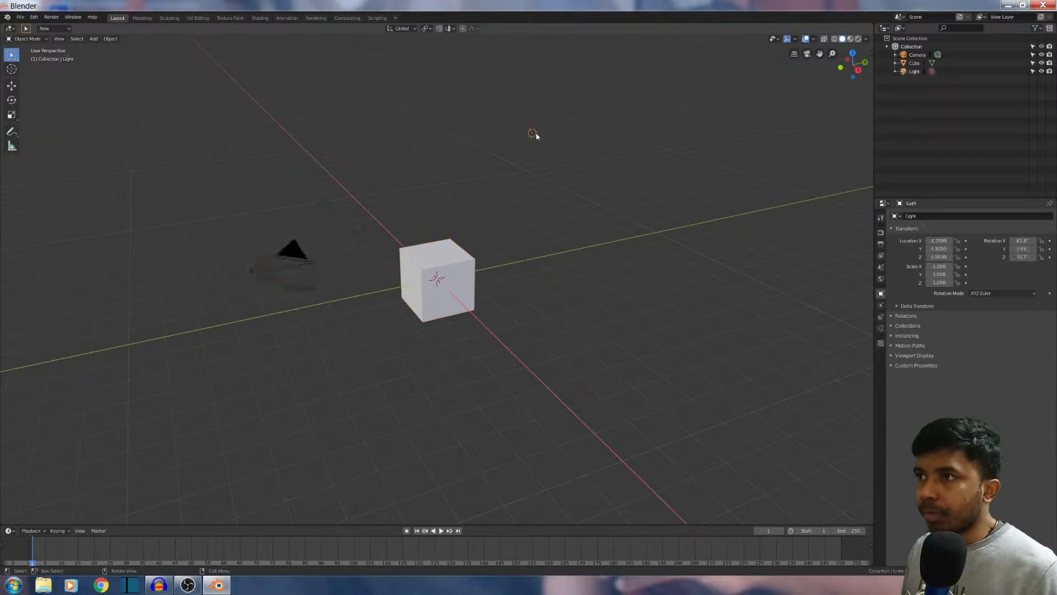
pyautogui.click(456, 295)
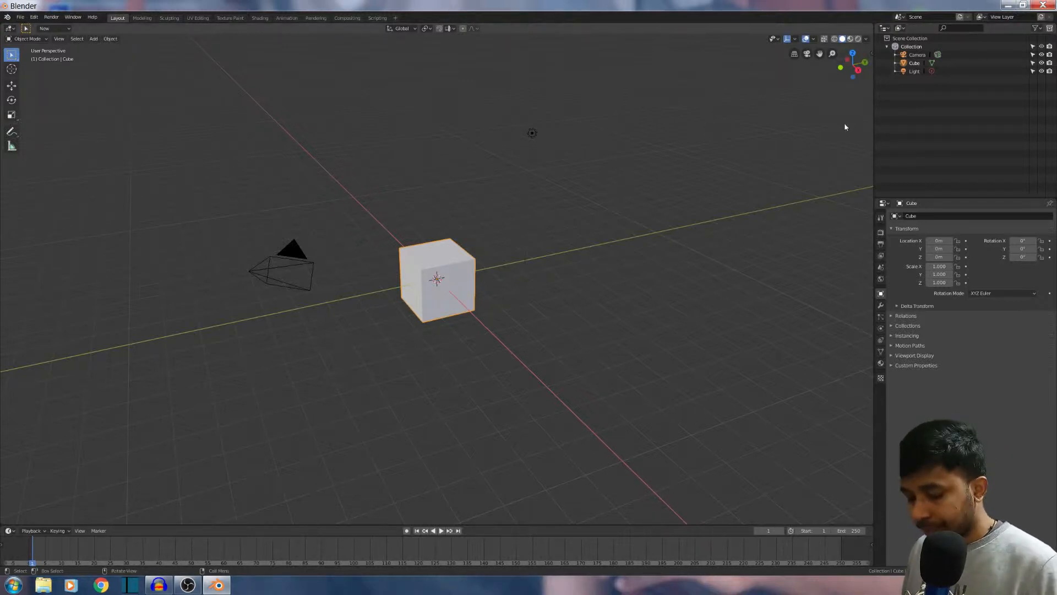
# Open the viewport sidebar's Shortcut VUr section and start its on-screen key display.
pyautogui.press('n')
pyautogui.click(868, 78)
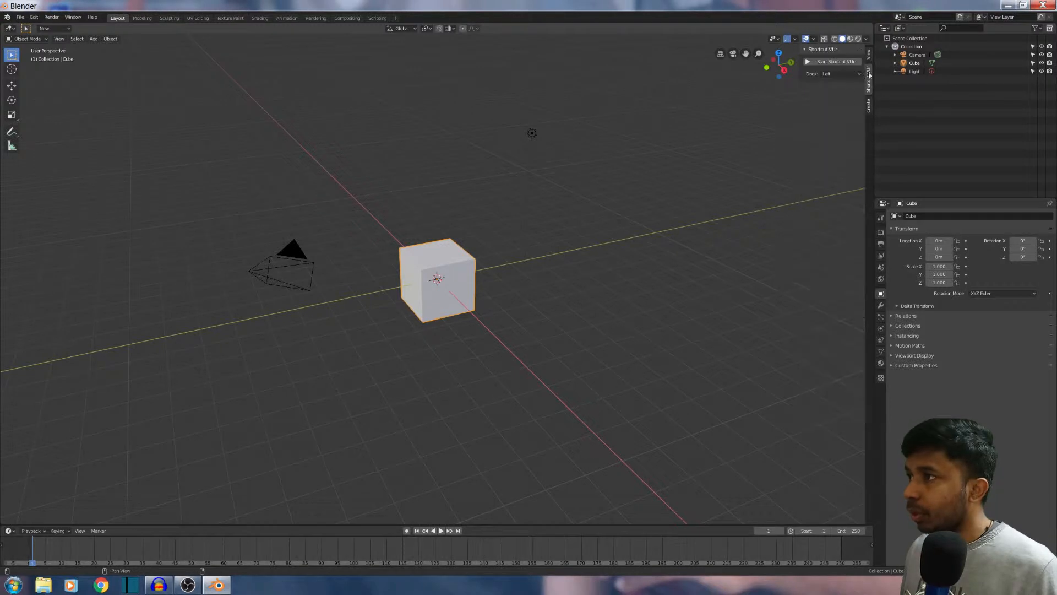
pyautogui.click(831, 61)
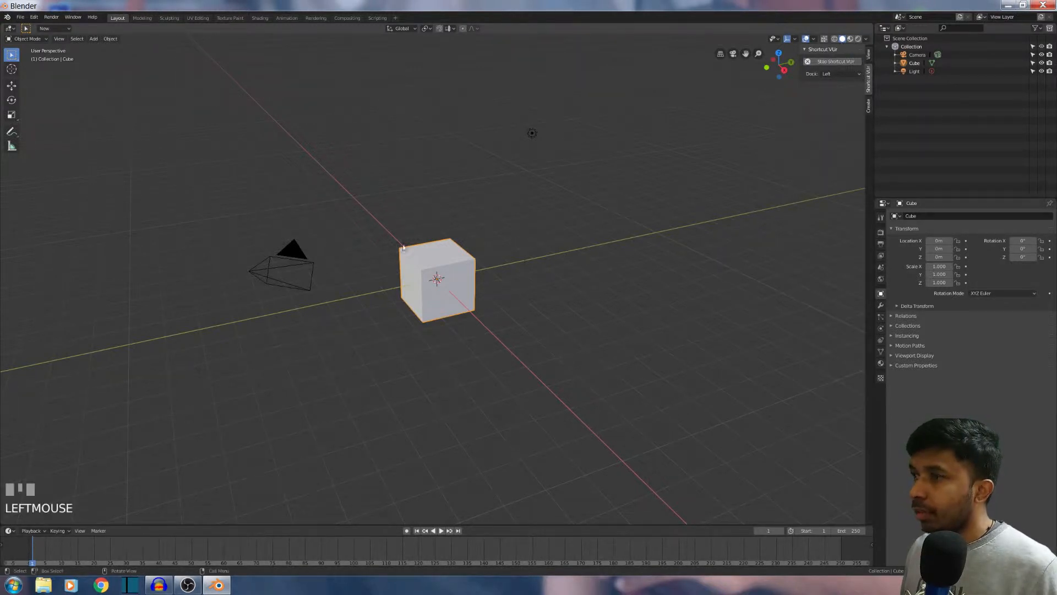
# Select all objects in the scene, and use Select Lasso to reduce the selection to only the light.
pyautogui.click(492, 183)
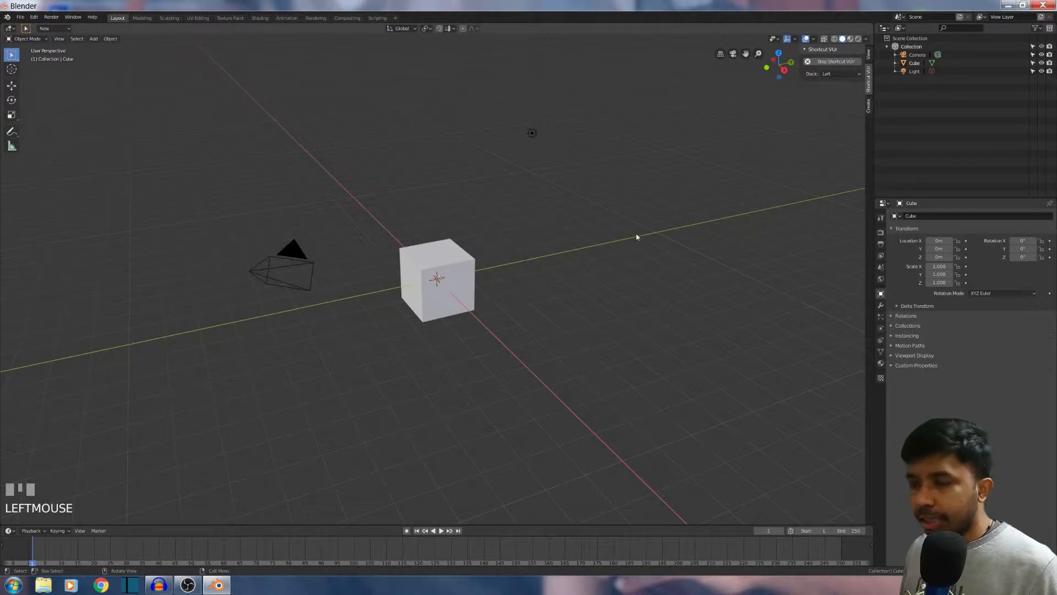
pyautogui.press('a')
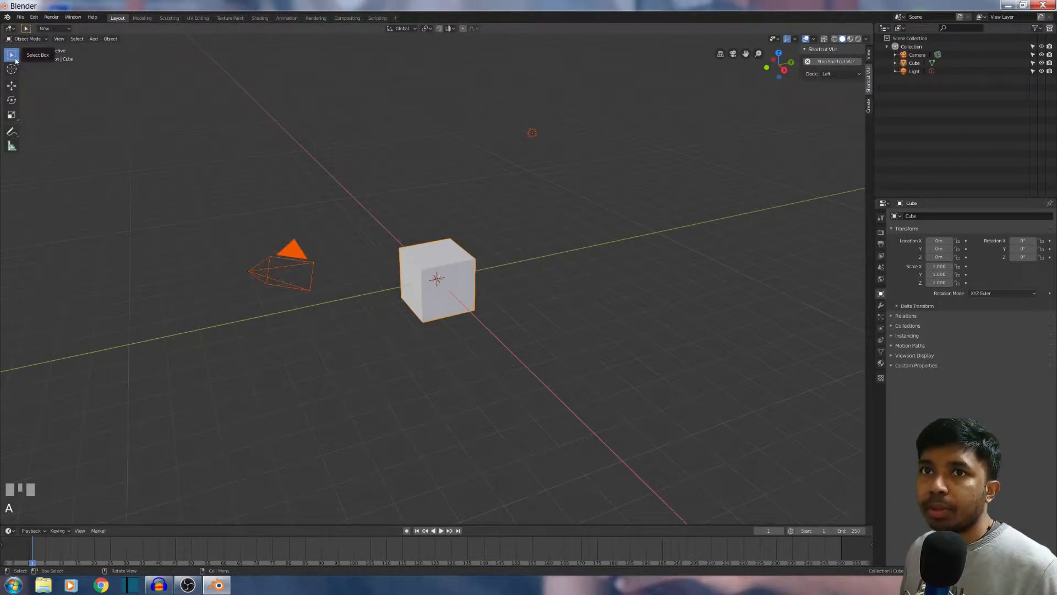
pyautogui.moveTo(15, 60)
pyautogui.mouseDown()
pyautogui.moveTo(42, 95)
pyautogui.moveTo(55, 64)
pyautogui.moveTo(64, 116)
pyautogui.mouseUp()
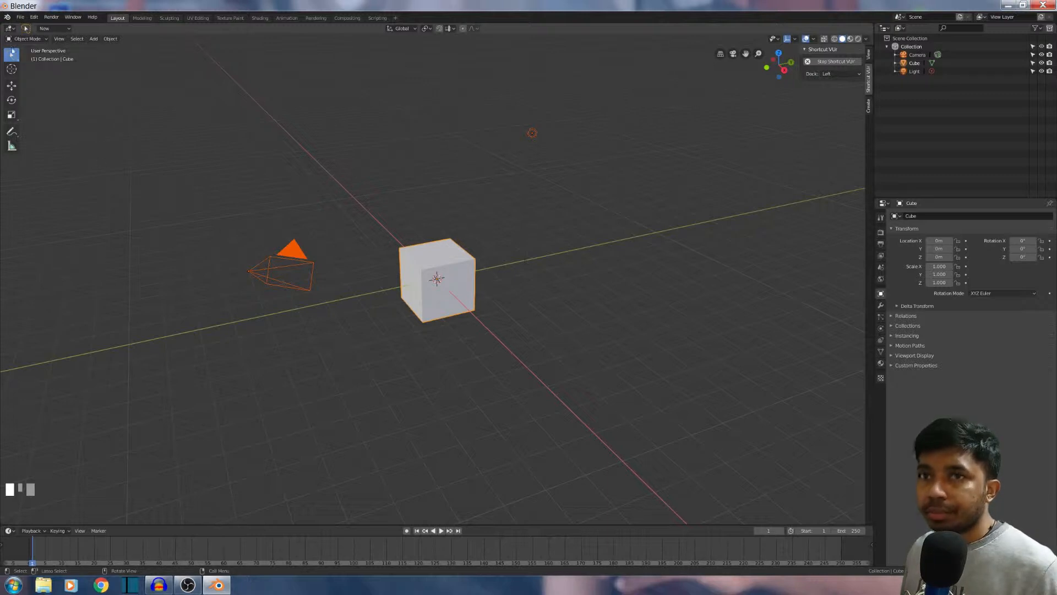
pyautogui.moveTo(173, 212)
pyautogui.mouseDown()
pyautogui.moveTo(326, 252)
pyautogui.moveTo(302, 354)
pyautogui.moveTo(146, 215)
pyautogui.mouseUp()
pyautogui.moveTo(254, 168)
pyautogui.mouseDown()
pyautogui.moveTo(458, 432)
pyautogui.moveTo(255, 153)
pyautogui.moveTo(493, 160)
pyautogui.moveTo(410, 104)
pyautogui.mouseUp()
pyautogui.moveTo(744, 98)
pyautogui.mouseDown()
pyautogui.moveTo(529, 165)
pyautogui.moveTo(711, 275)
pyautogui.moveTo(659, 136)
pyautogui.moveTo(584, 88)
pyautogui.mouseUp()
# Use Select Circle to brush over the camera and over empty space beside the cube, clearing the selection.
pyautogui.click(11, 54)
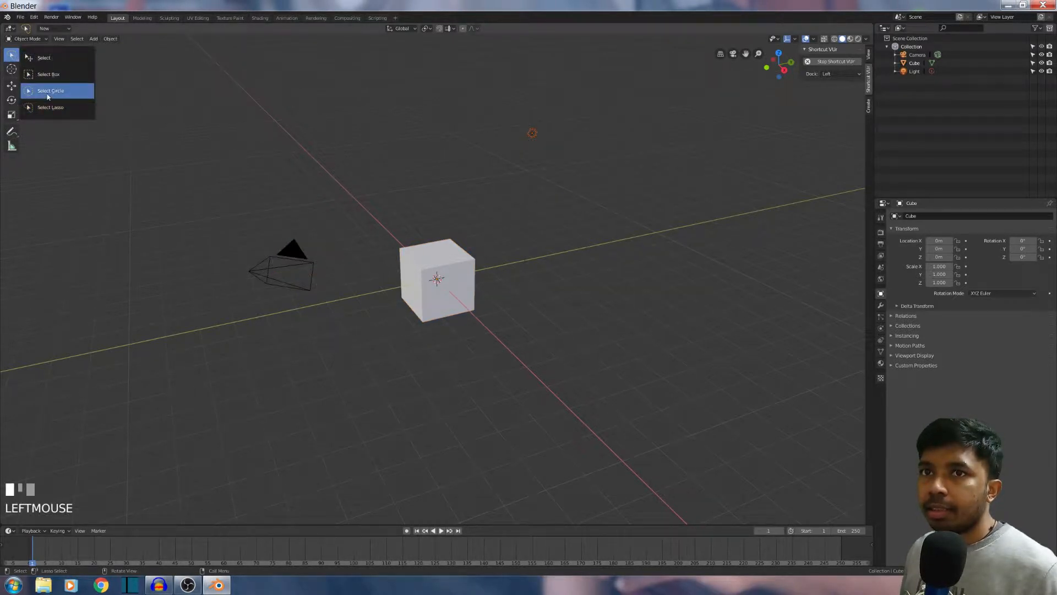
pyautogui.click(50, 90)
pyautogui.scroll(4, 341, 263)
pyautogui.scroll(-6, 307, 256)
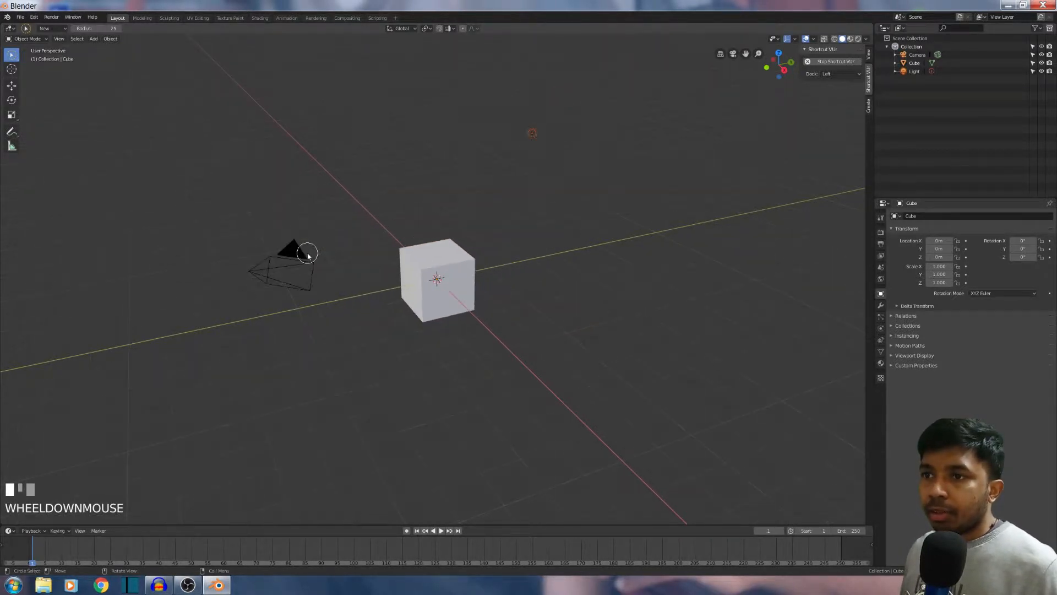
pyautogui.moveTo(311, 277); pyautogui.dragTo(347, 264)
pyautogui.moveTo(418, 216)
pyautogui.mouseDown()
pyautogui.moveTo(471, 262)
pyautogui.moveTo(397, 210)
pyautogui.mouseUp()
pyautogui.moveTo(393, 208); pyautogui.dragTo(394, 210, button='middle')
pyautogui.scroll(-4, 392, 207)
pyautogui.scroll(2, 374, 246)
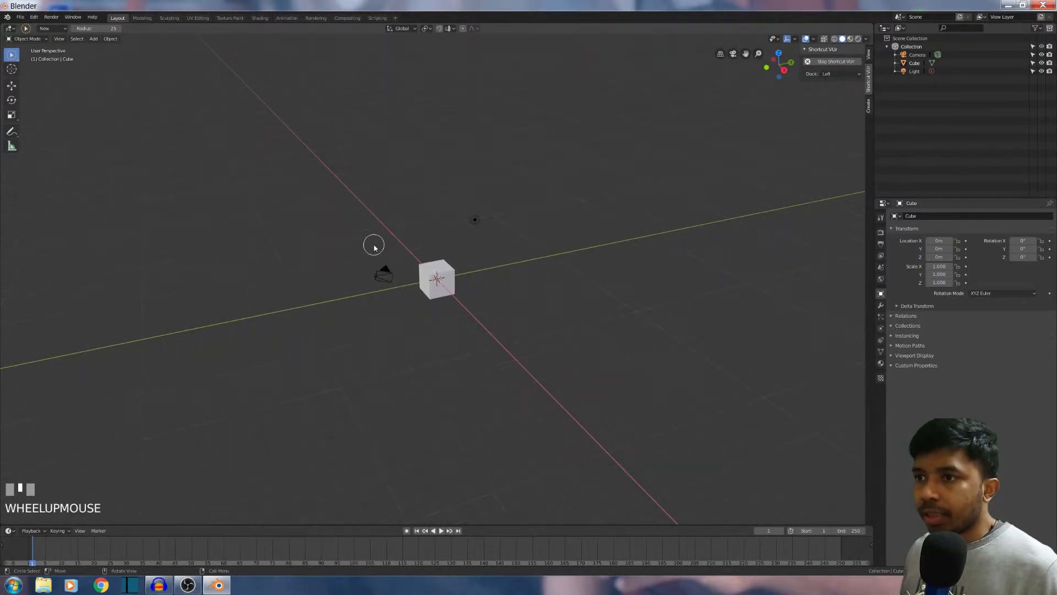
# Use Select Box to select the camera, cube and light together in one box.
pyautogui.click(12, 56)
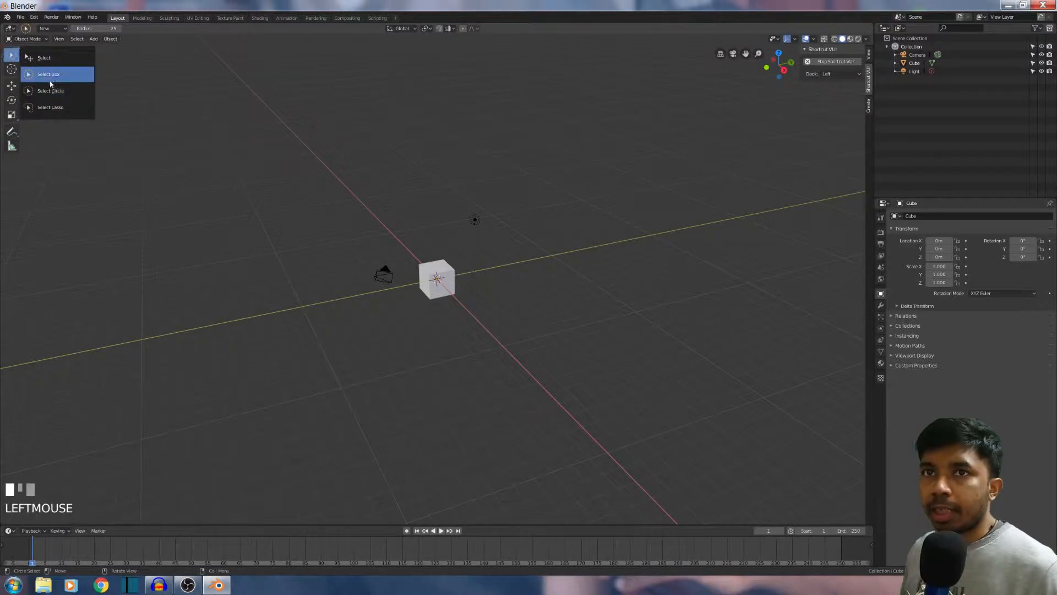
pyautogui.click(54, 74)
pyautogui.moveTo(248, 102); pyautogui.dragTo(686, 467)
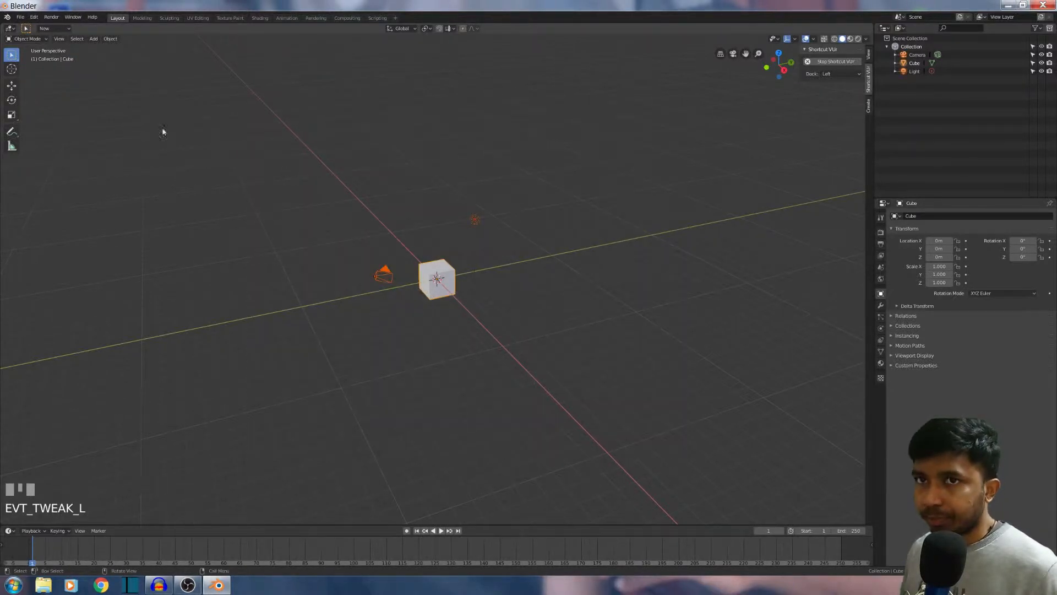
# Switch to Select Circle and try to change its brush radius in the viewport.
pyautogui.click(12, 61)
pyautogui.moveTo(18, 63); pyautogui.dragTo(43, 89)
pyautogui.press(']')
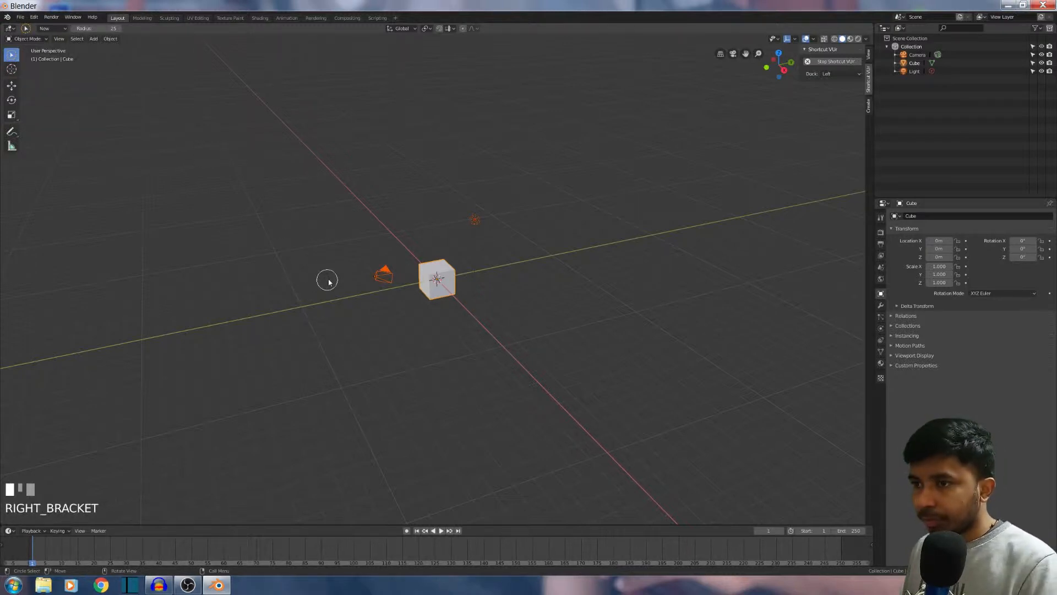
pyautogui.scroll(3, 336, 276)
pyautogui.scroll(-5, 338, 279)
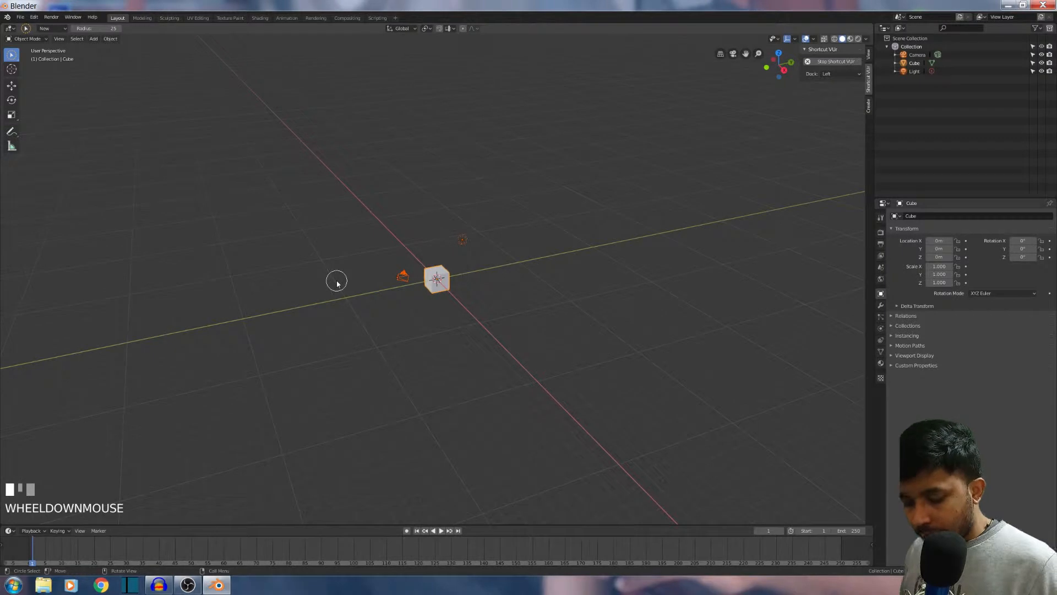
pyautogui.keyDown('shift'); pyautogui.click(339, 269); pyautogui.keyUp('shift')
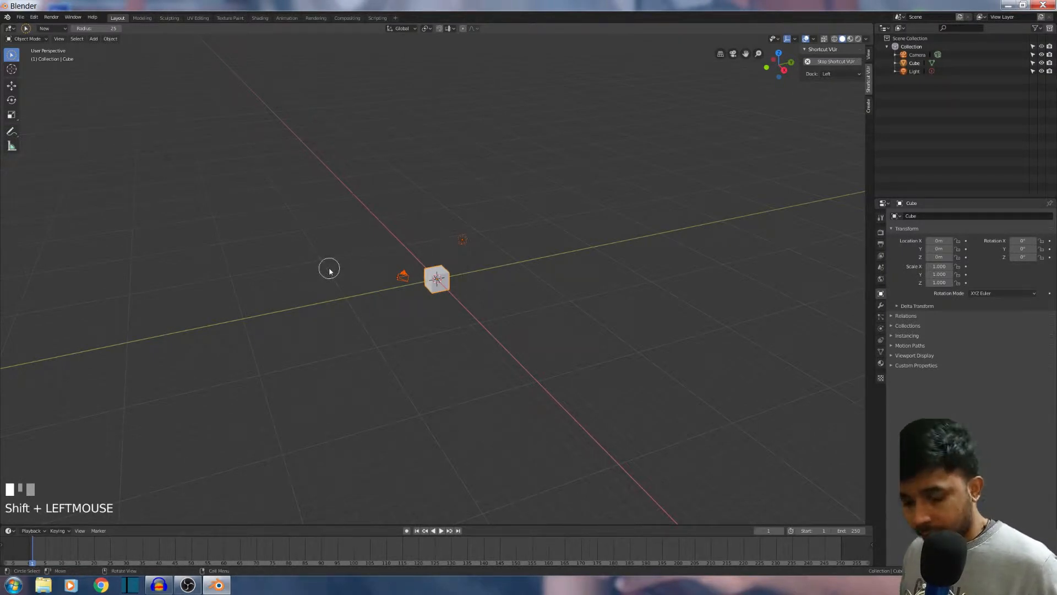
pyautogui.keyDown('alt'); pyautogui.moveTo(317, 263); pyautogui.dragTo(344, 259); pyautogui.keyUp('alt')
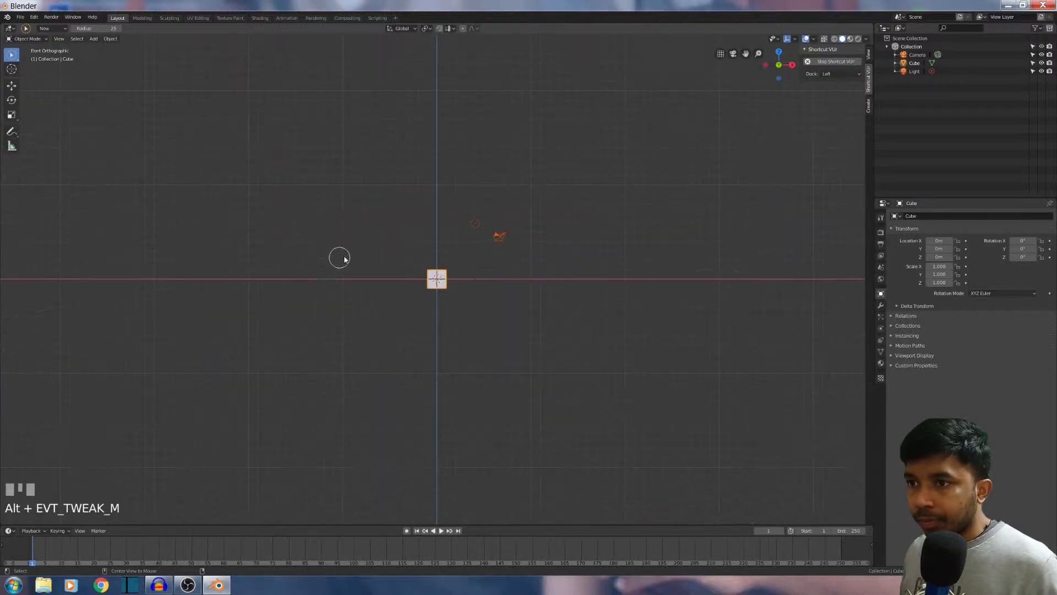
pyautogui.scroll(-1, 346, 254)
pyautogui.moveTo(347, 253); pyautogui.dragTo(384, 264, button='middle')
pyautogui.scroll(-1, 351, 267)
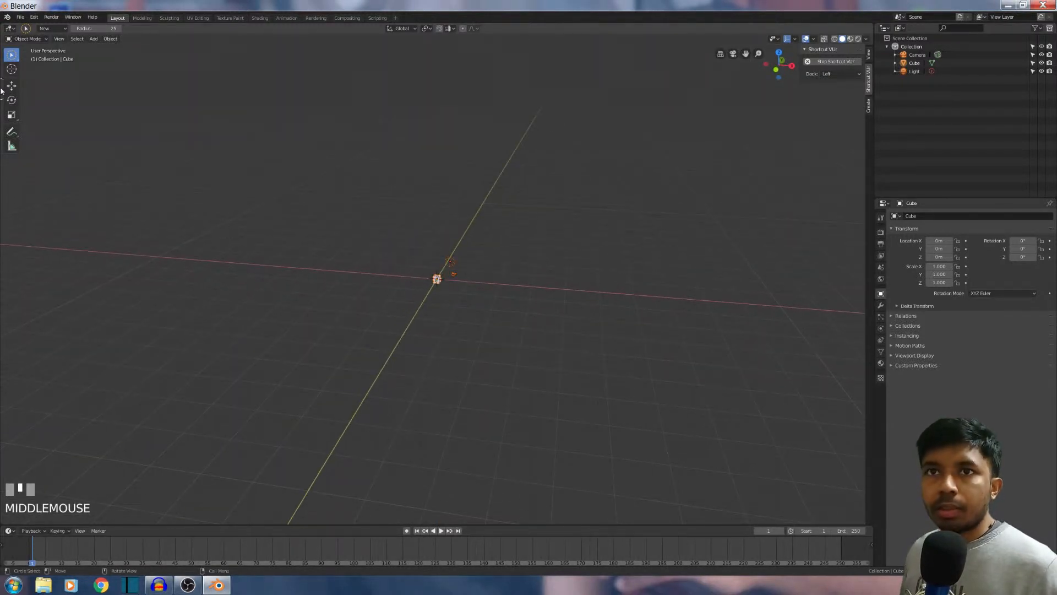
# Choose Select Circle again and try once more to resize the selection circle.
pyautogui.moveTo(11, 55); pyautogui.dragTo(44, 91)
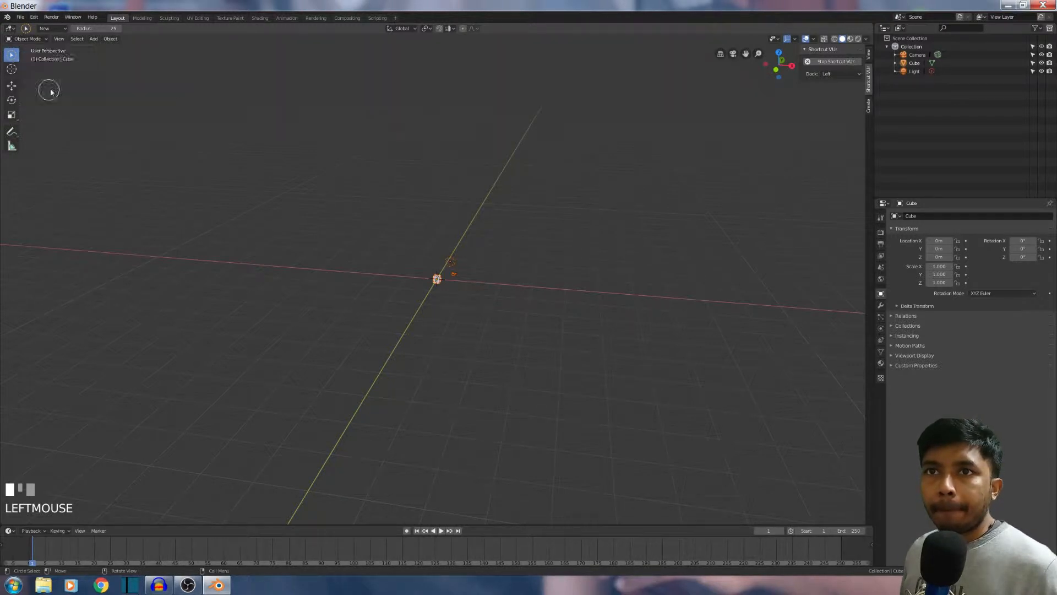
pyautogui.scroll(-1, 384, 264)
pyautogui.middleClick(383, 262)
pyautogui.scroll(-1, 384, 262)
pyautogui.scroll(1, 386, 261)
pyautogui.scroll(-1, 387, 259)
pyautogui.scroll(3, 385, 259)
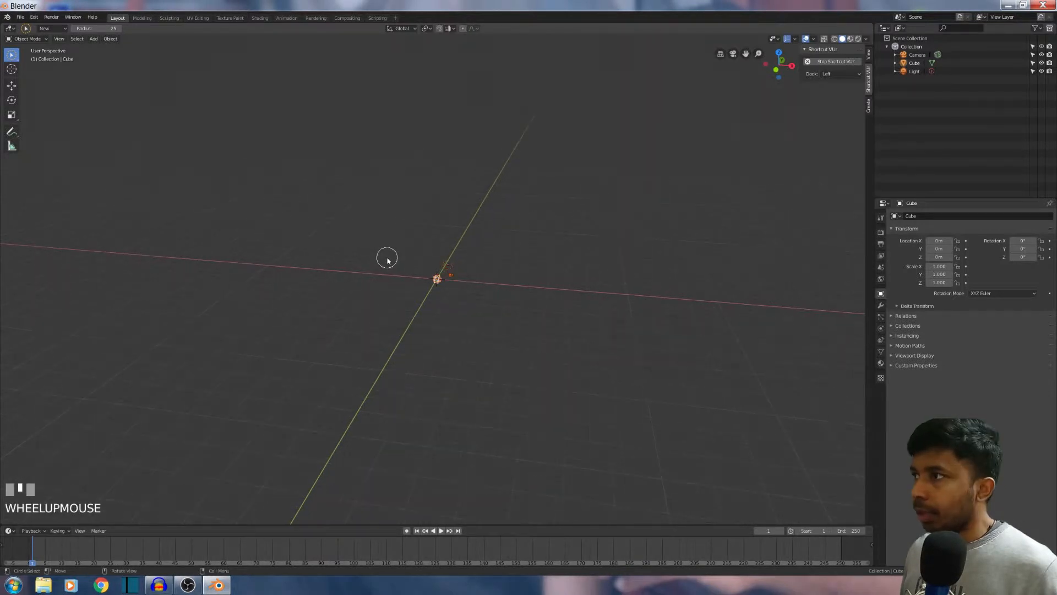
pyautogui.scroll(2, 438, 278)
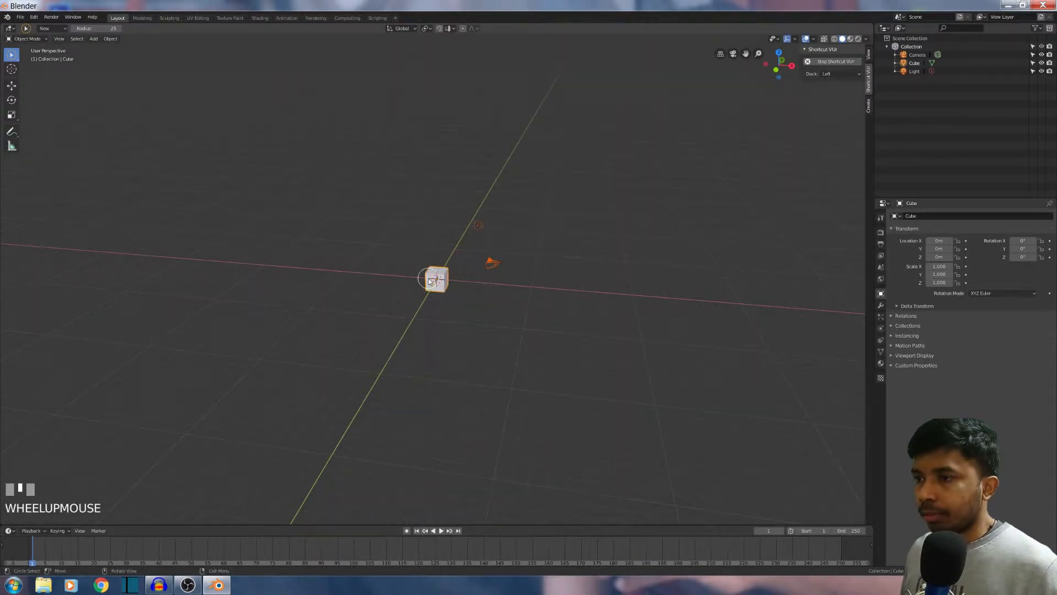
# Switch from Select Circle to the plain Select tool.
pyautogui.moveTo(14, 58); pyautogui.dragTo(32, 61)
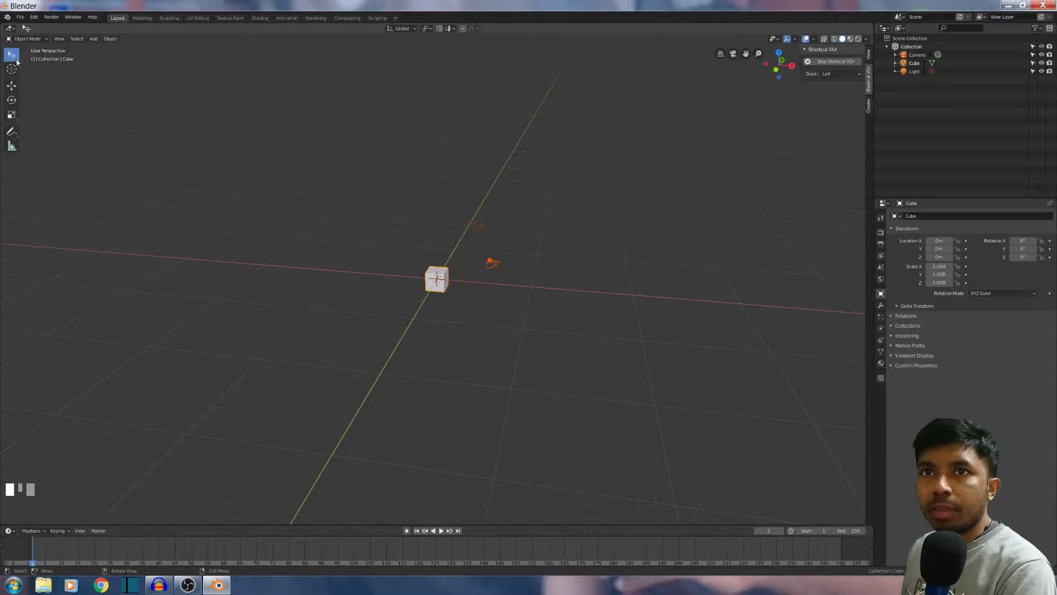
pyautogui.scroll(3, 441, 263)
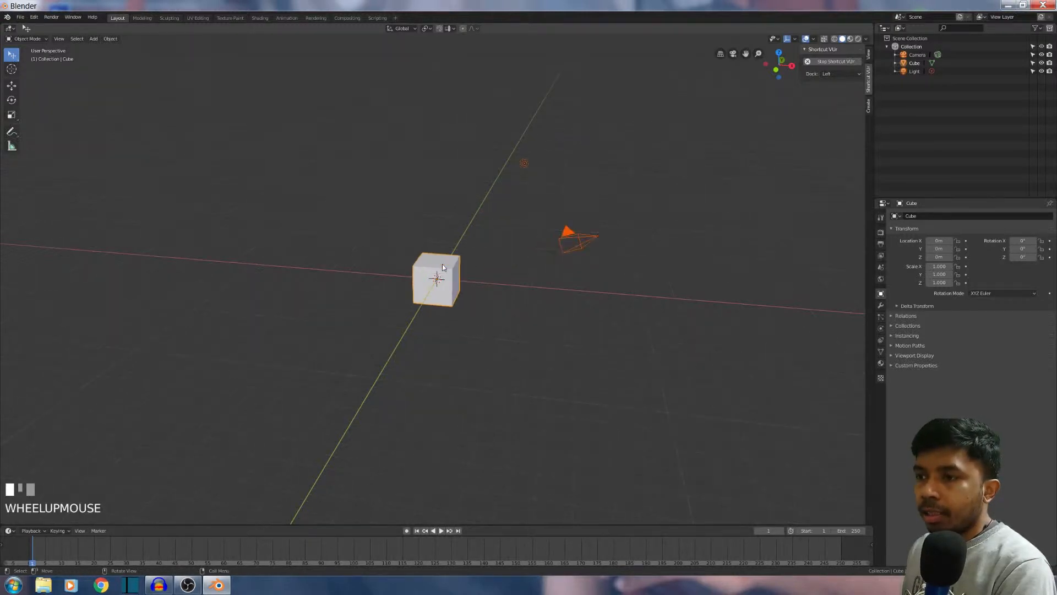
pyautogui.scroll(-1, 442, 268)
pyautogui.scroll(-2, 442, 268)
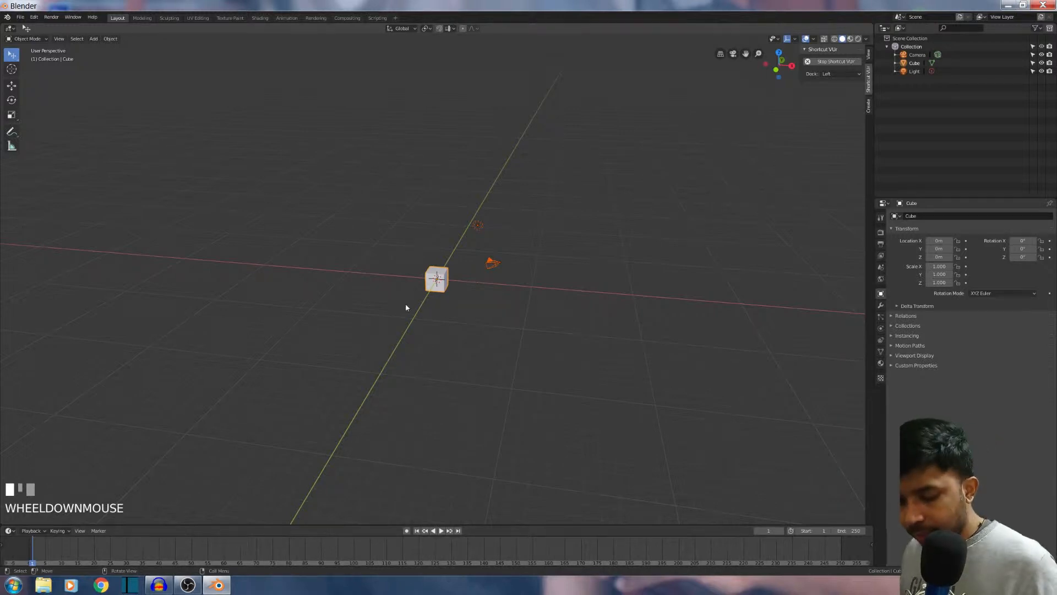
# Select and deselect all objects in the scene in turn, ending with the selection cleared.
pyautogui.press('a')
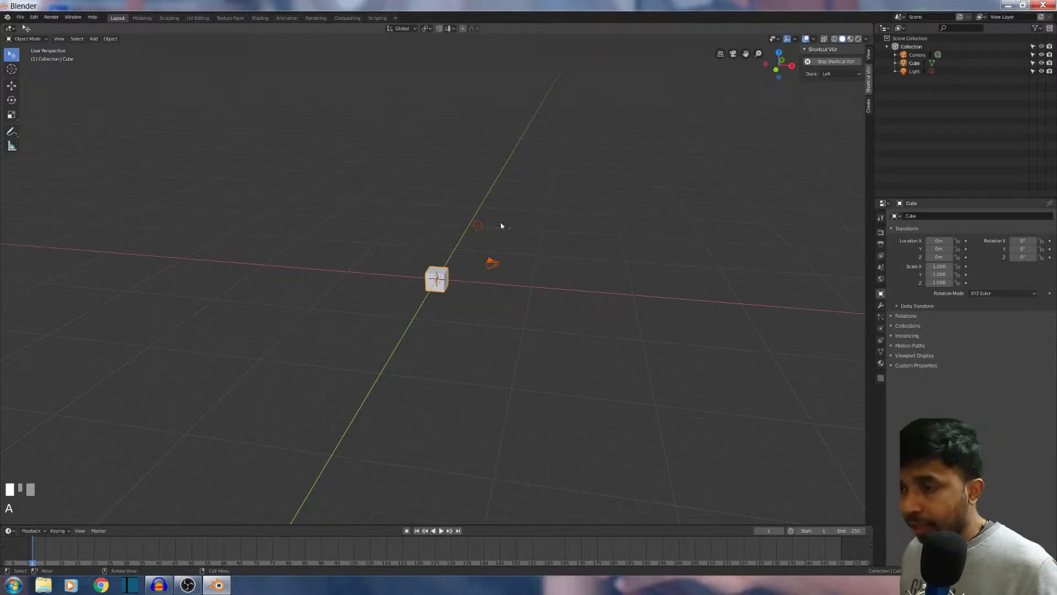
pyautogui.scroll(2, 479, 270)
pyautogui.moveTo(479, 270); pyautogui.dragTo(471, 271, button='middle')
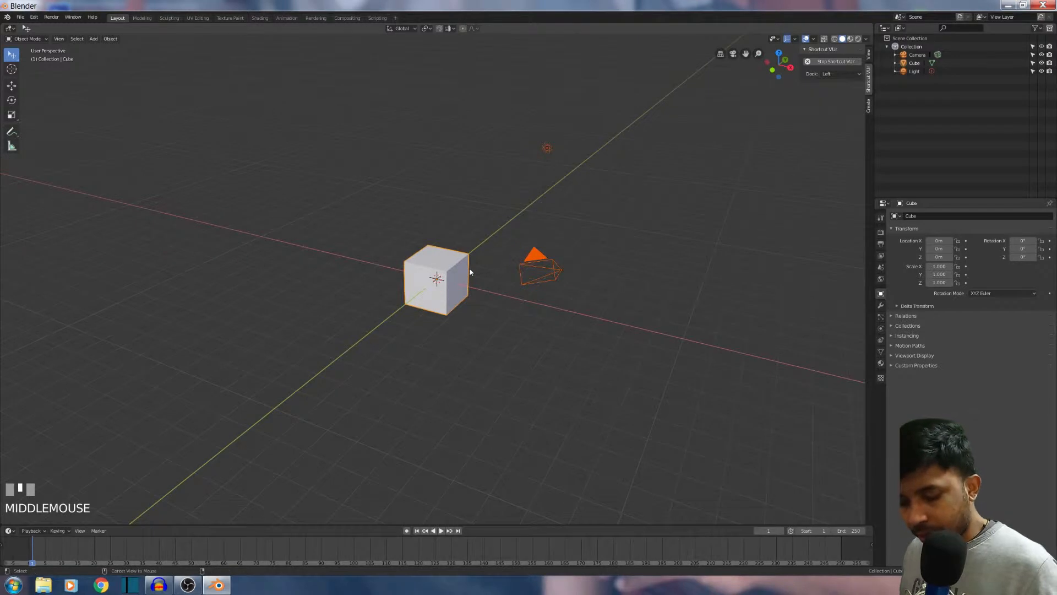
pyautogui.hotkey('alt', 'a')
pyautogui.press('a')
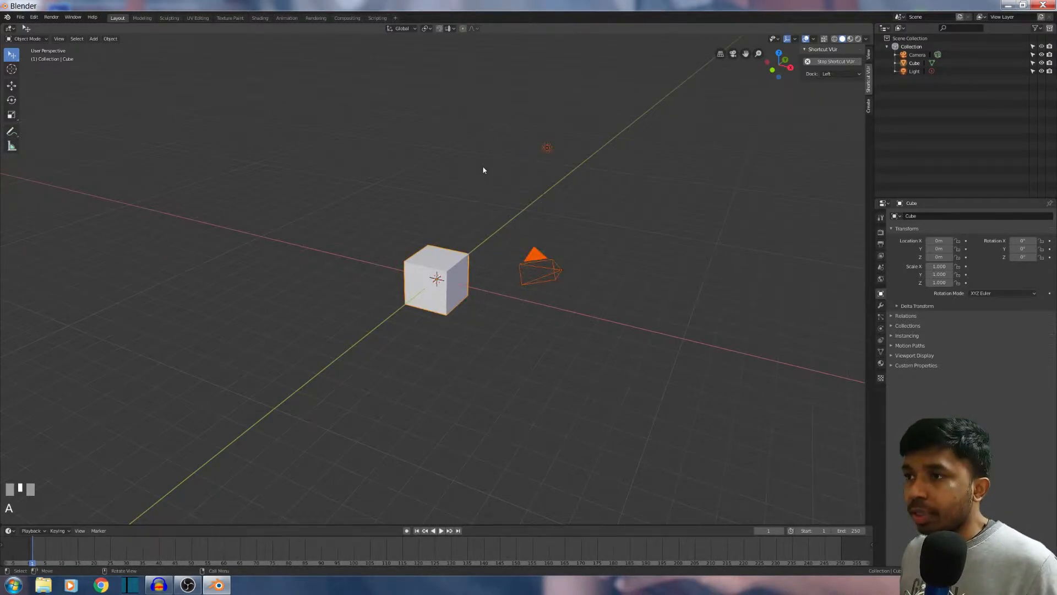
pyautogui.press('x')
pyautogui.click(200, 212)
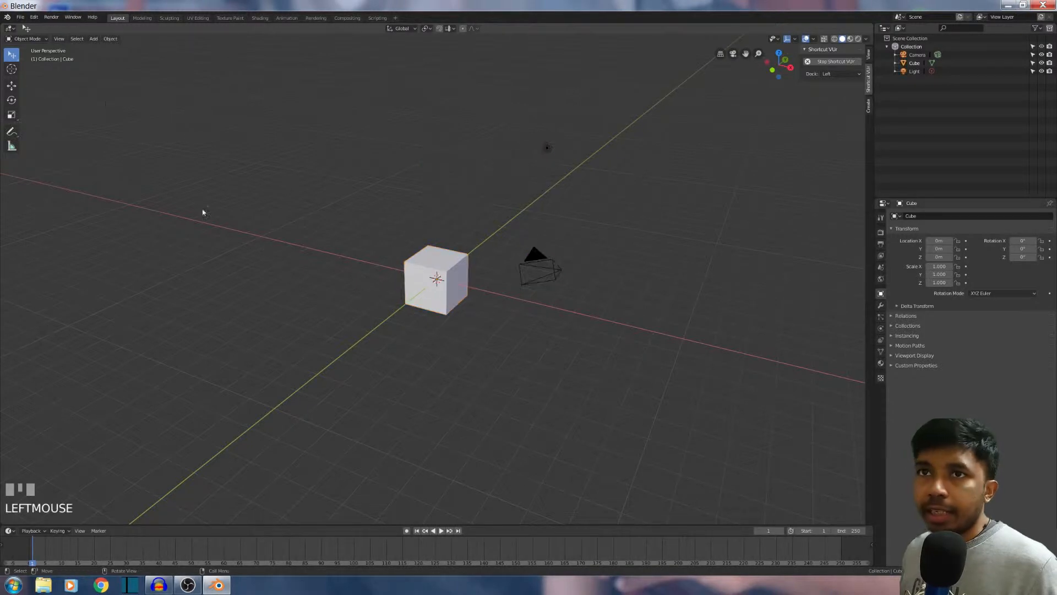
# Select all objects in the scene and delete the camera, cube and light.
pyautogui.press('a')
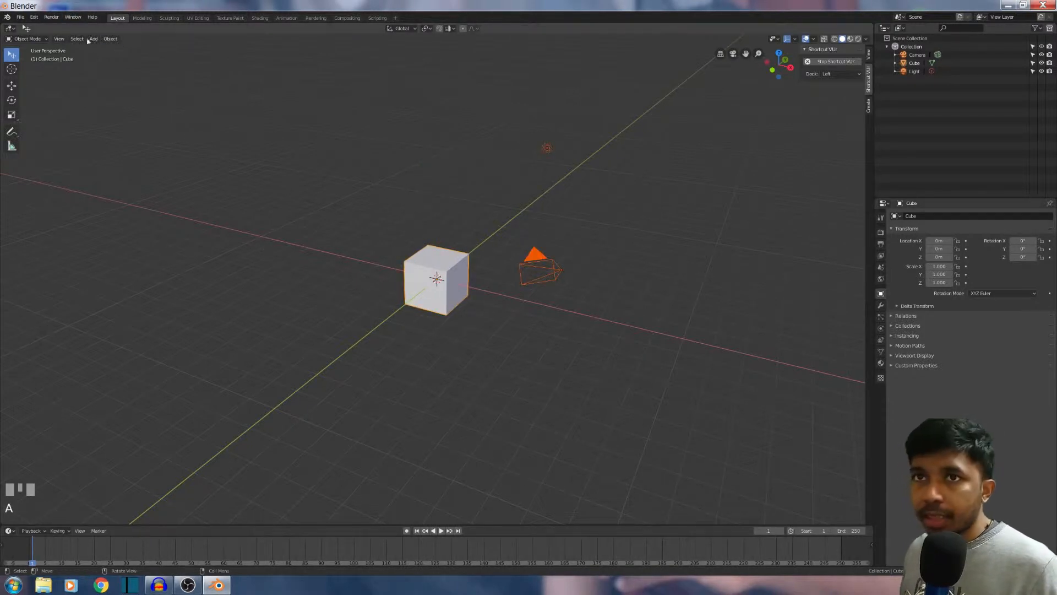
pyautogui.click(59, 39)
pyautogui.moveTo(93, 40)
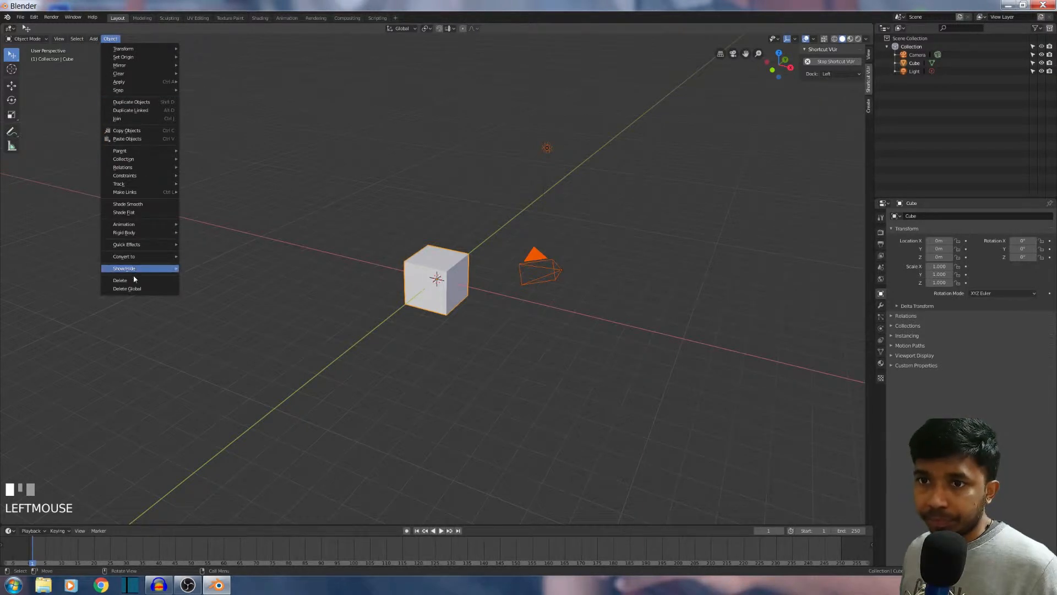
pyautogui.click(134, 282)
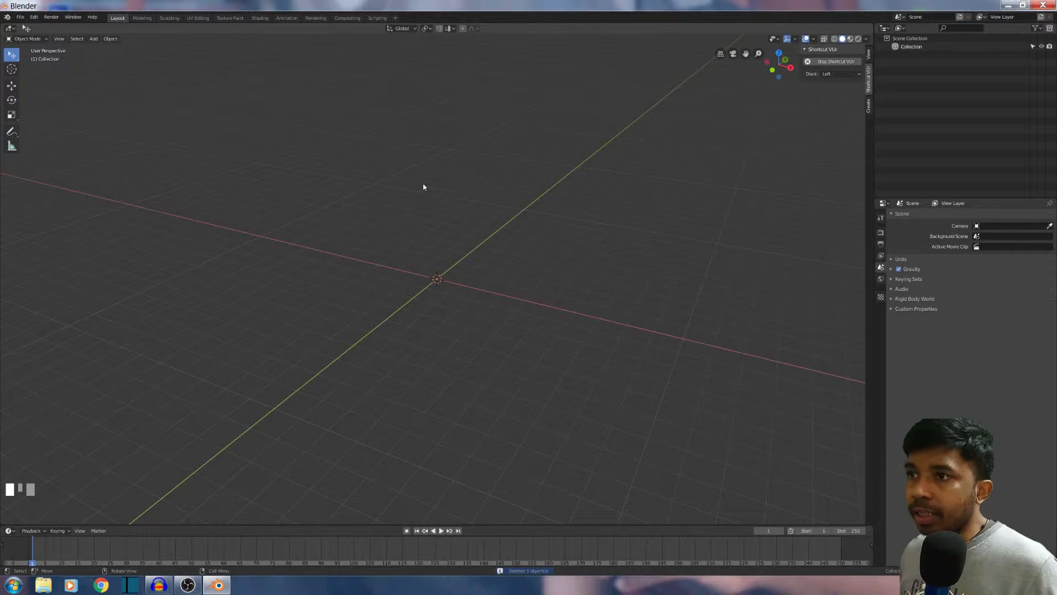
# Activate the Cursor tool for placing the 3D cursor in the empty scene.
pyautogui.scroll(-1, 415, 201)
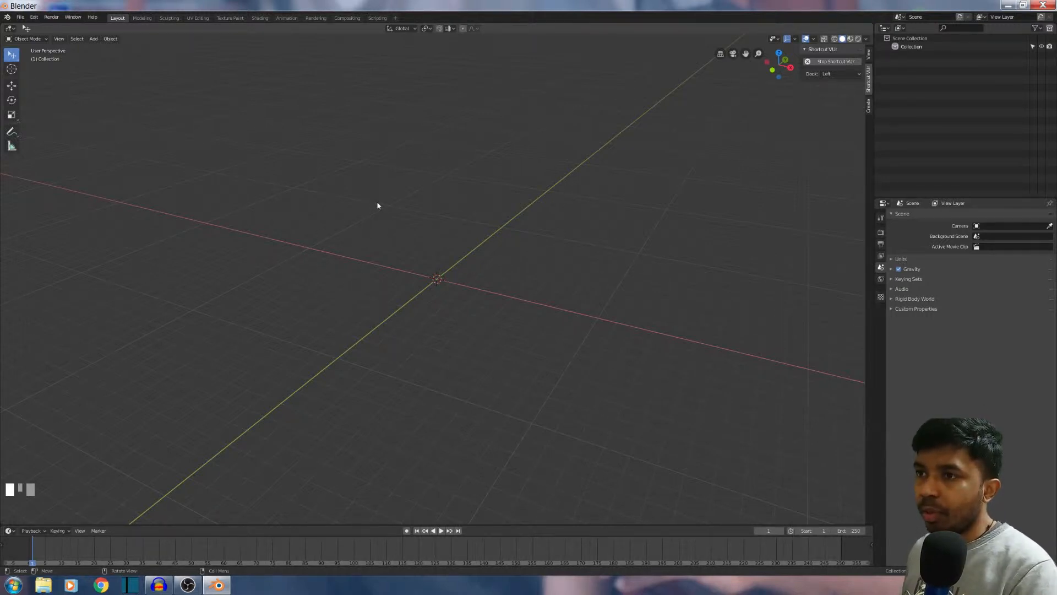
pyautogui.scroll(1, 425, 225)
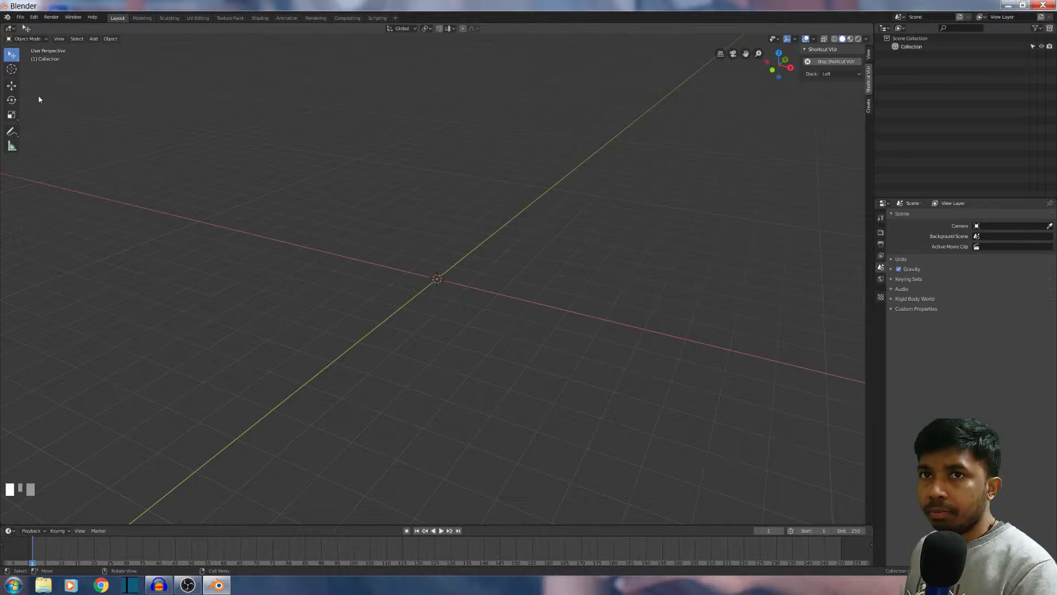
pyautogui.click(11, 69)
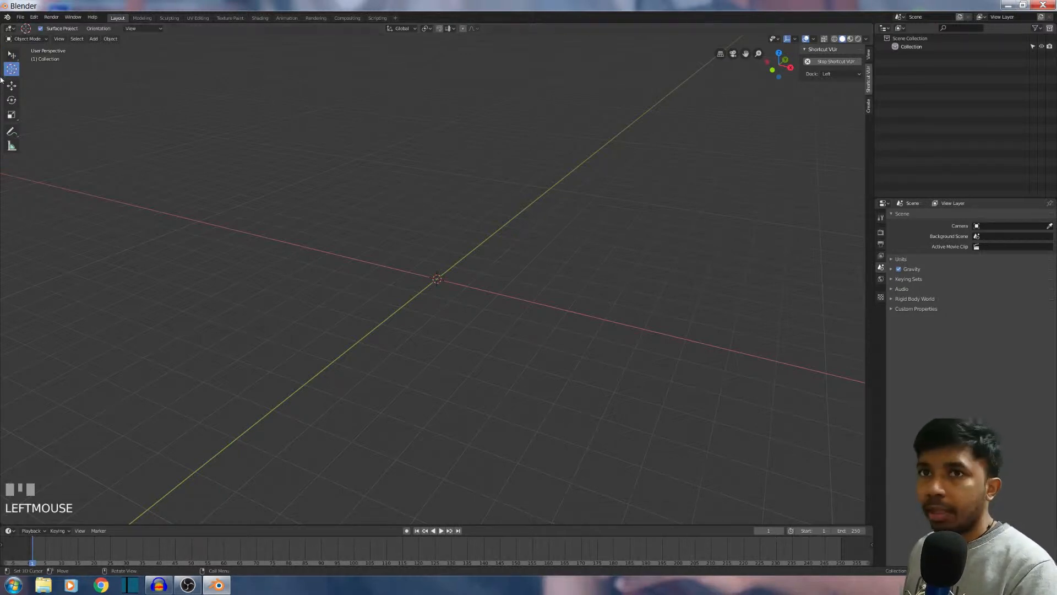
# Place the 3D cursor at several different spots across the empty viewport, ending far from the world origin.
pyautogui.click(627, 122)
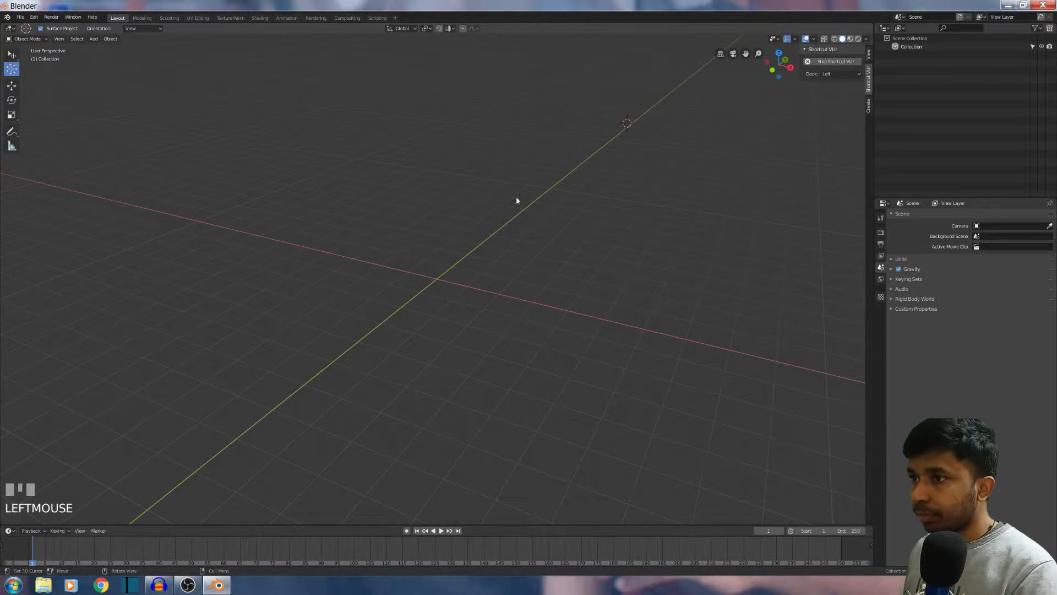
pyautogui.click(364, 268)
pyautogui.click(219, 323)
pyautogui.click(478, 271)
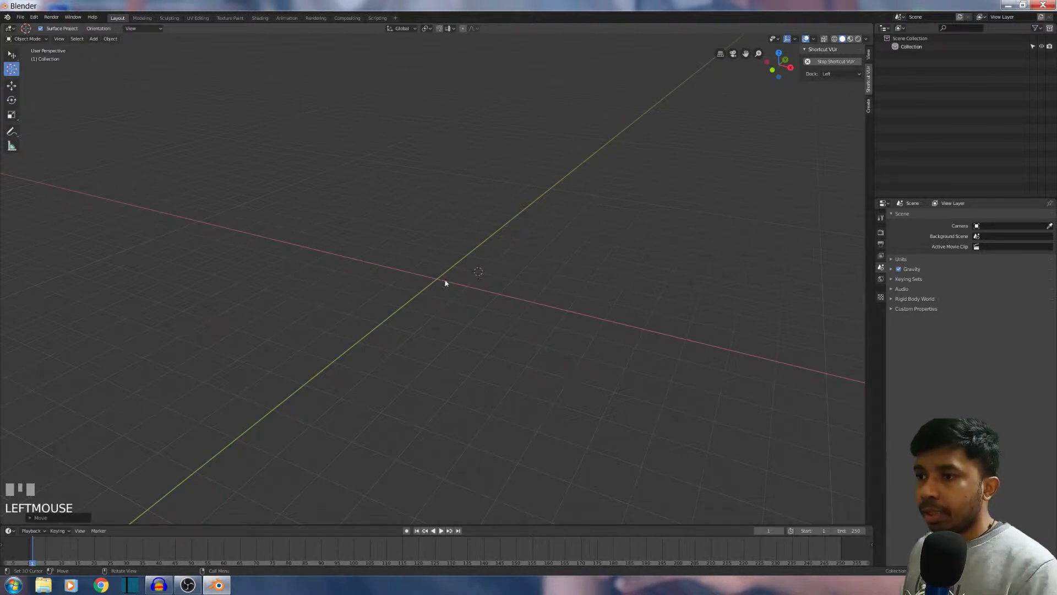
pyautogui.click(121, 73)
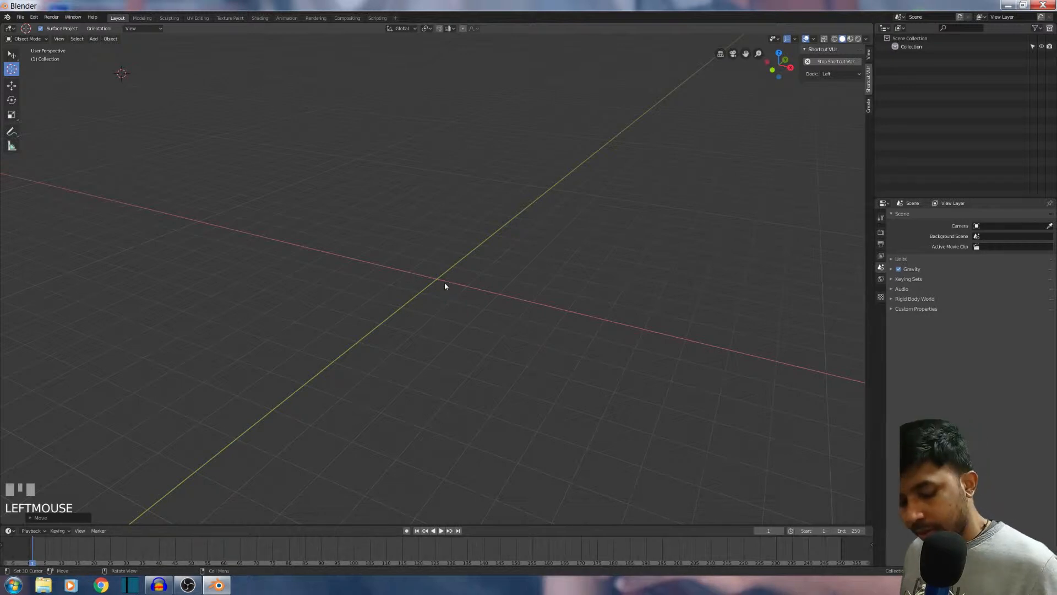
# Snap the 3D cursor to the world origin.
pyautogui.hotkey('shift', 's')
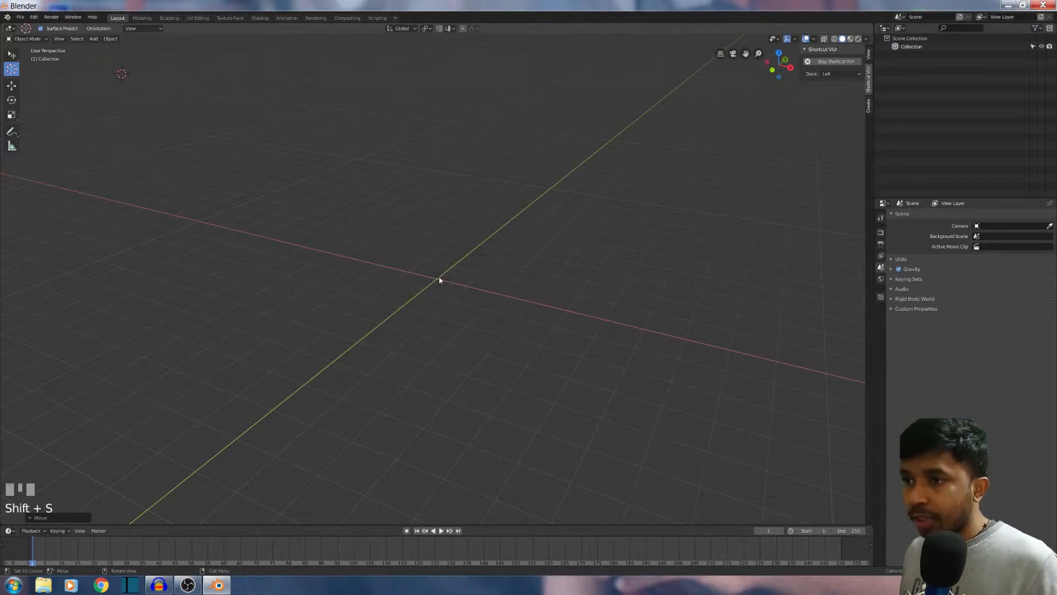
pyautogui.hotkey('shift', 's')
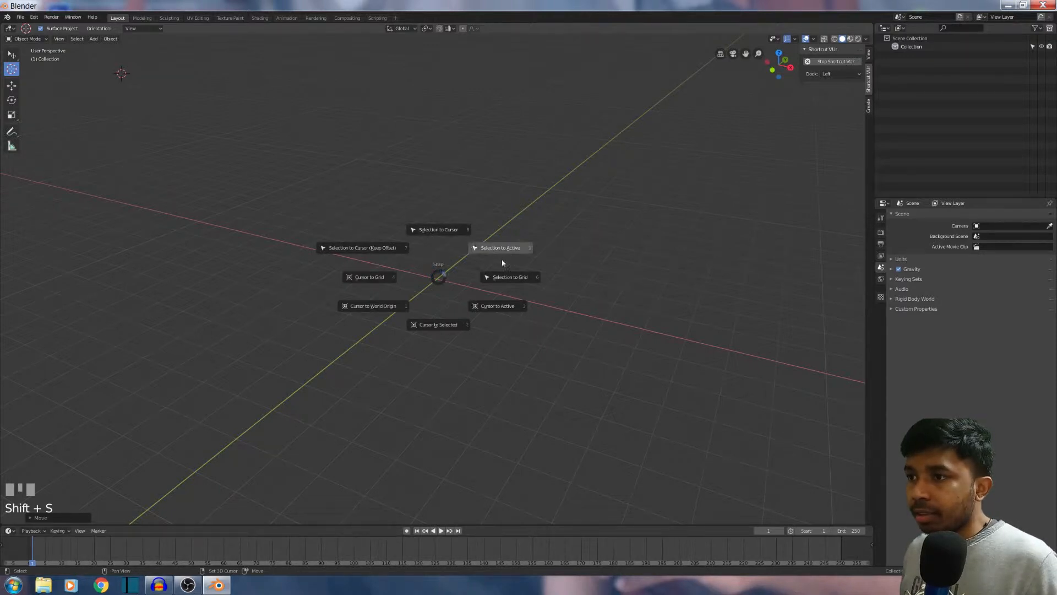
pyautogui.click(384, 309)
pyautogui.keyDown('shift'); pyautogui.click(384, 310); pyautogui.keyUp('shift')
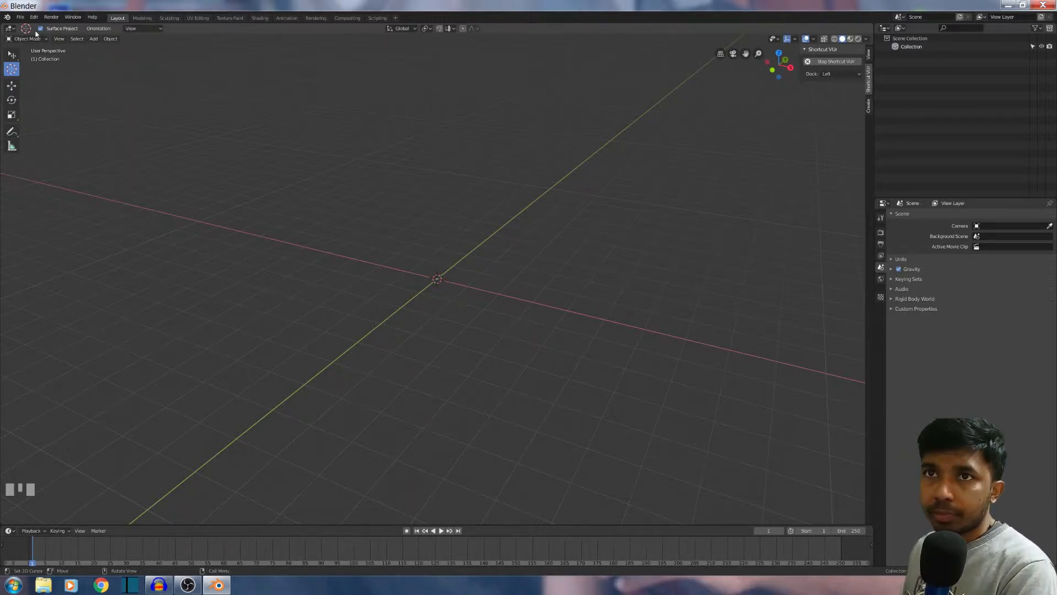
# Examine the kinds of objects that can be added to the scene, from Mesh through Force Field and Collection Instance.
pyautogui.click(112, 39)
pyautogui.moveTo(59, 39)
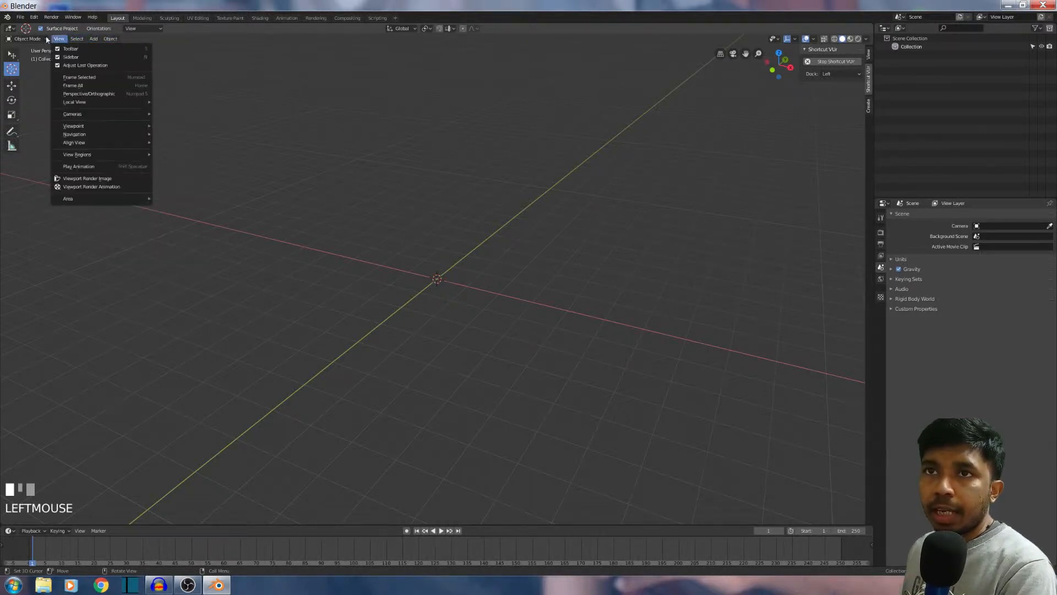
pyautogui.moveTo(93, 39)
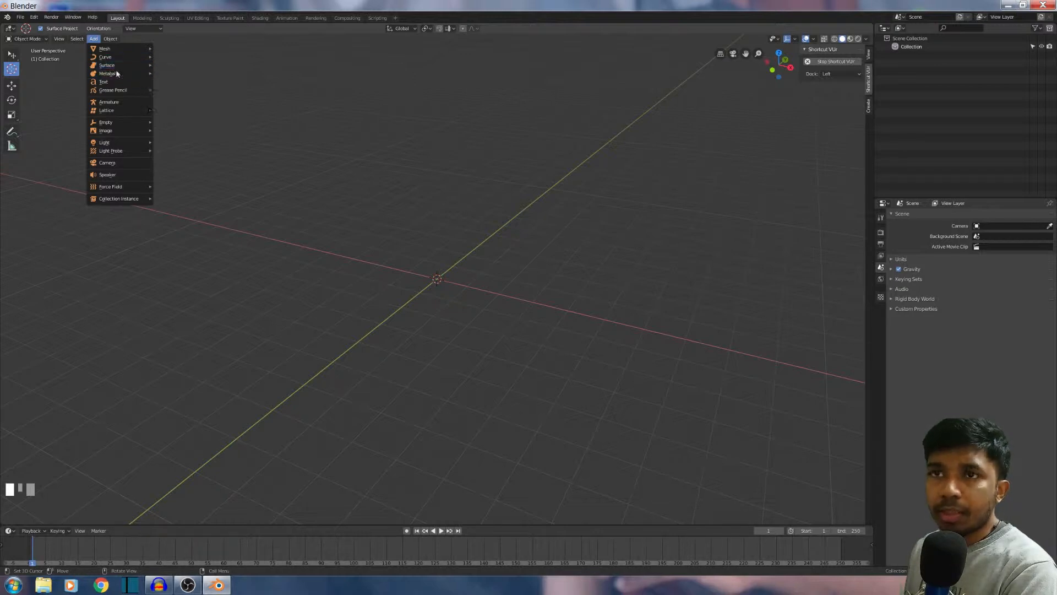
pyautogui.moveTo(114, 93)
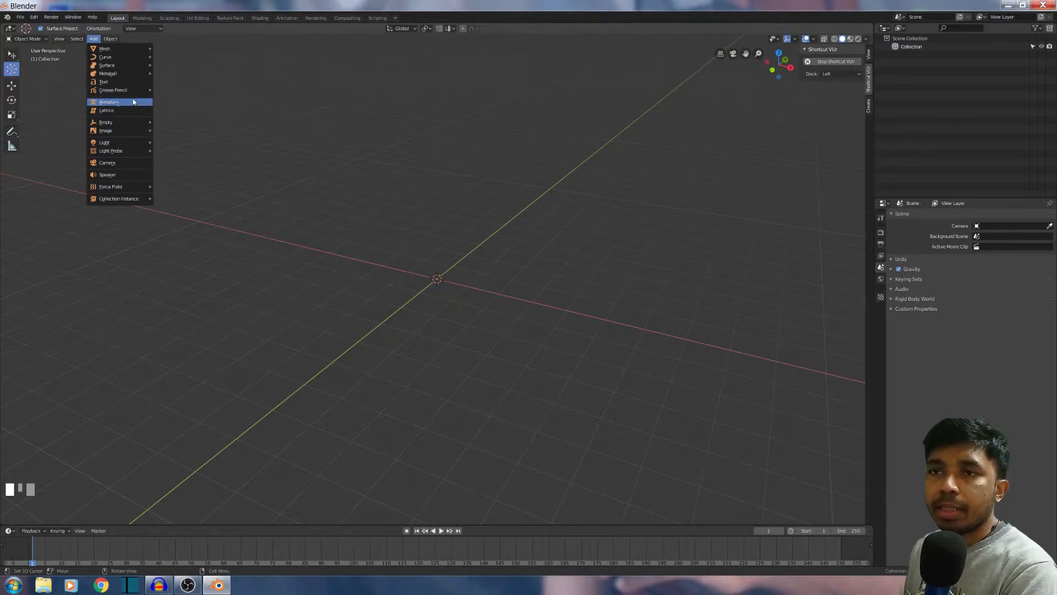
pyautogui.moveTo(126, 124)
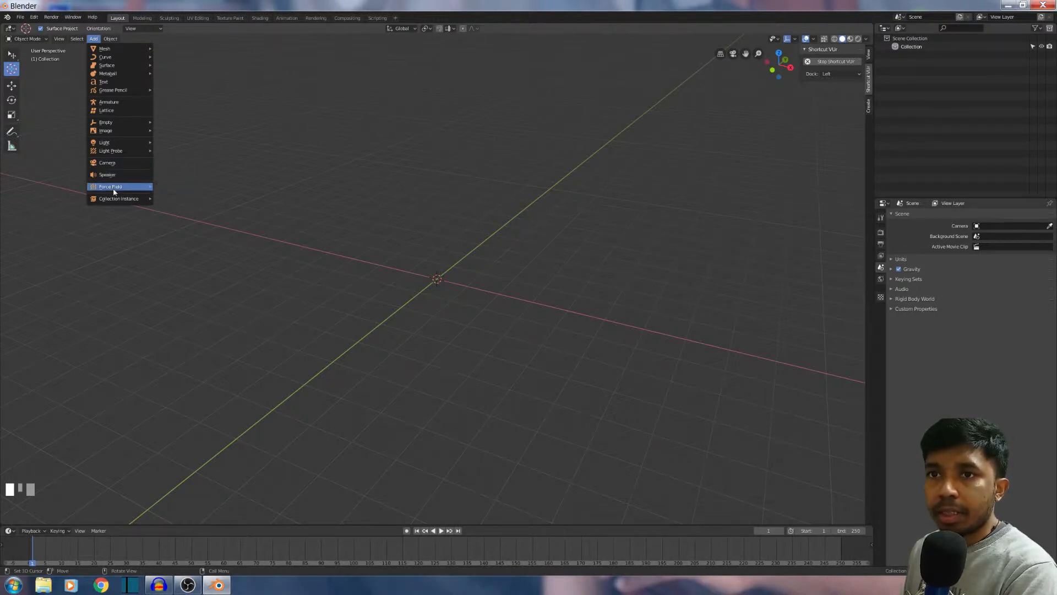
pyautogui.moveTo(152, 190)
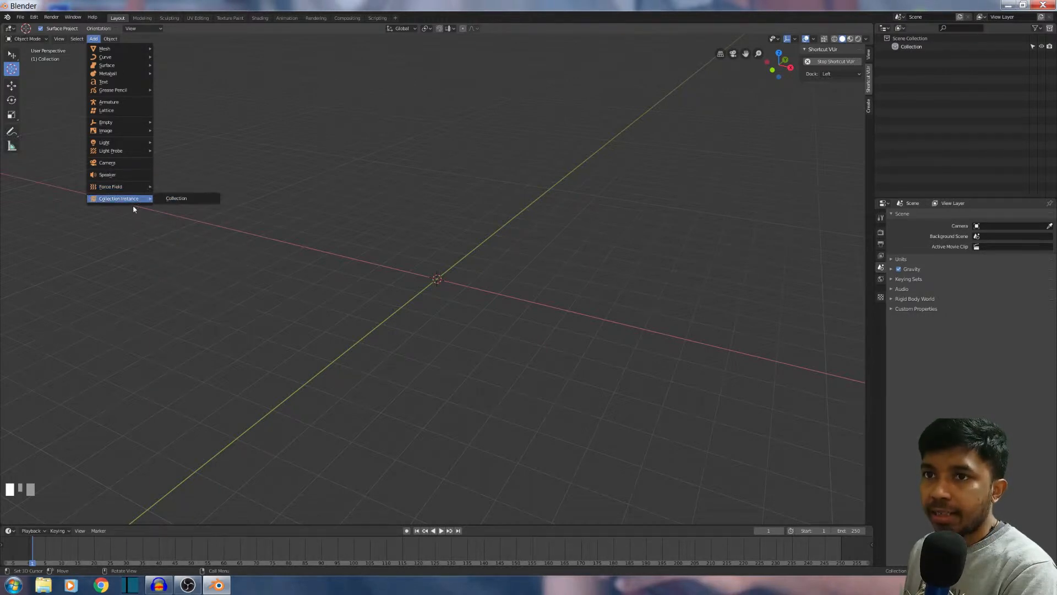
pyautogui.click(94, 38)
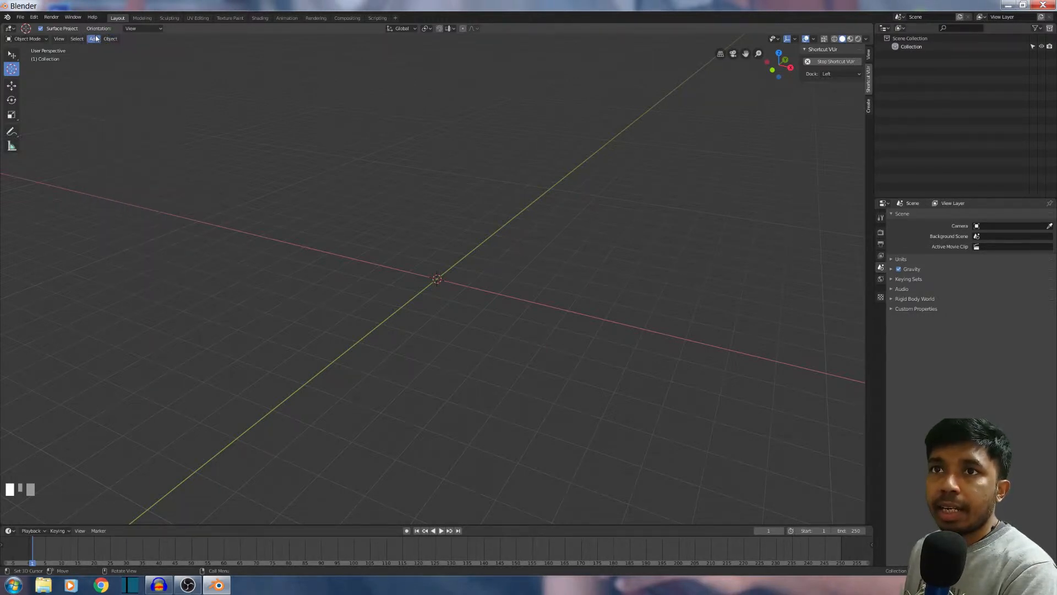
pyautogui.click(93, 38)
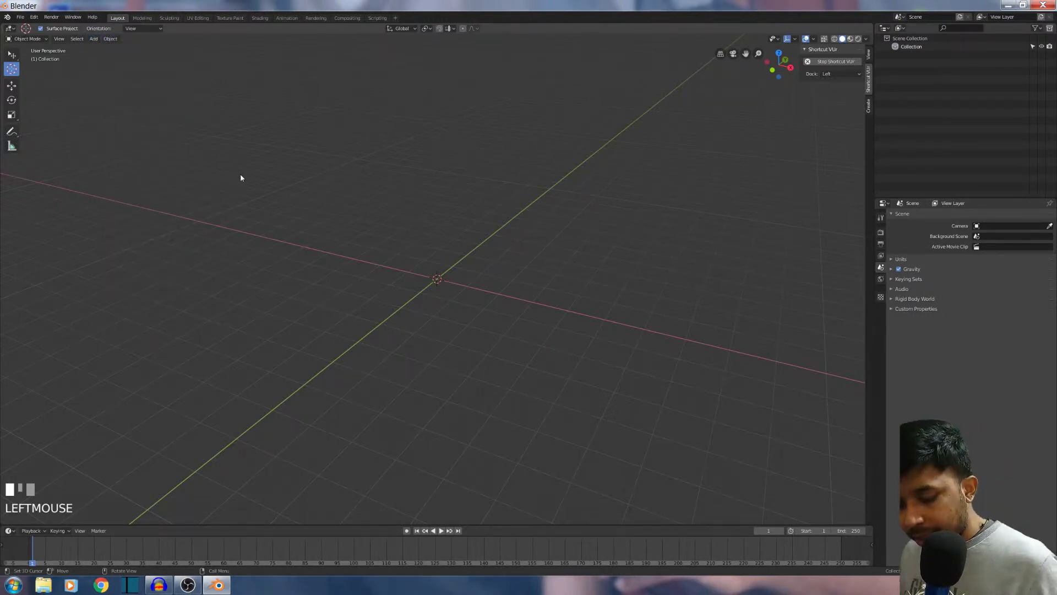
# Look through the mesh types that can be added, including the Archimesh and Archipack entries, without adding anything.
pyautogui.hotkey('shift', 'a')
pyautogui.moveTo(233, 177)
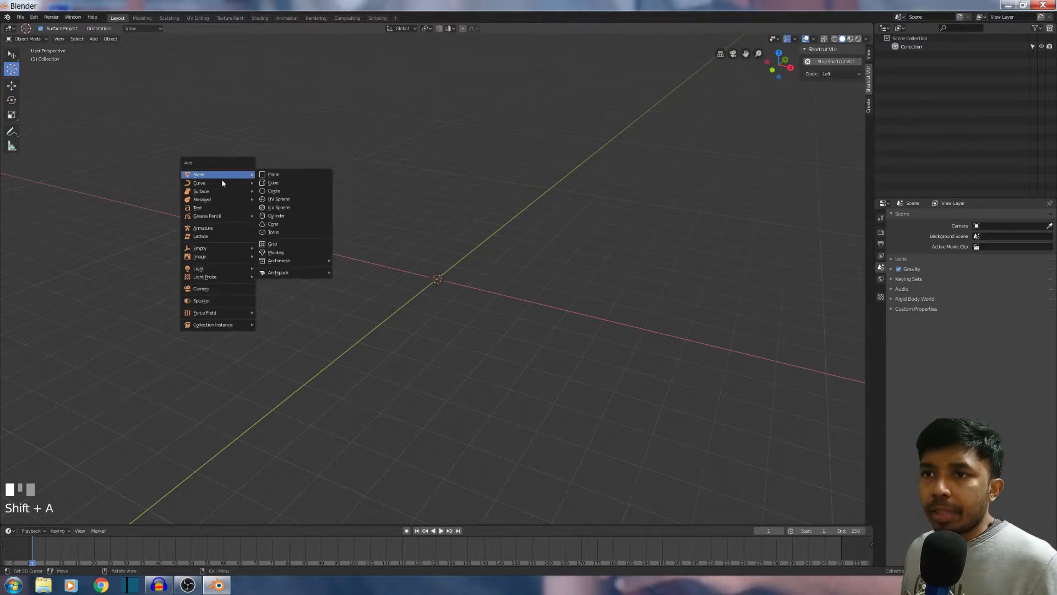
pyautogui.moveTo(276, 273)
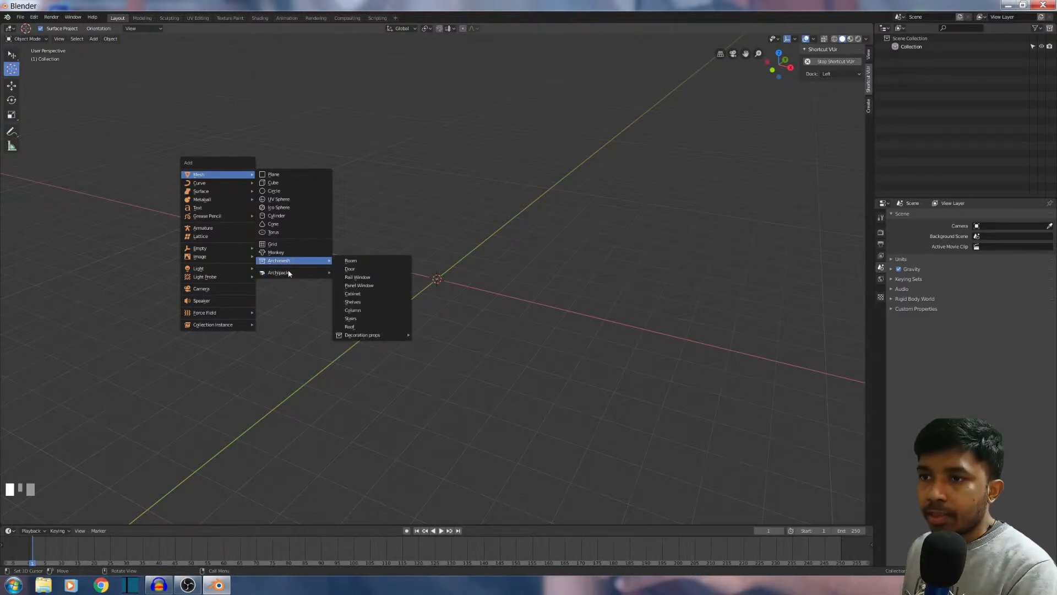
pyautogui.rightClick(354, 172)
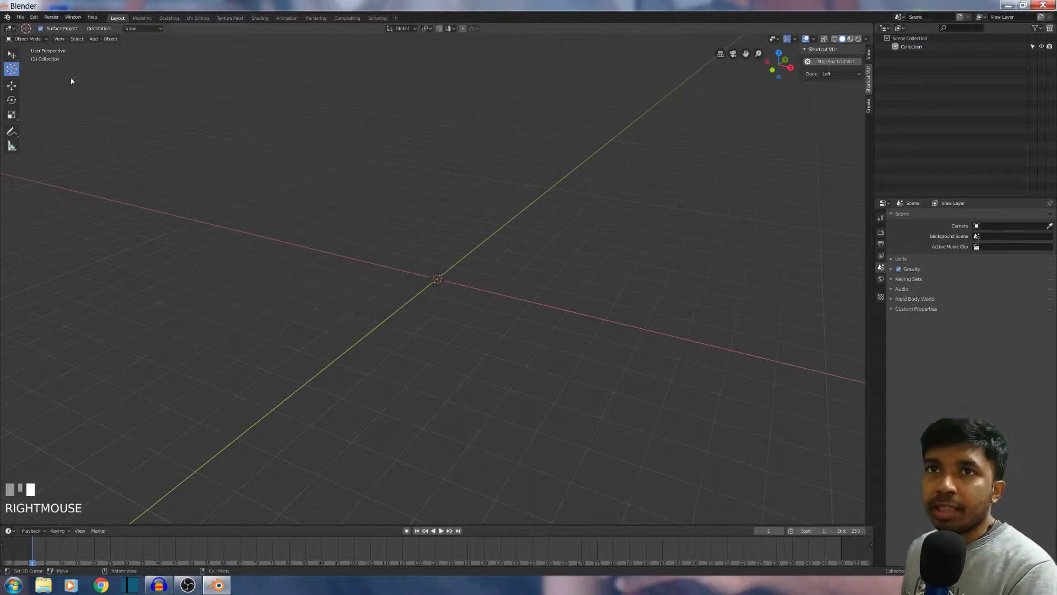
# Open the add-on preferences and search for "arch".
pyautogui.click(35, 17)
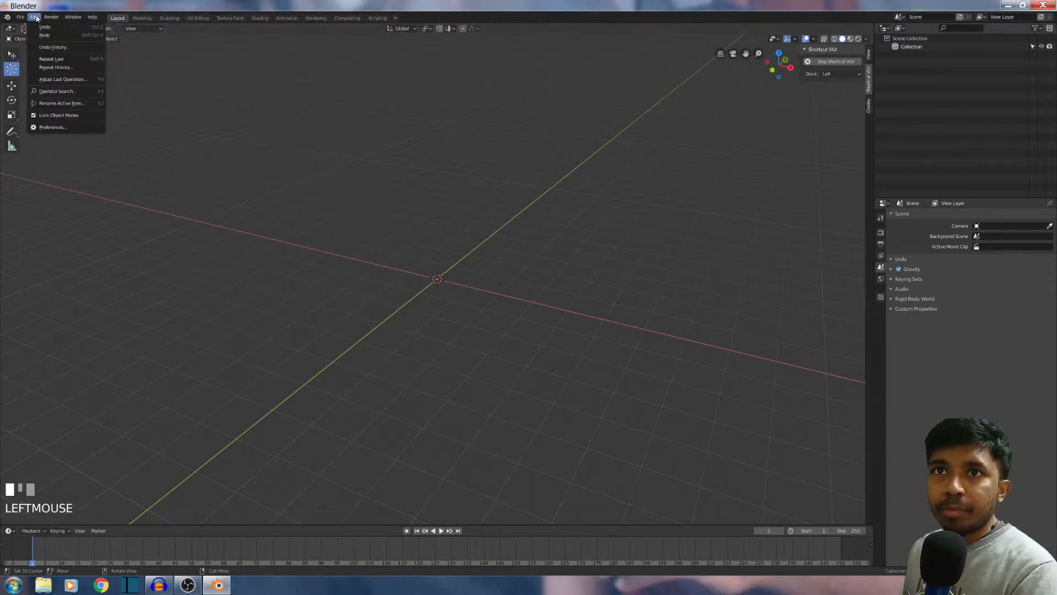
pyautogui.click(69, 126)
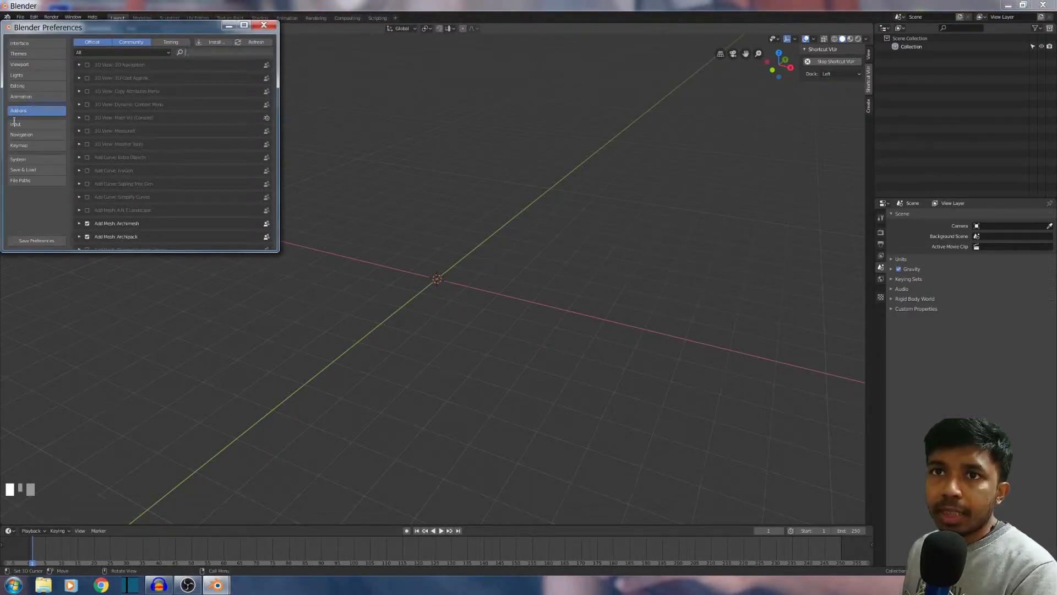
pyautogui.click(20, 113)
pyautogui.click(196, 53)
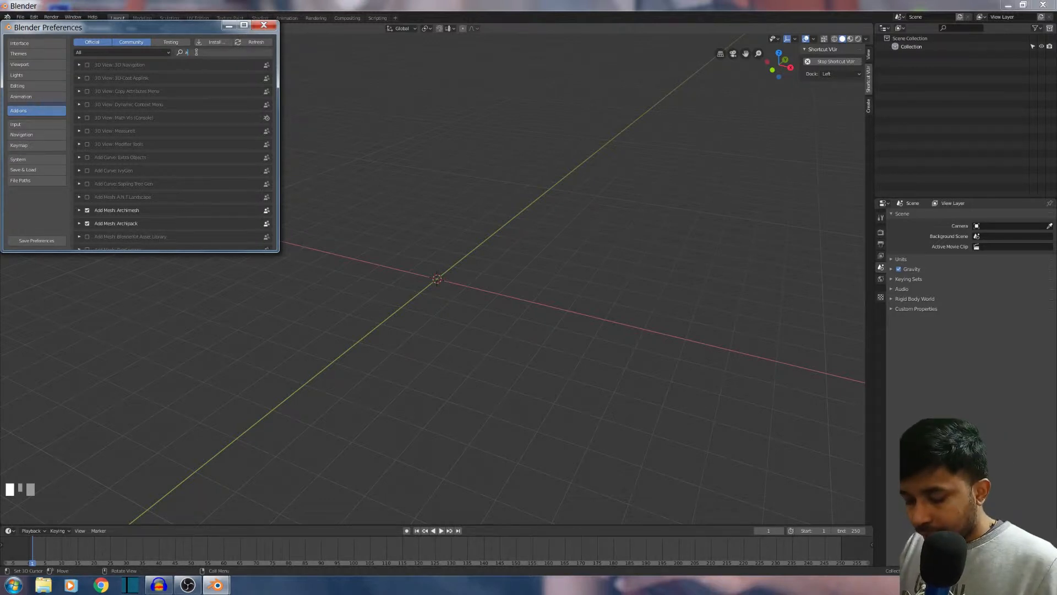
pyautogui.write('ach')
pyautogui.press('BackSpace')
pyautogui.write('r')
pyautogui.press('BackSpace')
pyautogui.press('BackSpace')
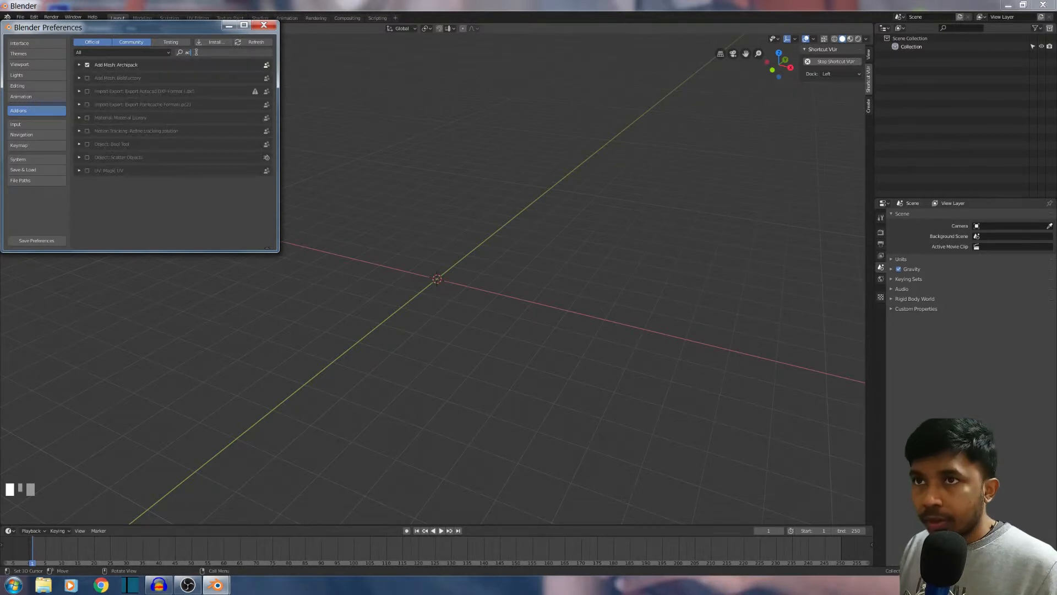
pyautogui.write('rch')
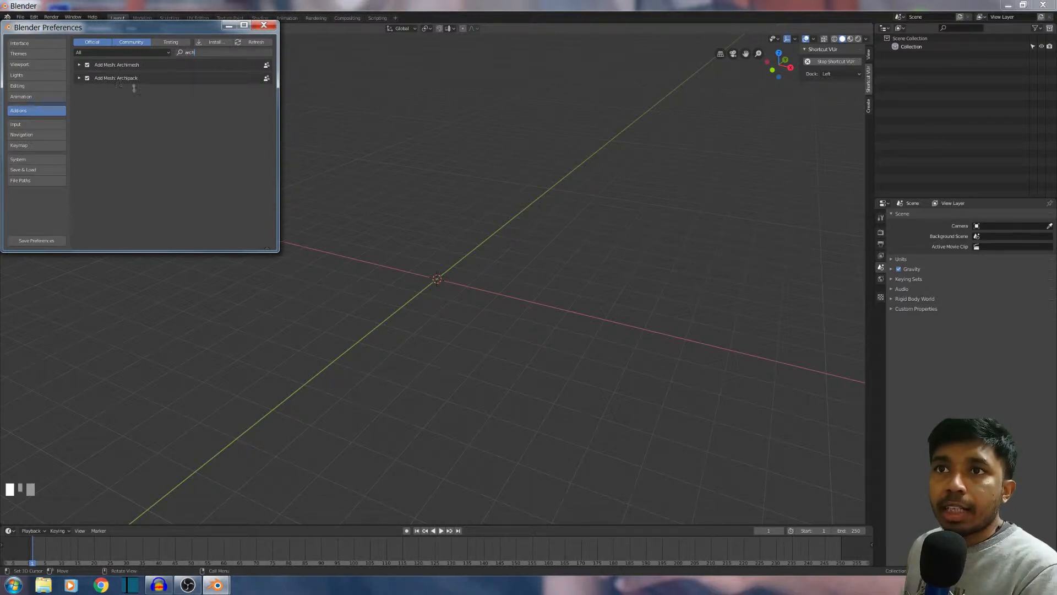
# Disable and re-enable the Add Mesh: Archimesh add-on, and close the preferences.
pyautogui.click(87, 64)
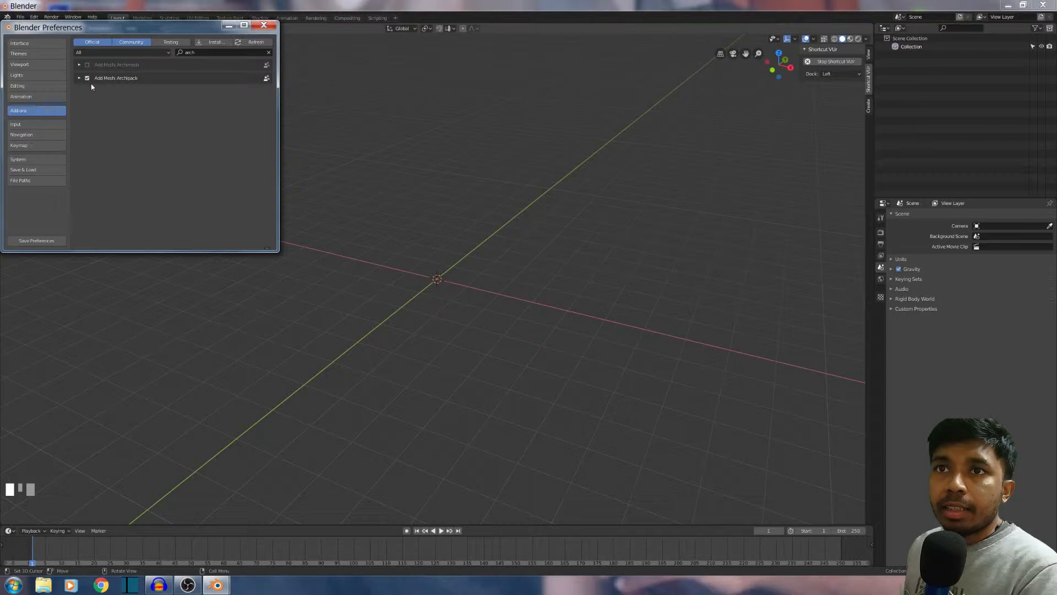
pyautogui.click(87, 65)
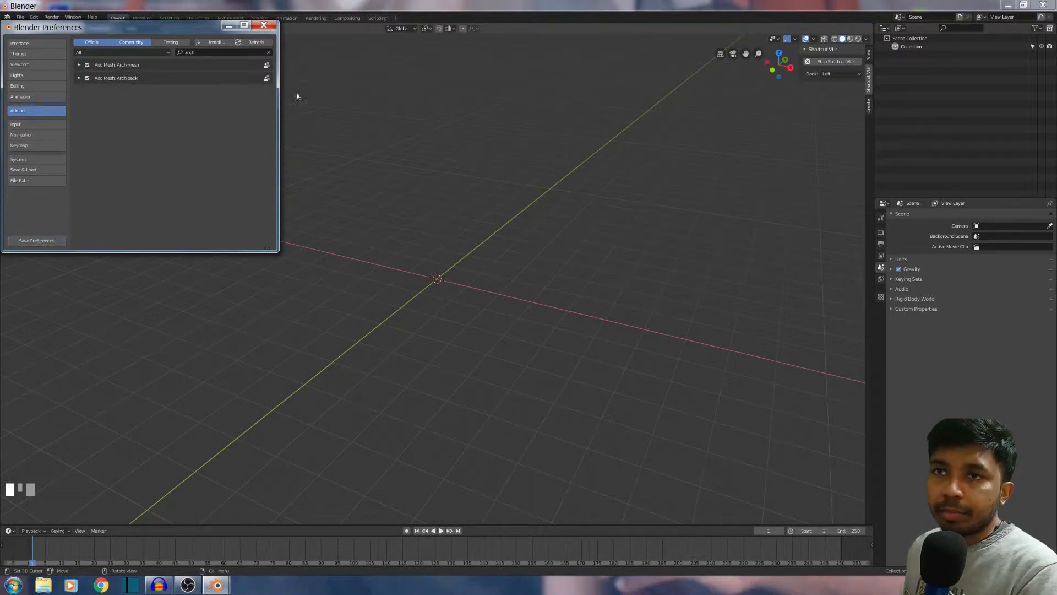
pyautogui.click(264, 25)
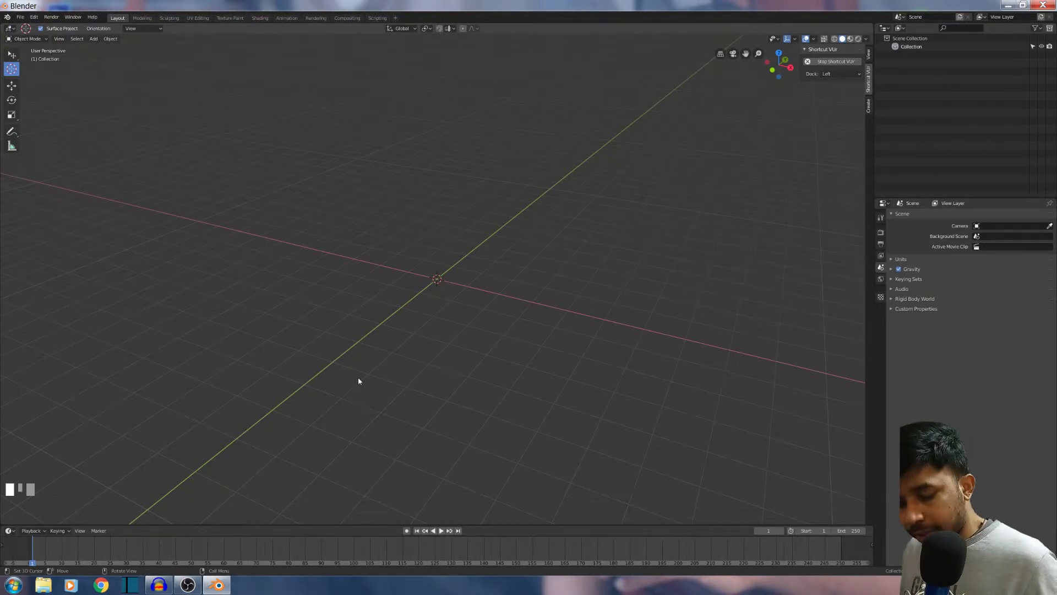
# Check the available meshes for the Archimesh and Archipack add-on entries.
pyautogui.hotkey('shift', 'a')
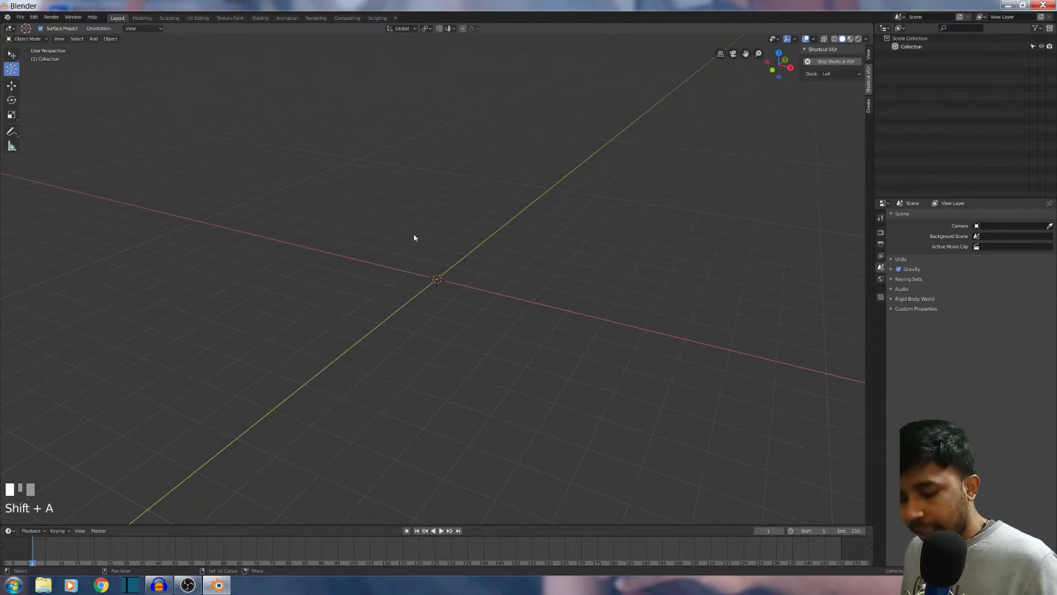
pyautogui.hotkey('shift', 'a')
pyautogui.moveTo(413, 236)
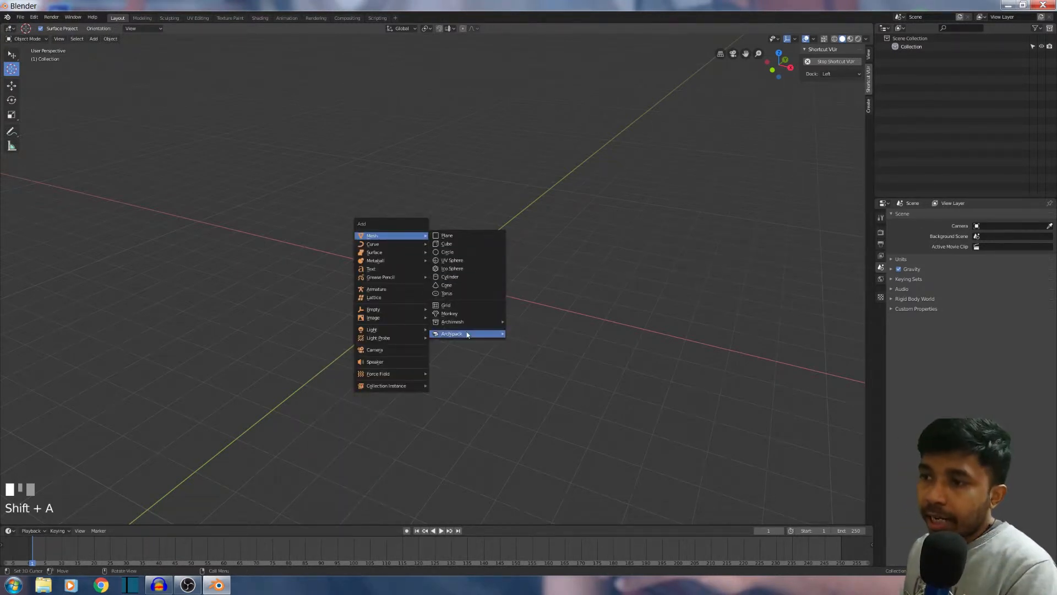
pyautogui.moveTo(467, 334)
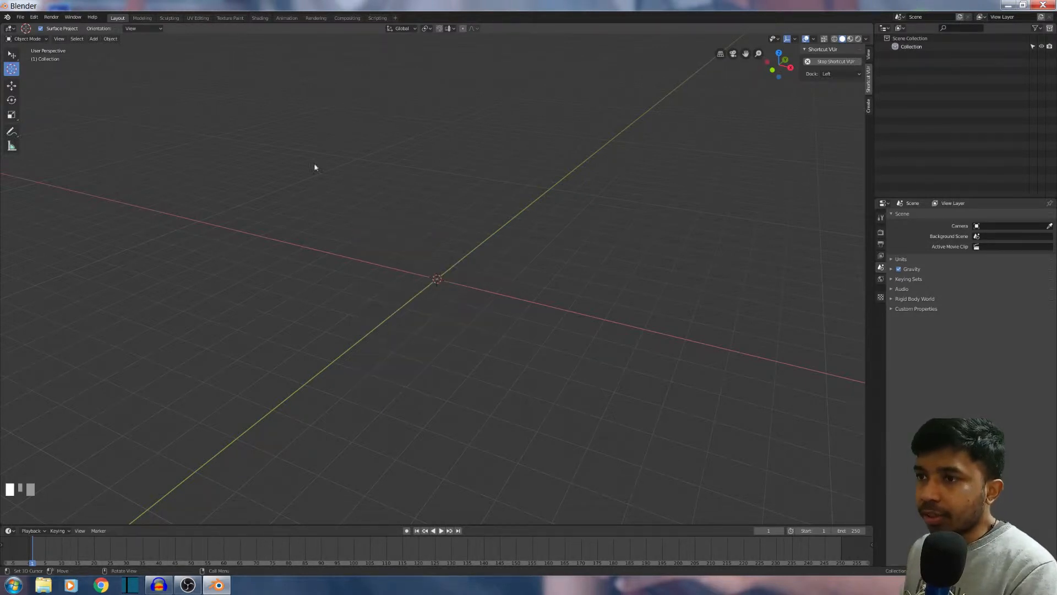
# Place the 3D cursor away from the centre, and with the Move tool active snap it back to the world origin.
pyautogui.click(294, 158)
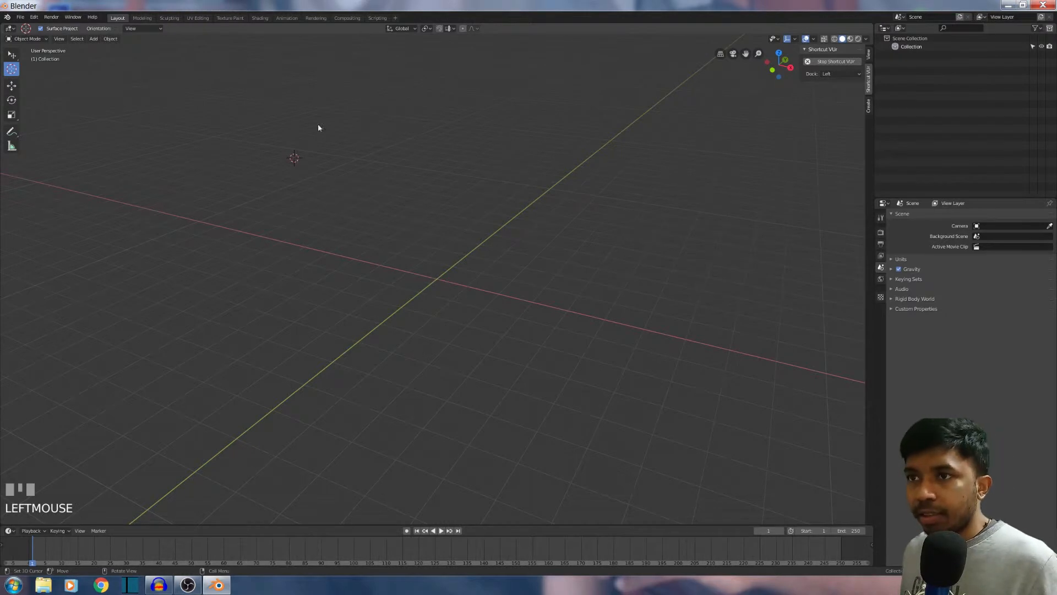
pyautogui.click(12, 86)
pyautogui.hotkey('shift', 's')
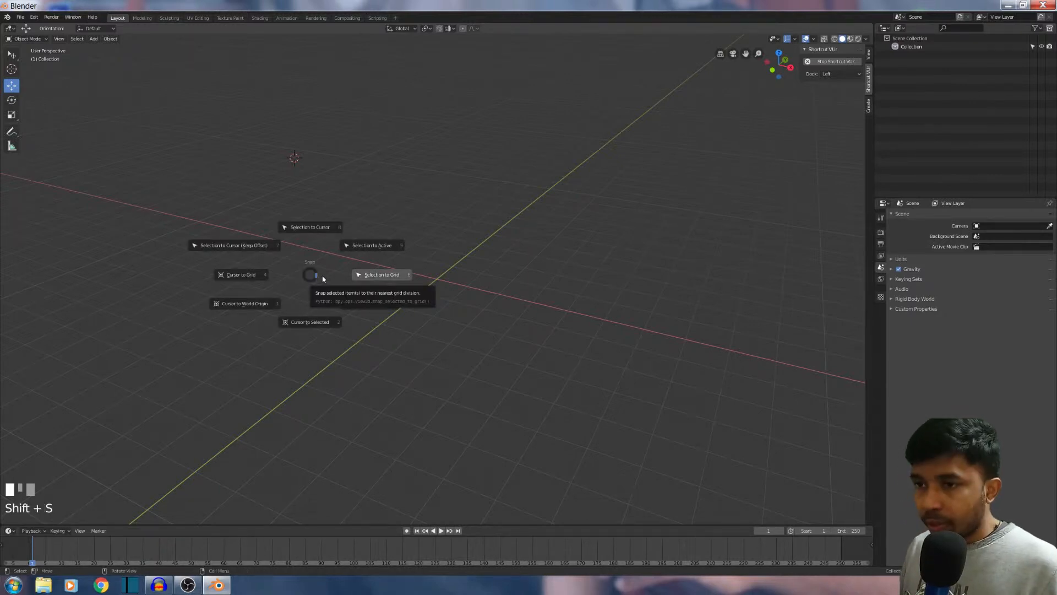
pyautogui.press('KP_1')
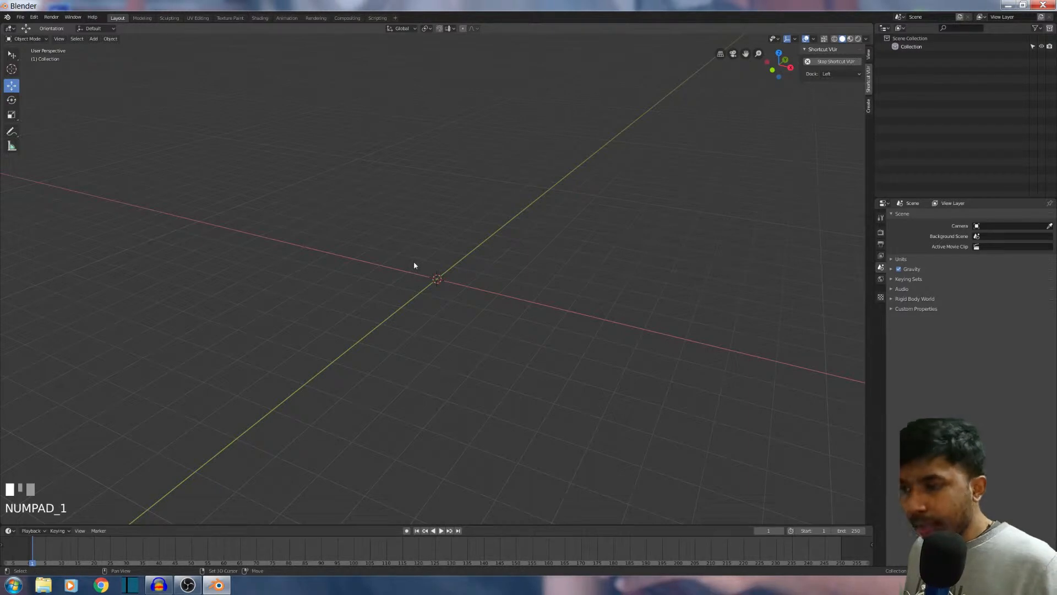
# Add a plane mesh at the 3D cursor on the world origin.
pyautogui.hotkey('shift', 'a')
pyautogui.moveTo(415, 264)
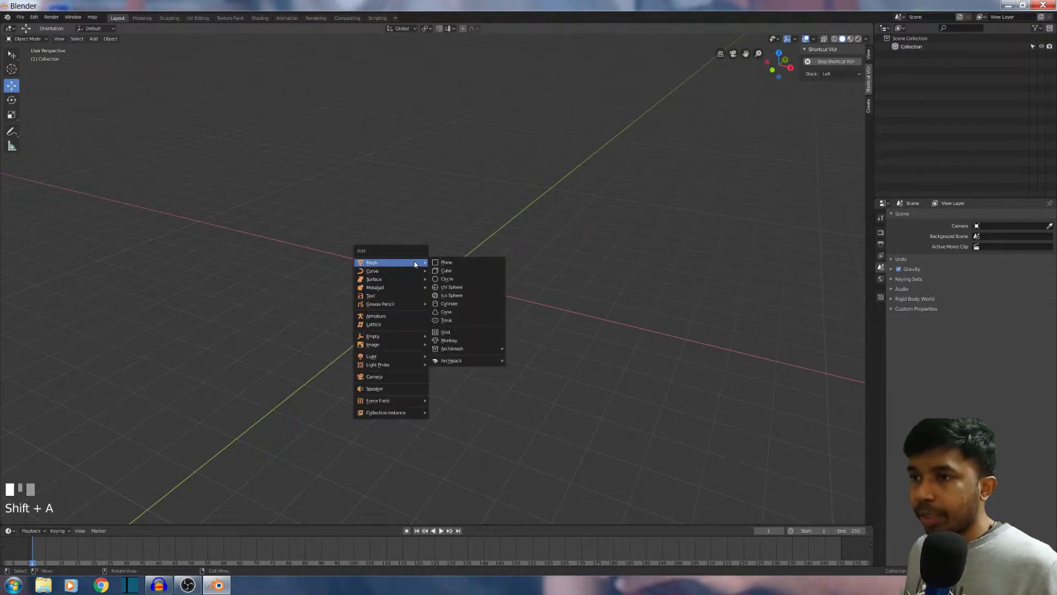
pyautogui.click(455, 263)
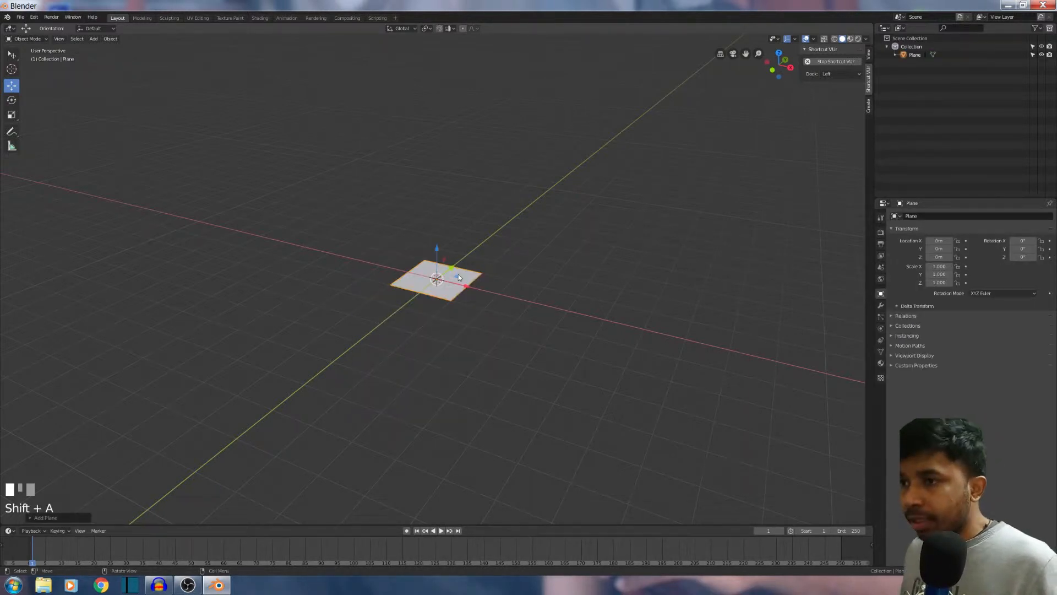
pyautogui.moveTo(448, 281); pyautogui.dragTo(406, 273, button='middle')
pyautogui.scroll(8, 417, 269)
pyautogui.scroll(-3, 417, 270)
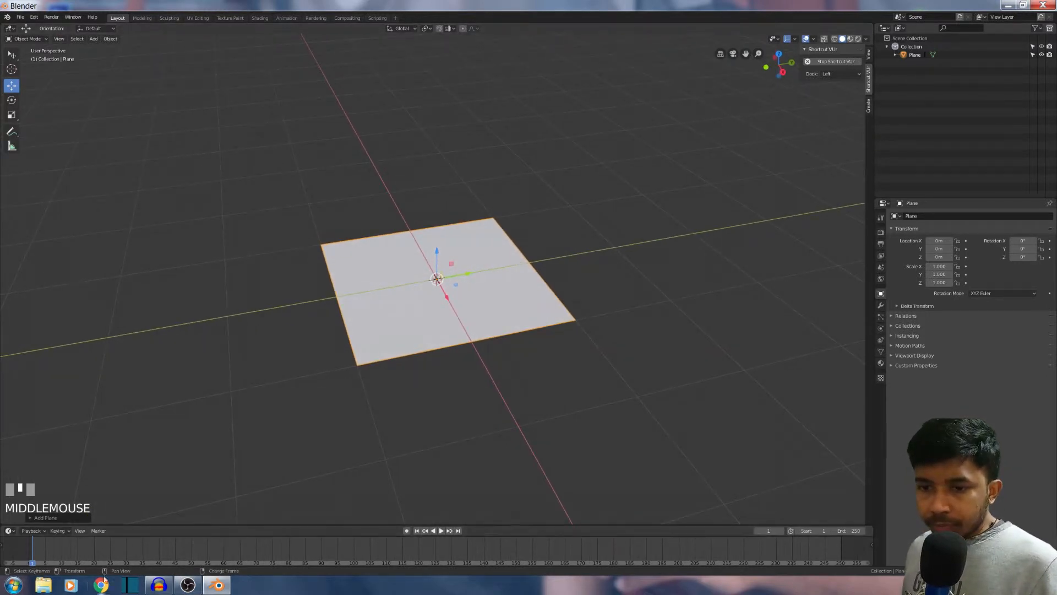
pyautogui.moveTo(493, 222); pyautogui.dragTo(543, 236, button='middle')
pyautogui.moveTo(392, 245); pyautogui.dragTo(378, 221, button='middle')
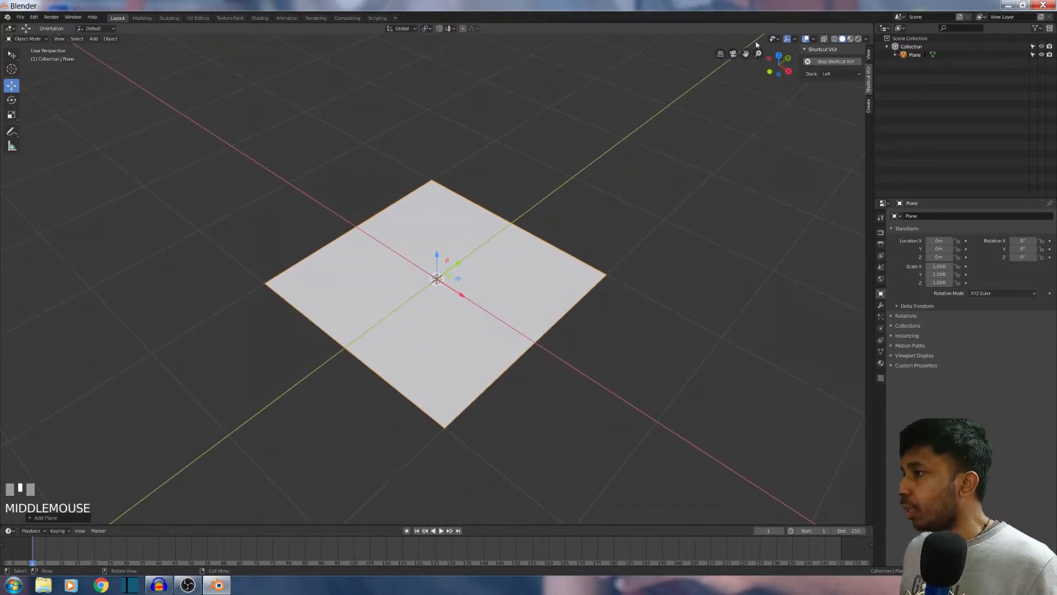
pyautogui.moveTo(493, 341); pyautogui.dragTo(493, 308, button='middle')
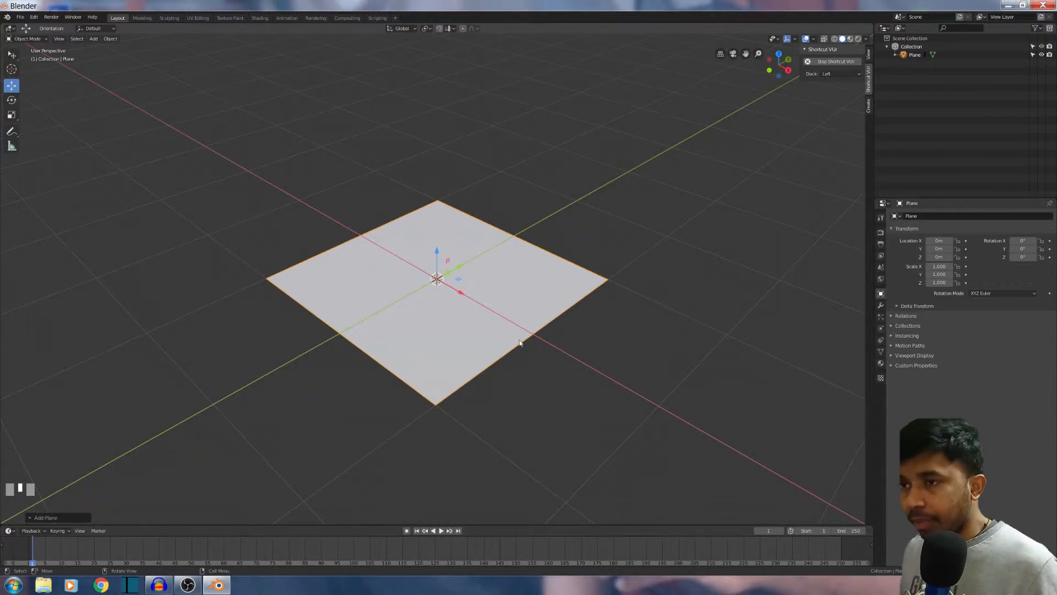
# Toggle the plane into Edit Mode and back to Object Mode, and inspect it from edge-on and from above.
pyautogui.press('Tab')
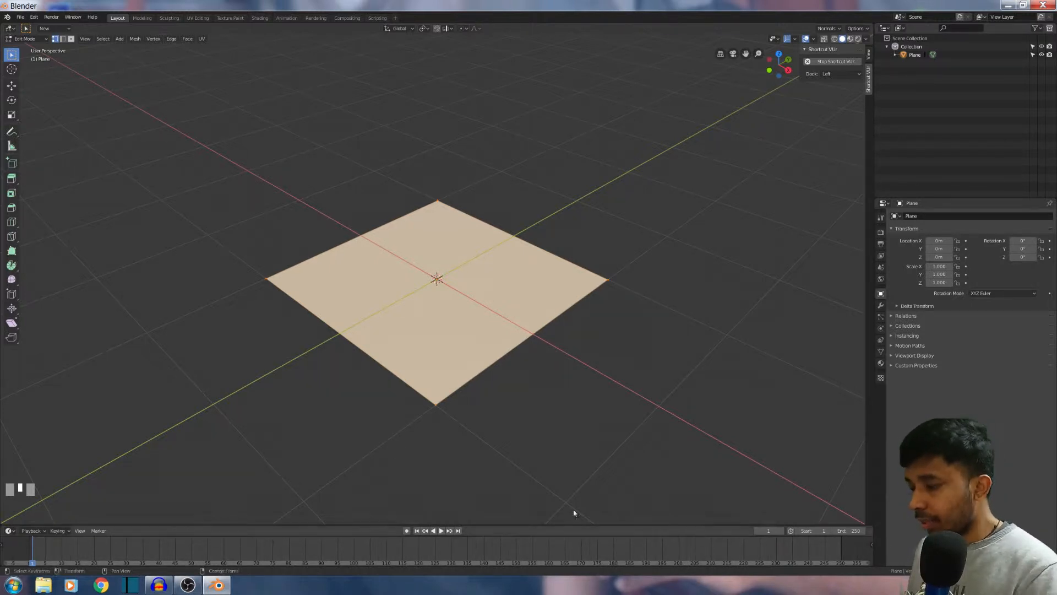
pyautogui.press('Tab')
pyautogui.moveTo(349, 390); pyautogui.dragTo(380, 264, button='middle')
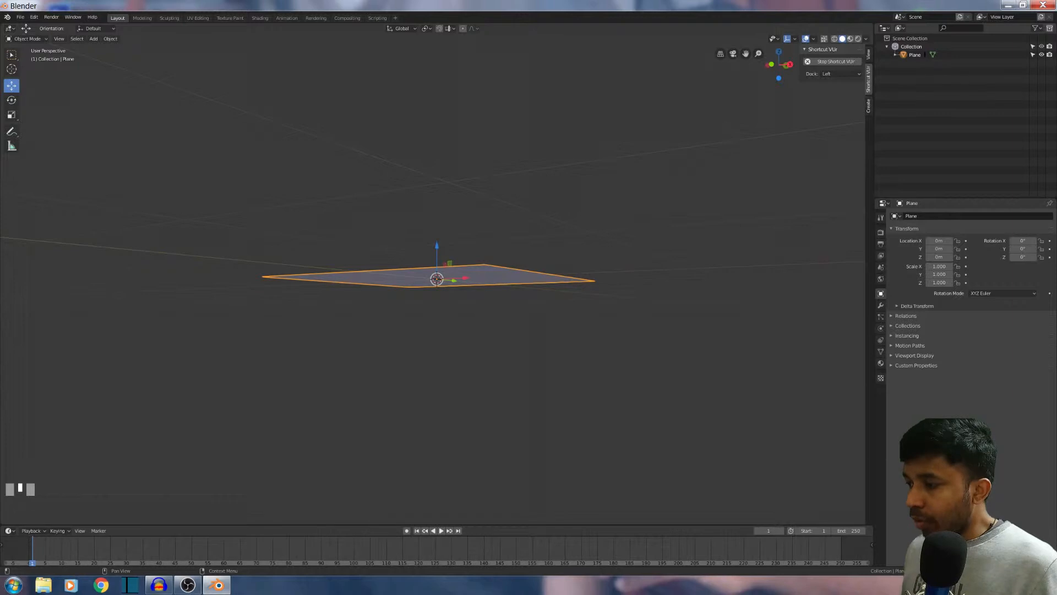
pyautogui.moveTo(632, 389); pyautogui.dragTo(615, 444, button='middle')
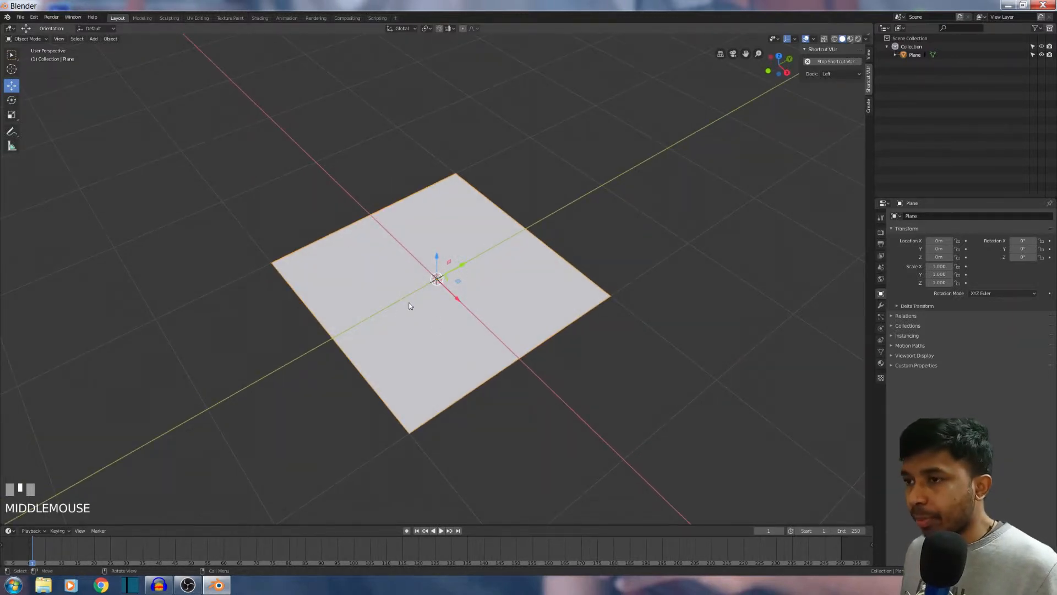
pyautogui.scroll(-4, 424, 313)
pyautogui.moveTo(428, 310); pyautogui.dragTo(445, 333, button='middle')
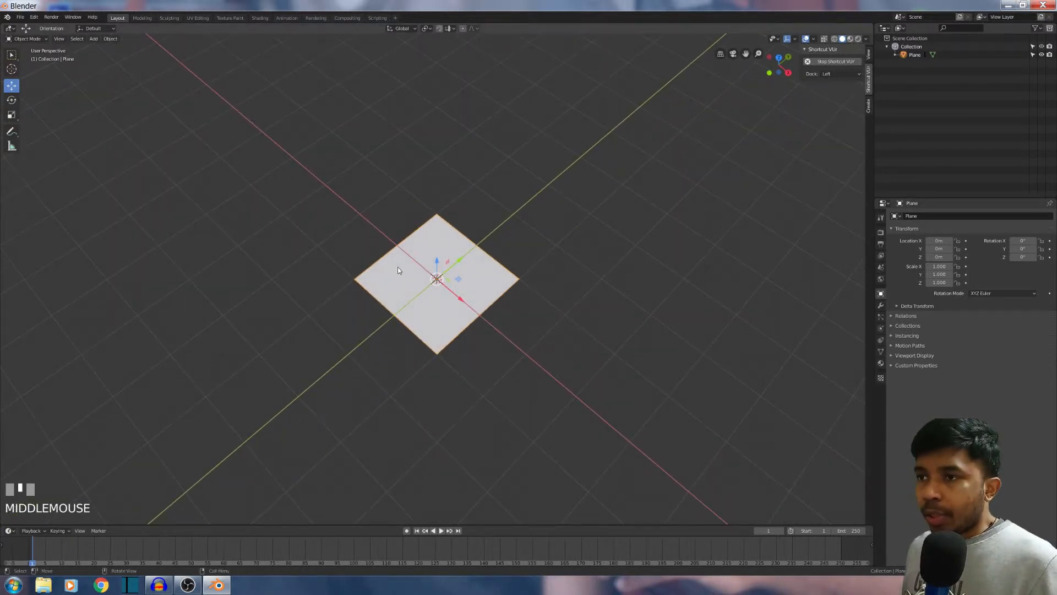
pyautogui.moveTo(399, 270); pyautogui.dragTo(394, 268, button='middle')
pyautogui.scroll(3, 420, 263)
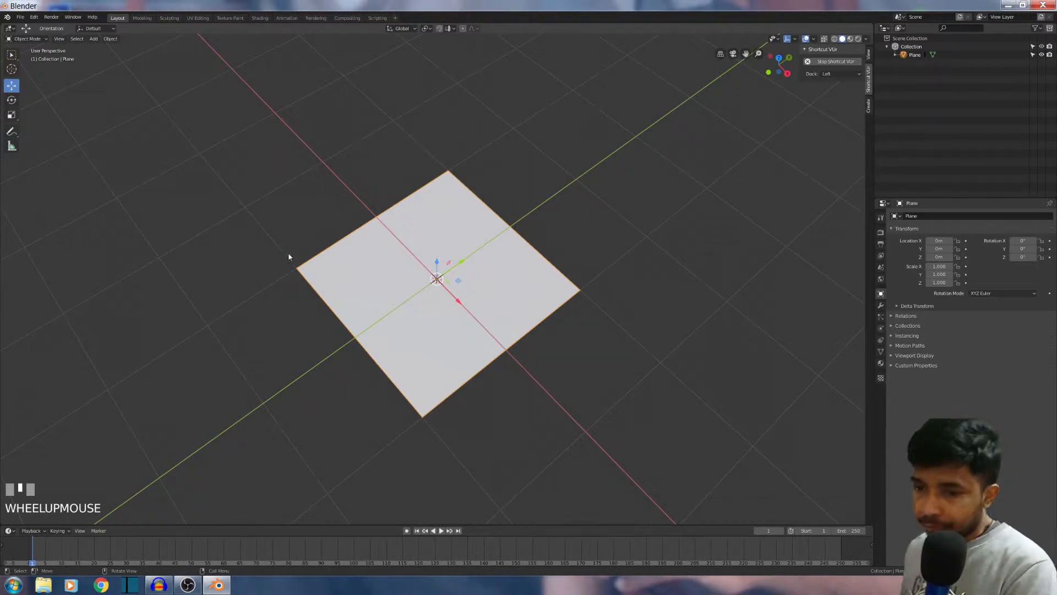
pyautogui.click(814, 40)
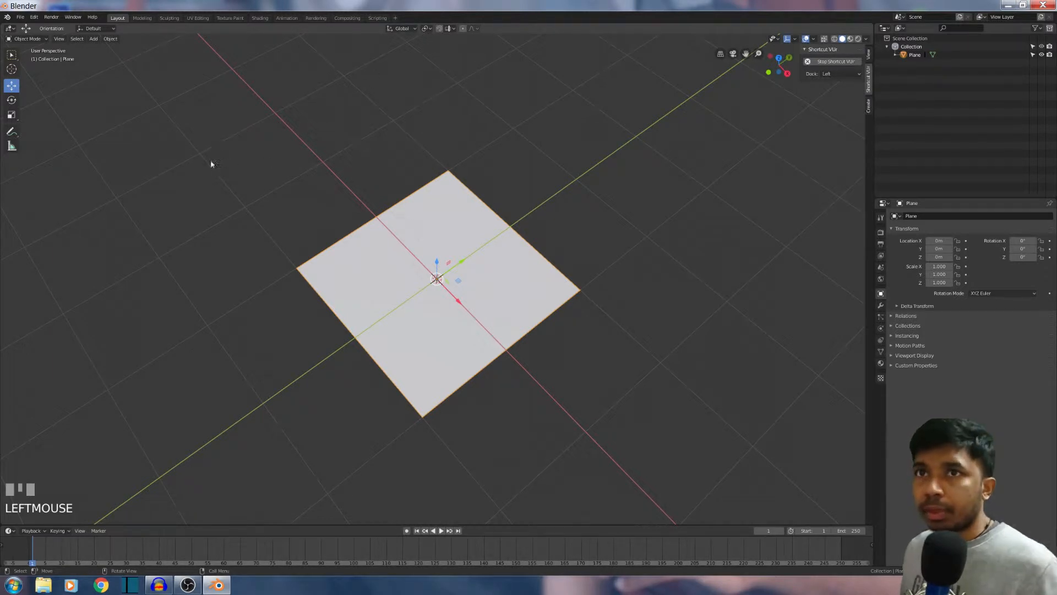
# Switch the plane to Sculpt Mode to look at its sculpting brushes, and return to Object Mode.
pyautogui.click(28, 39)
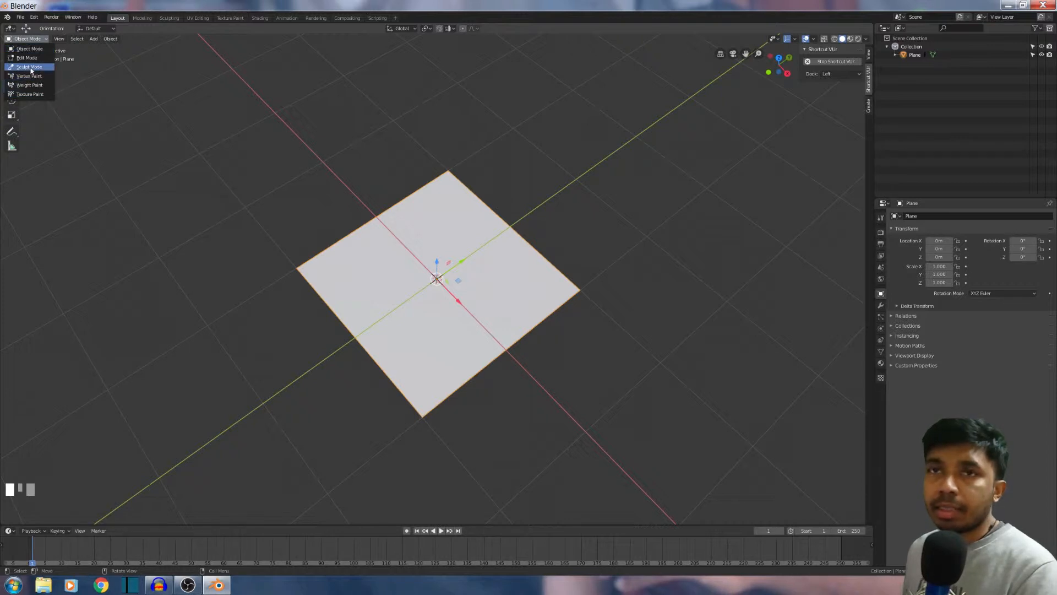
pyautogui.click(30, 67)
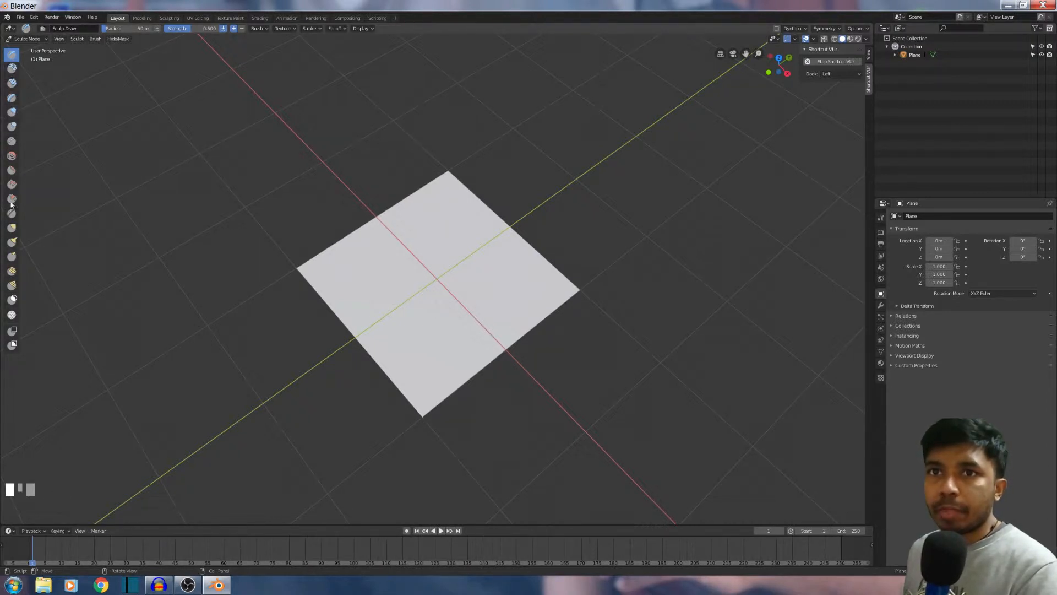
pyautogui.click(27, 40)
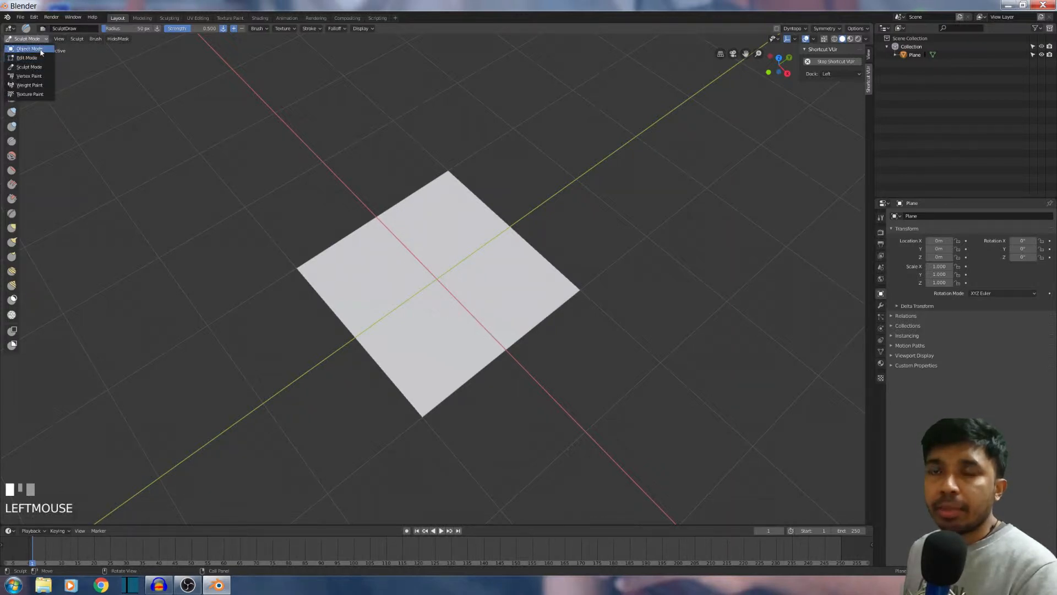
pyautogui.click(29, 49)
# Add a cube mesh at the 3D cursor and move it along the X axis to about 2.9 m.
pyautogui.scroll(3, 270, 238)
pyautogui.scroll(-5, 269, 233)
pyautogui.moveTo(246, 225); pyautogui.dragTo(274, 226, button='middle')
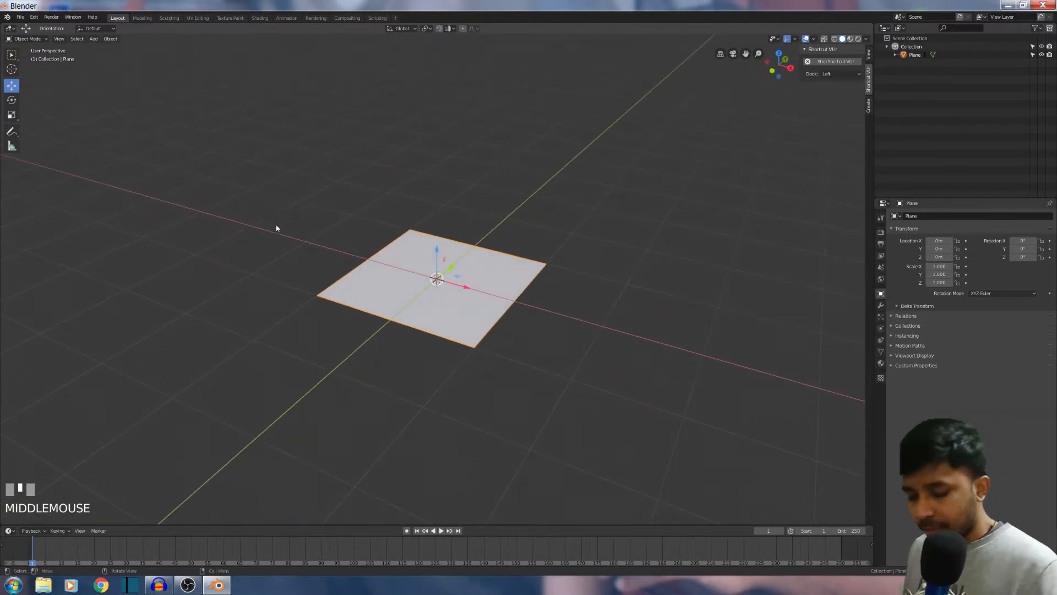
pyautogui.hotkey('shift', 'a')
pyautogui.moveTo(328, 249)
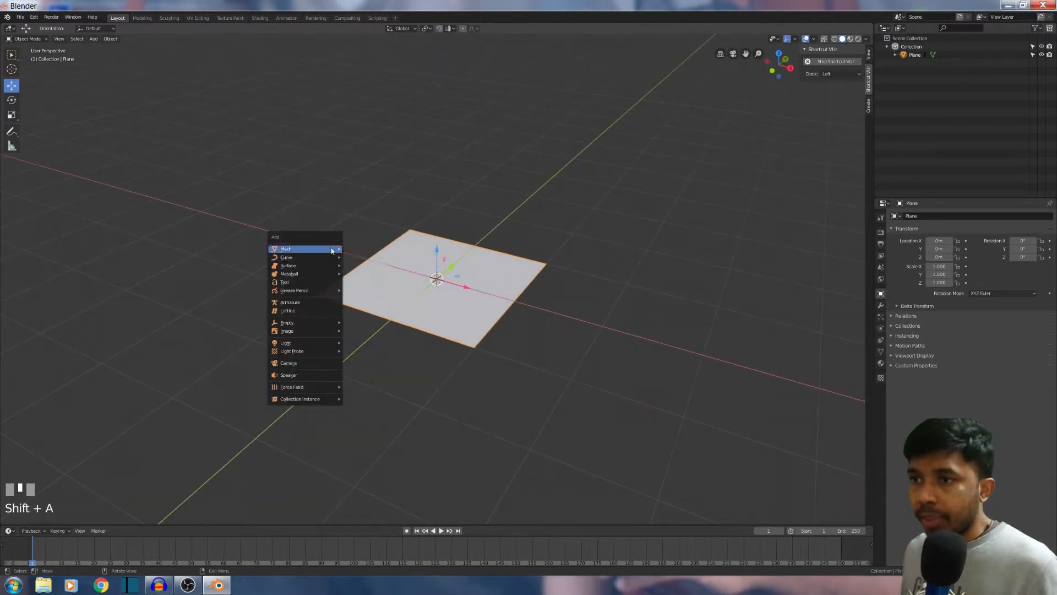
pyautogui.click(361, 257)
pyautogui.moveTo(466, 285); pyautogui.dragTo(699, 352)
pyautogui.scroll(-5, 562, 333)
pyautogui.moveTo(568, 315); pyautogui.dragTo(643, 320, button='middle')
pyautogui.scroll(1, 463, 231)
pyautogui.scroll(2, 455, 223)
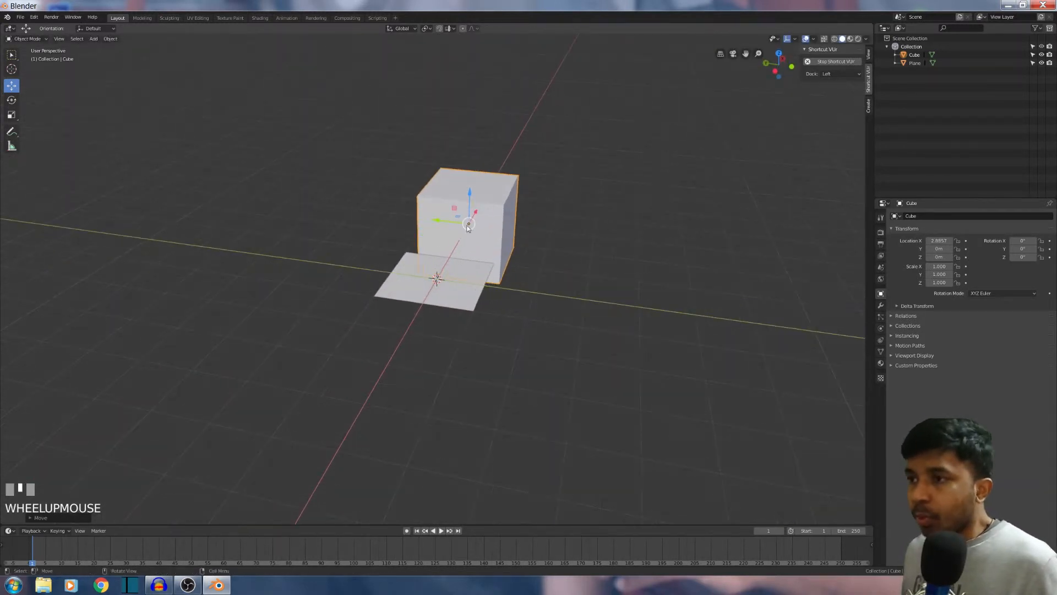
# Try a free rotation of the cube, and move the cube along the X axis to about 4.95 m.
pyautogui.moveTo(460, 230); pyautogui.dragTo(445, 230, button='middle')
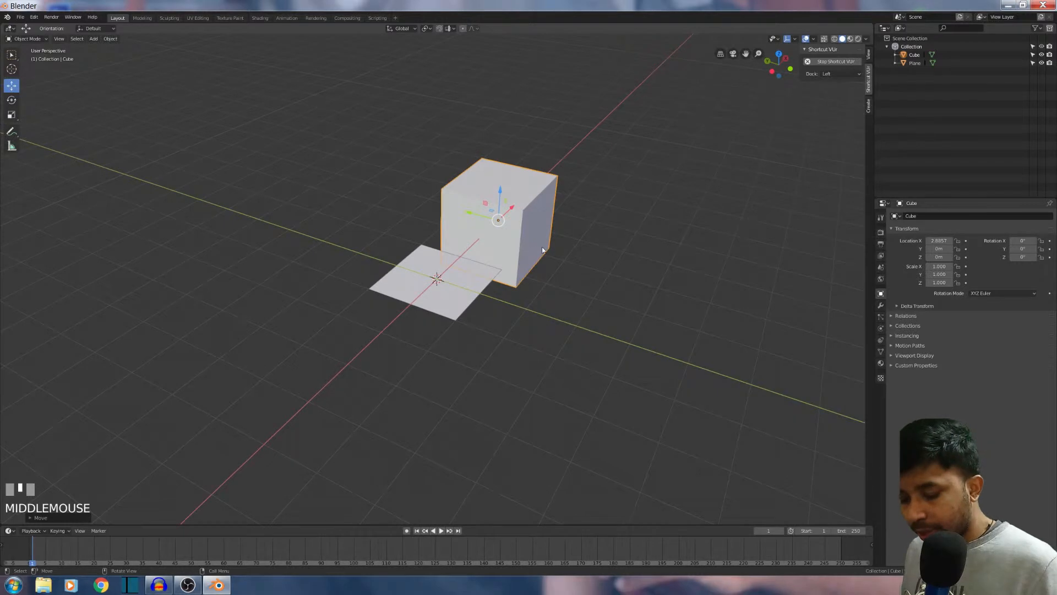
pyautogui.press('r')
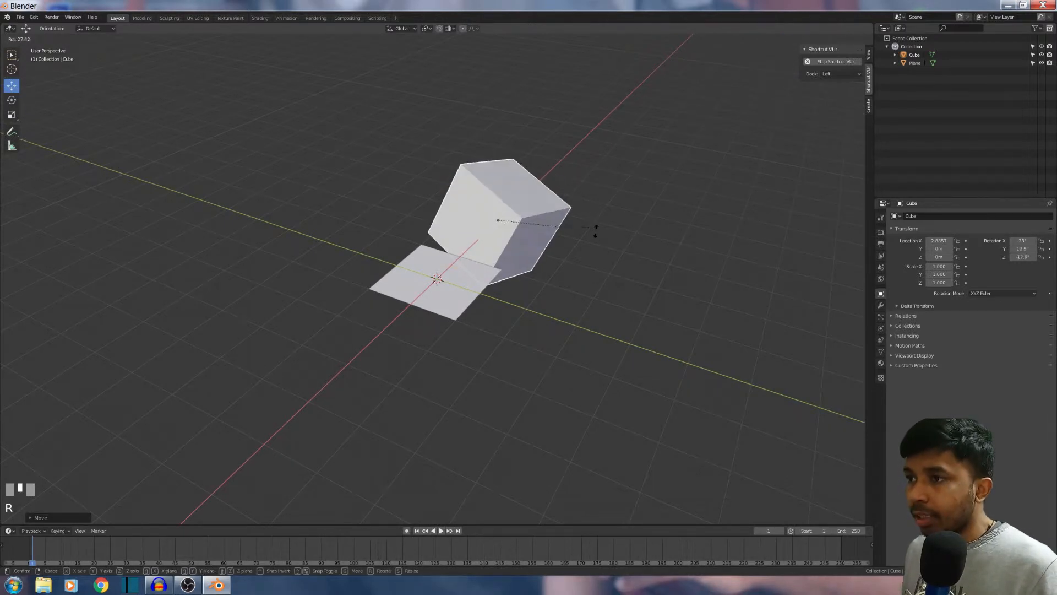
pyautogui.rightClick(567, 249)
pyautogui.moveTo(520, 213); pyautogui.dragTo(579, 263, button='middle')
pyautogui.moveTo(598, 250)
pyautogui.mouseDown()
pyautogui.moveTo(666, 236)
pyautogui.moveTo(607, 268)
pyautogui.mouseUp()
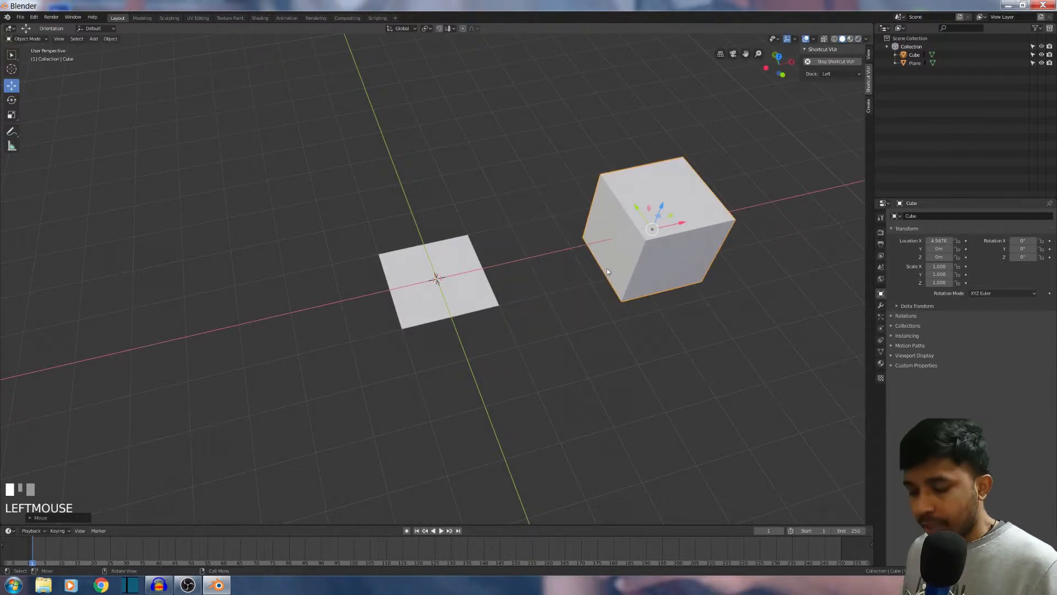
# Scale the cube up uniformly to about 2.54.
pyautogui.press('s')
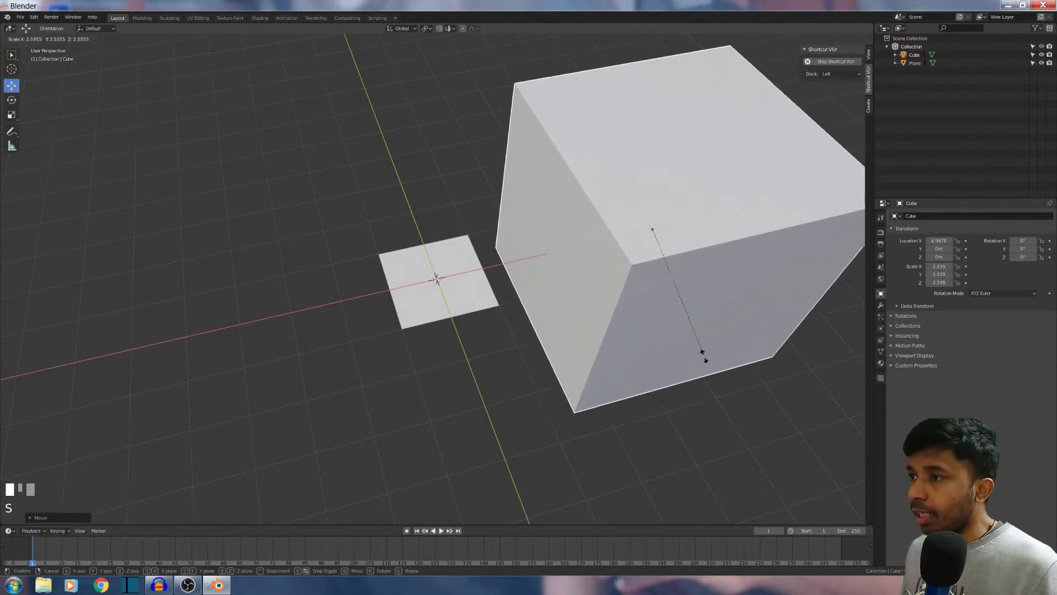
pyautogui.click(610, 315)
pyautogui.moveTo(609, 317); pyautogui.dragTo(500, 284, button='middle')
pyautogui.scroll(-5, 622, 253)
pyautogui.scroll(-2, 533, 273)
pyautogui.scroll(-2, 532, 273)
pyautogui.scroll(4, 525, 245)
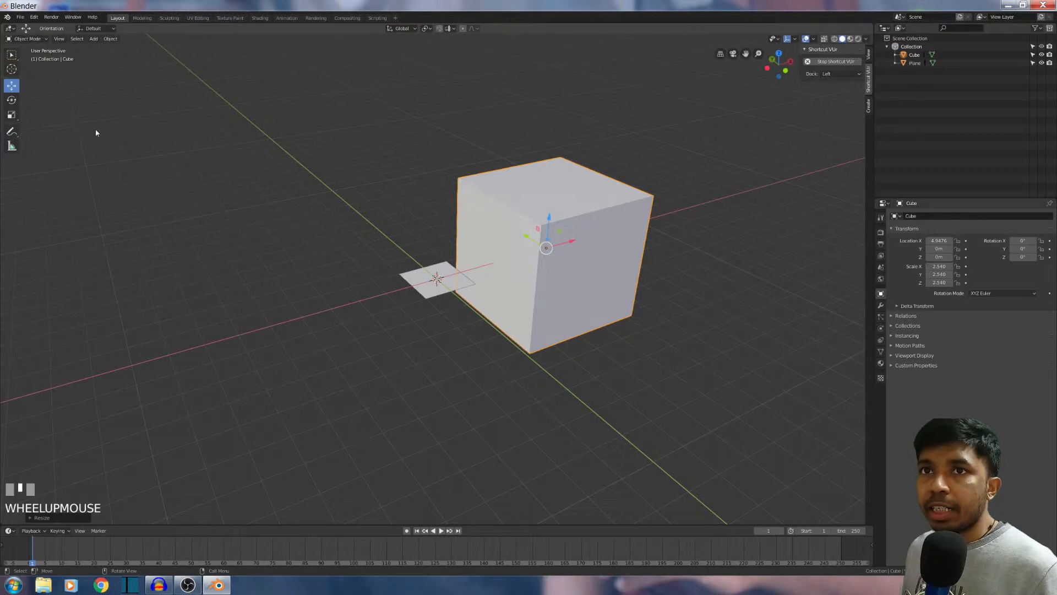
pyautogui.moveTo(510, 207); pyautogui.dragTo(564, 256, button='middle')
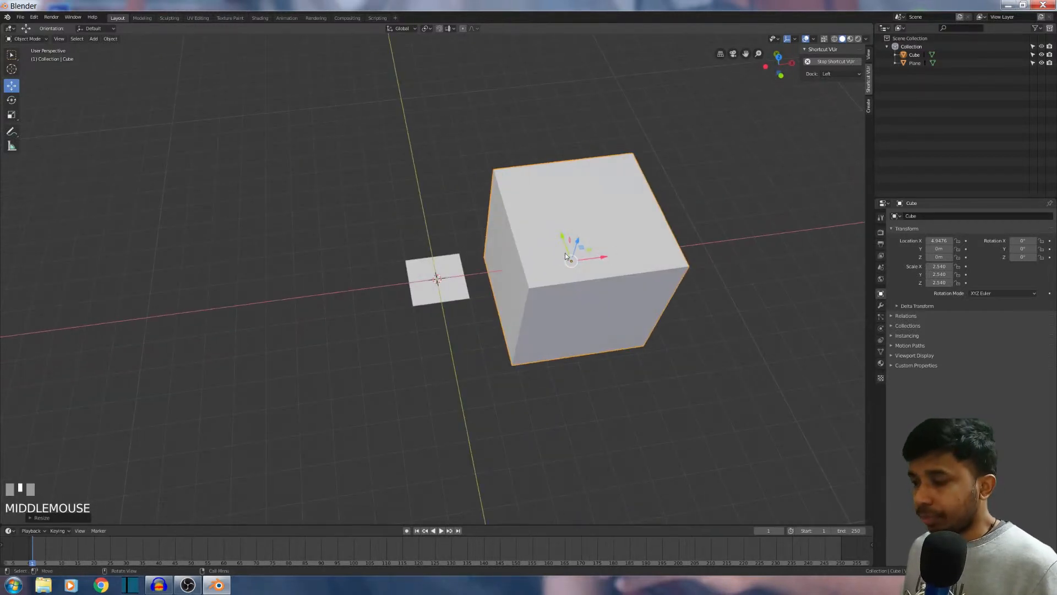
# Toggle the viewport sidebar off and on, and display the cube's Transform properties in it.
pyautogui.press('n')
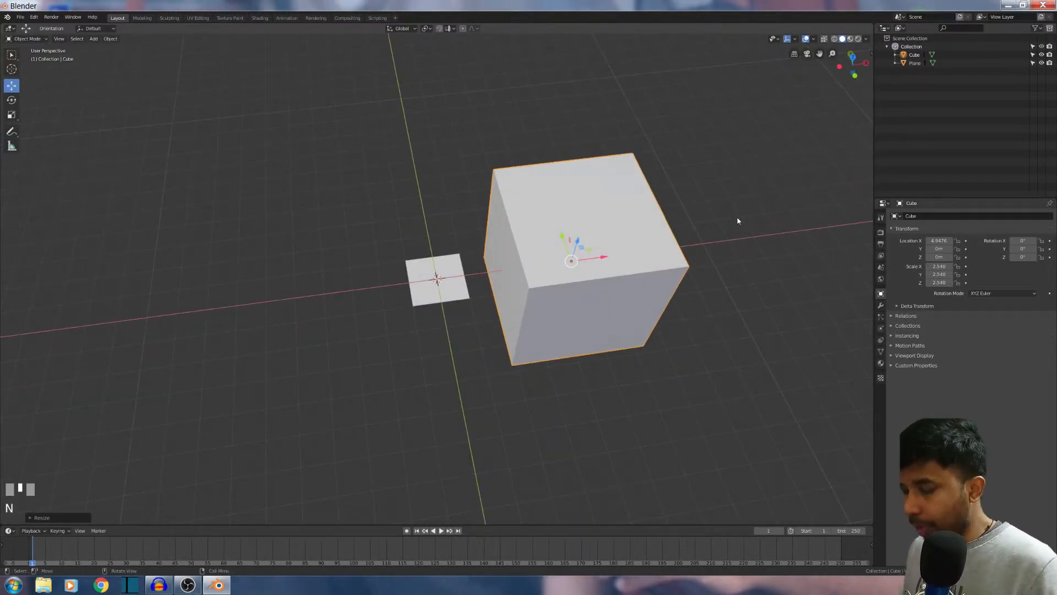
pyautogui.press('n')
pyautogui.click(836, 51)
pyautogui.click(837, 55)
pyautogui.click(868, 55)
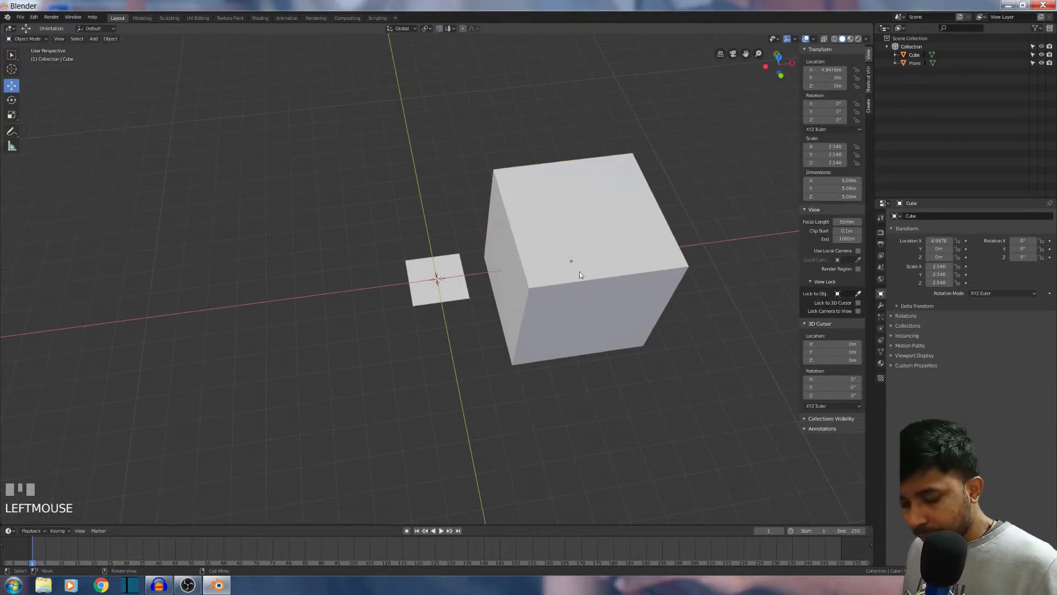
# Toggle wireframe shading on and off, and undo the cube's deselection and its last scaling.
pyautogui.hotkey('shift', 'z')
pyautogui.hotkey('shift', 'z')
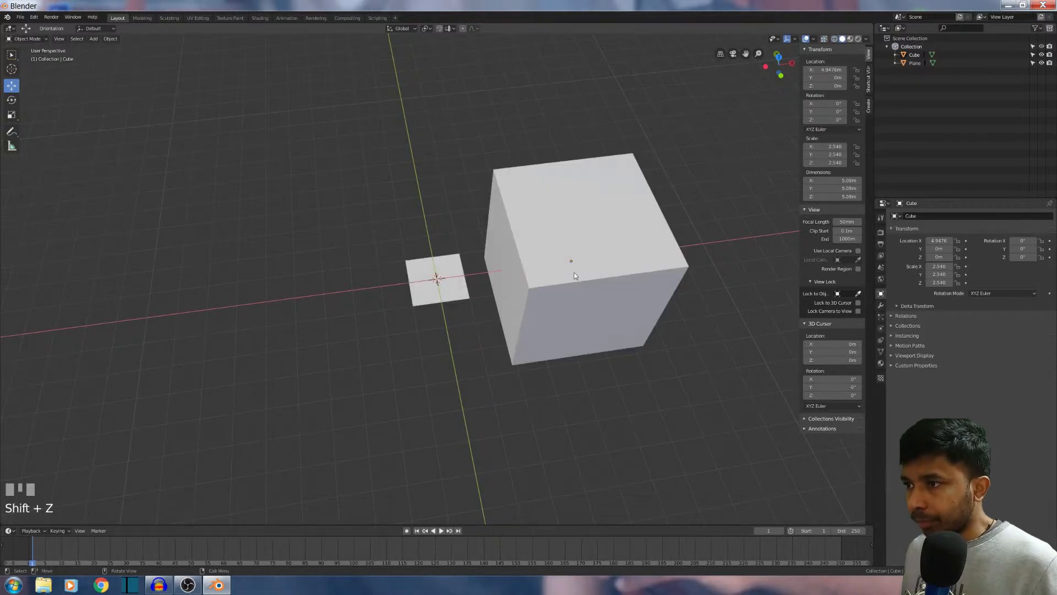
pyautogui.hotkey('ctrl', 'z')
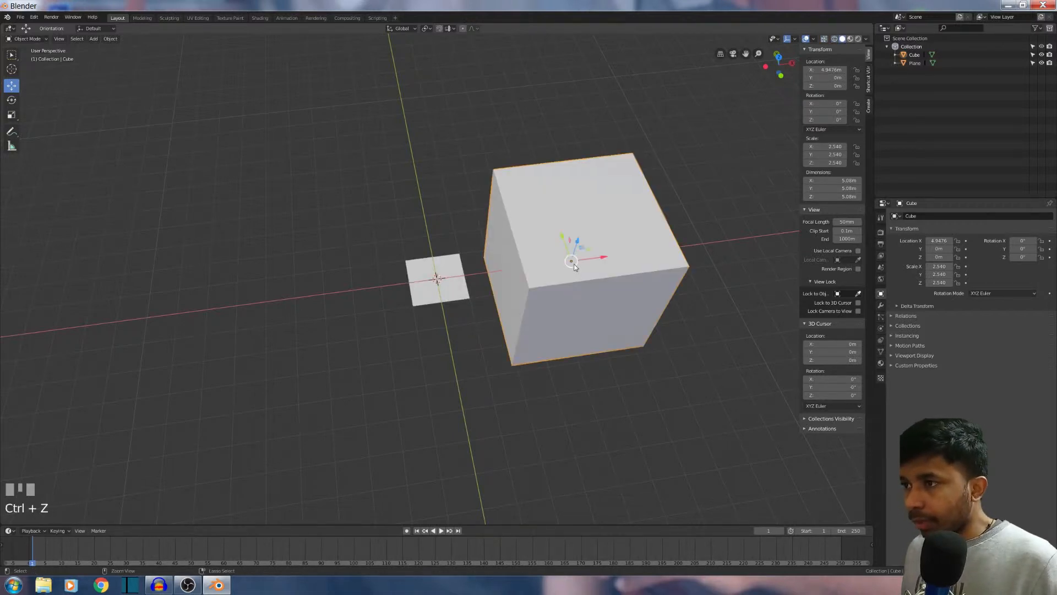
pyautogui.hotkey('ctrl', 'z')
# Move the cube along the X axis to about 6.01 m.
pyautogui.moveTo(604, 241); pyautogui.dragTo(716, 226, button='middle')
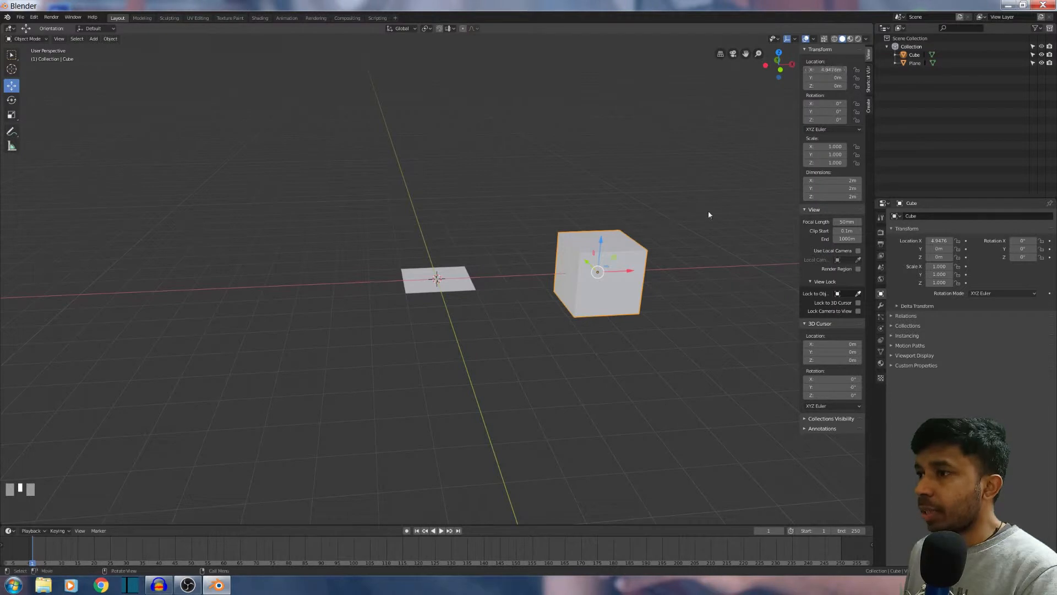
pyautogui.moveTo(625, 271); pyautogui.dragTo(662, 294)
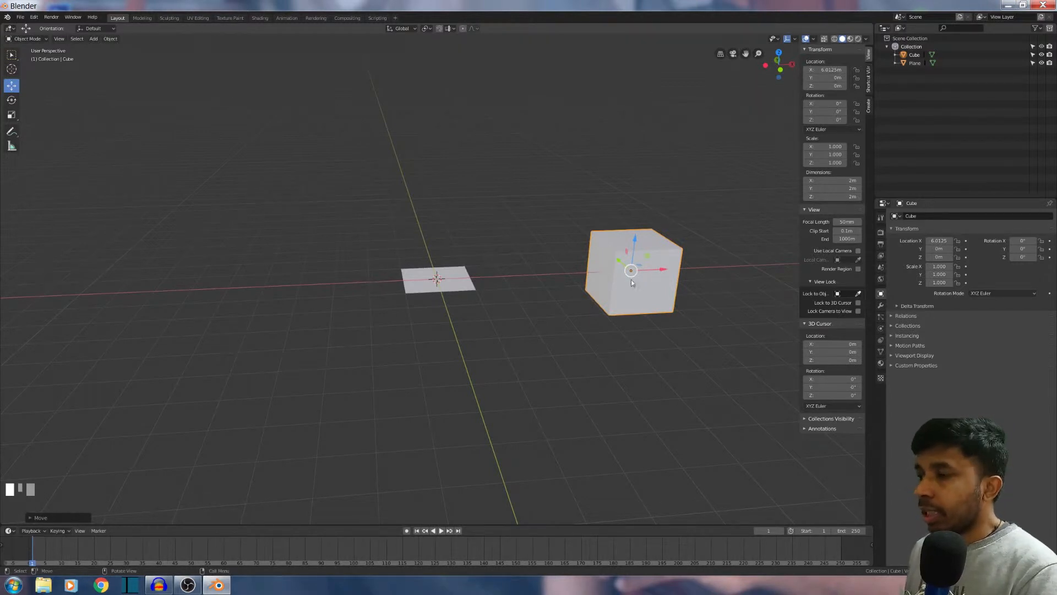
# Rotate the cube freely and scale it uniformly to about 1.77, and undo both transformations.
pyautogui.press('r')
pyautogui.click(706, 186)
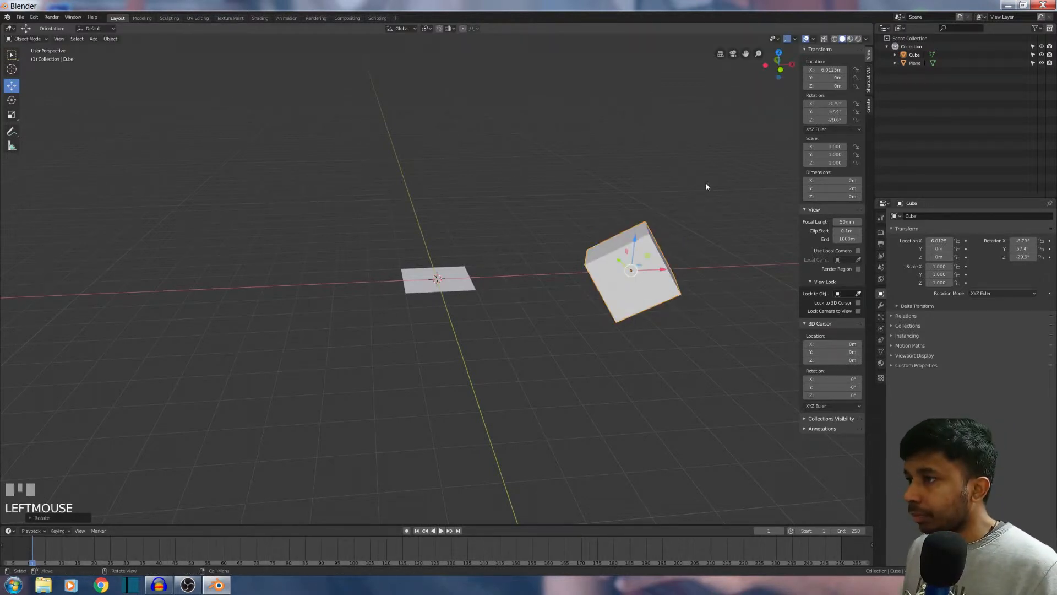
pyautogui.press('s')
pyautogui.click(839, 144)
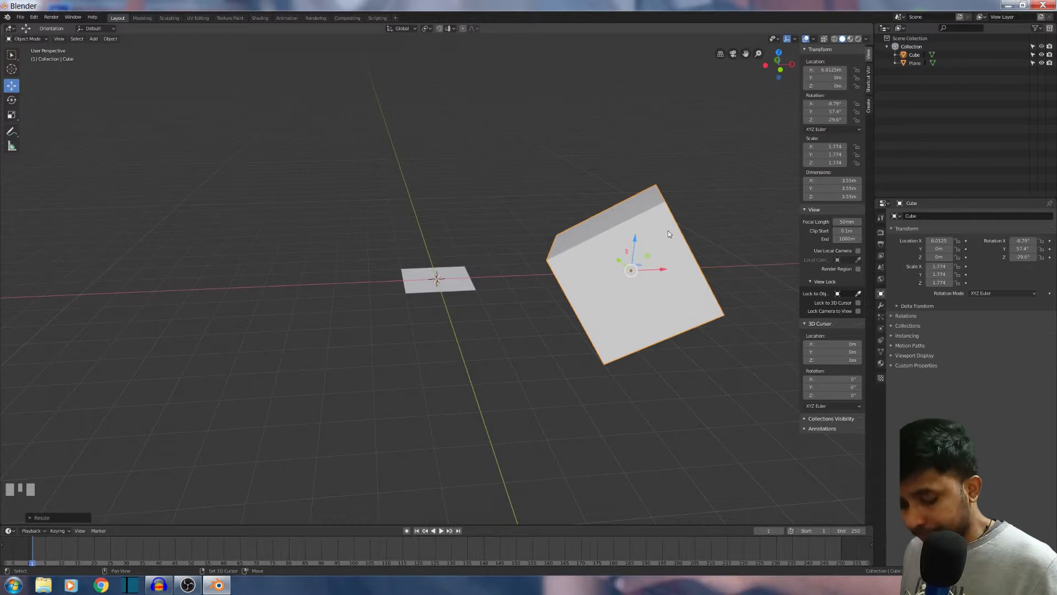
pyautogui.hotkey('ctrl', 'z')
pyautogui.hotkey('ctrl', 'z')
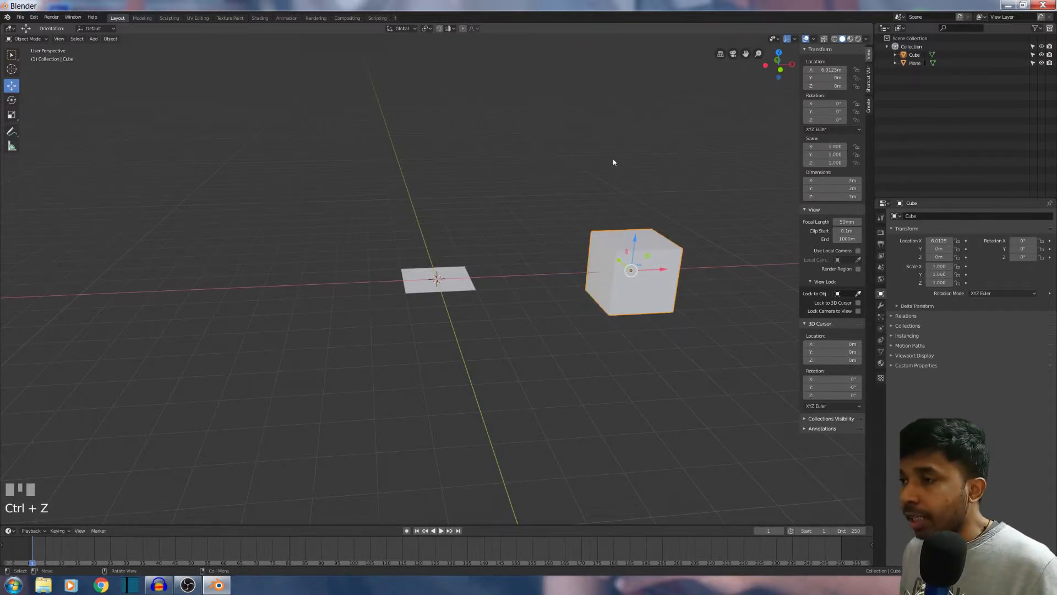
# Switch the cube repeatedly between Object Mode and Edit Mode, ending in Object Mode.
pyautogui.click(26, 39)
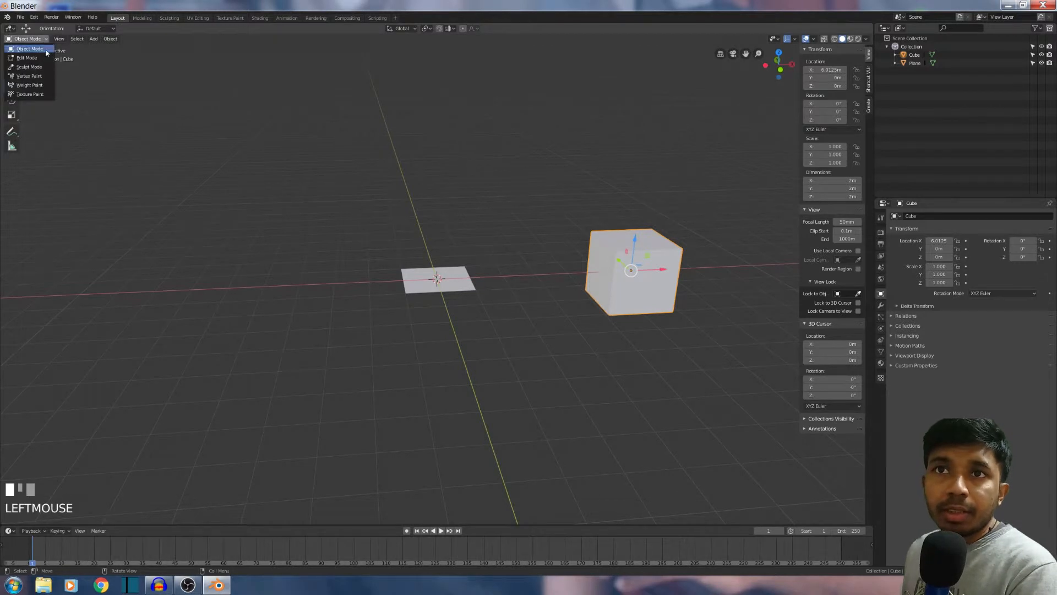
pyautogui.click(27, 57)
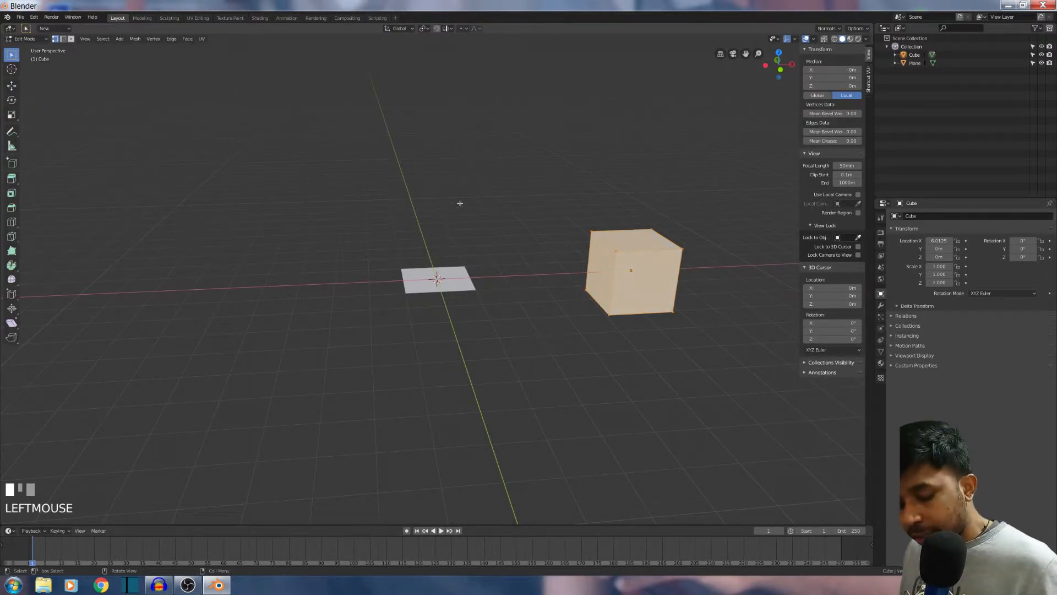
pyautogui.press('Tab')
pyautogui.press('Tab')
pyautogui.press('Tab')
pyautogui.press('Tab')
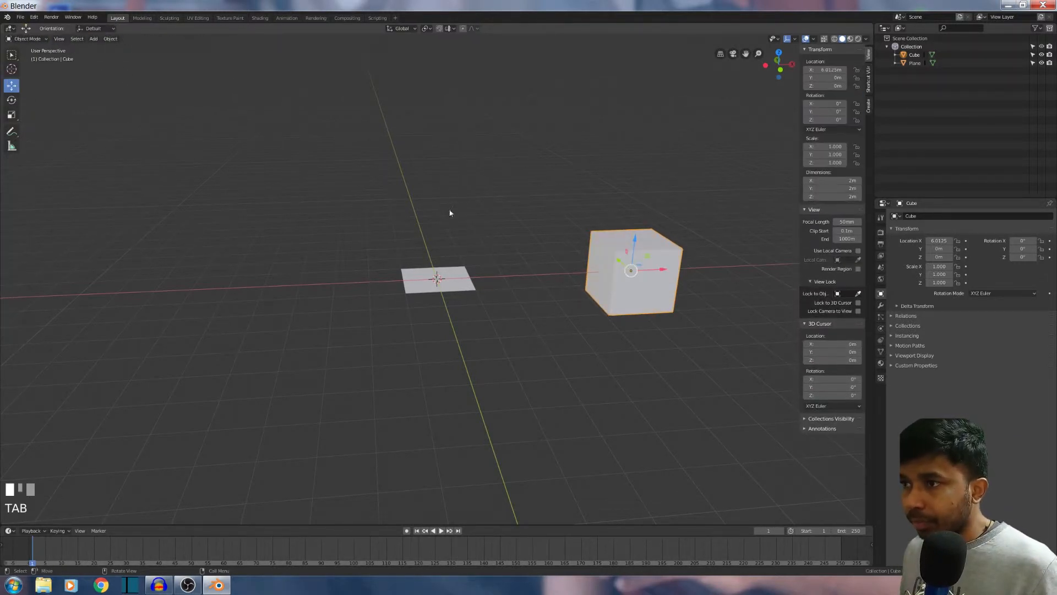
pyautogui.click(26, 39)
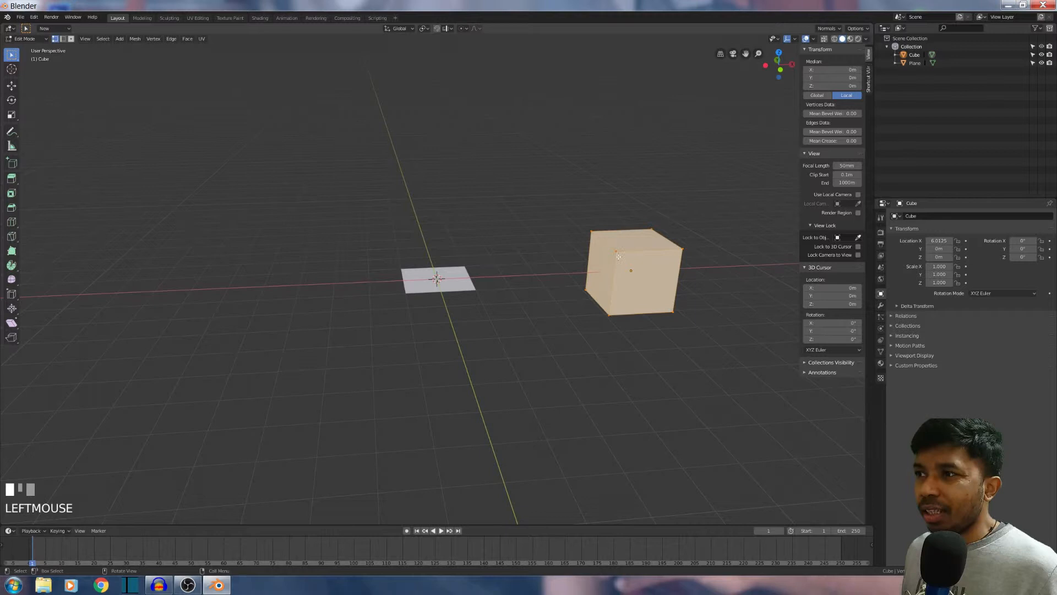
pyautogui.press('Tab')
pyautogui.press('Tab')
pyautogui.press('Tab')
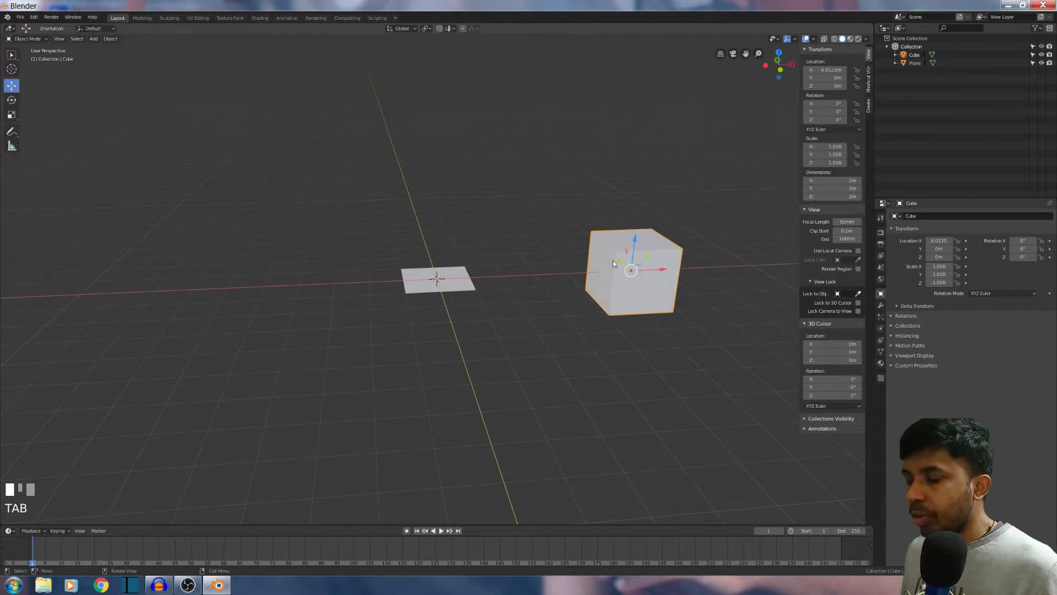
# In Edit Mode, move all of the cube's geometry past the plane, away from the cube's origin, and return to Object Mode.
pyautogui.press('Tab')
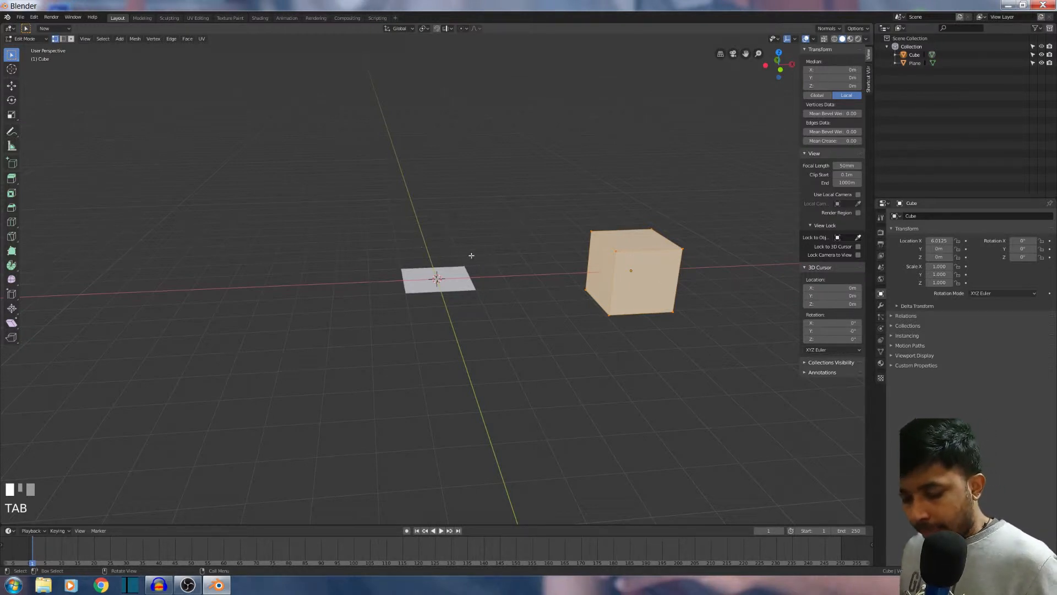
pyautogui.press('g')
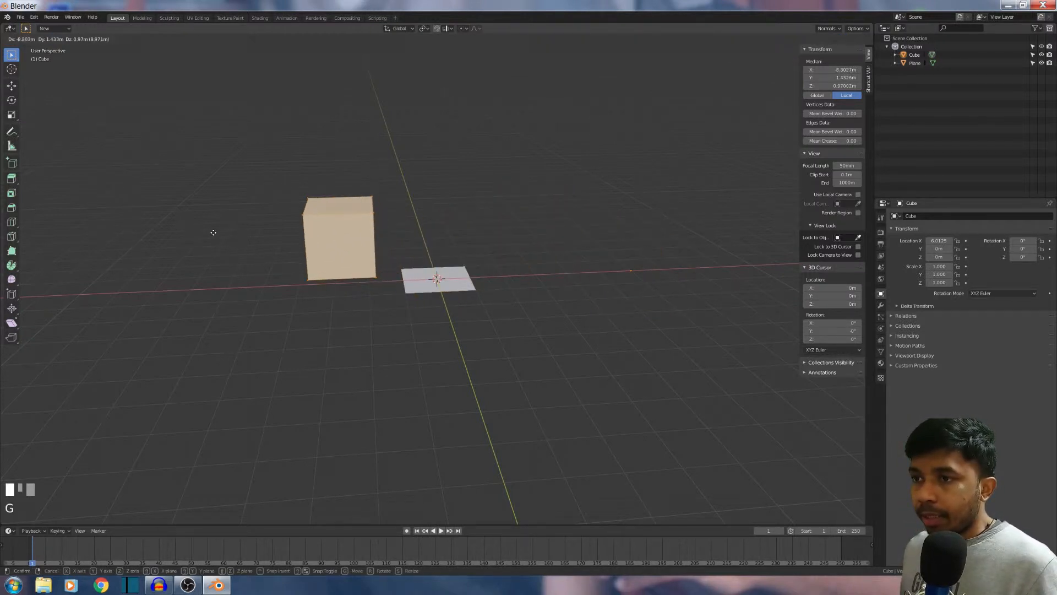
pyautogui.click(286, 239)
pyautogui.moveTo(286, 238); pyautogui.dragTo(316, 226, button='middle')
pyautogui.press('Tab')
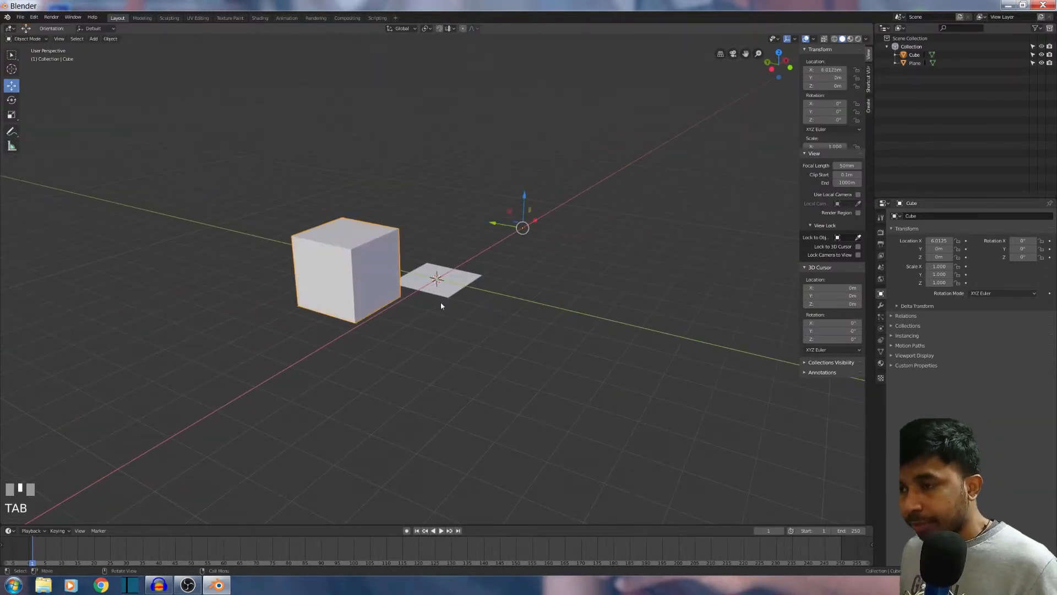
# Delete the plane, then select the cube and put it into Edit Mode.
pyautogui.click(442, 291)
pyautogui.press('Delete')
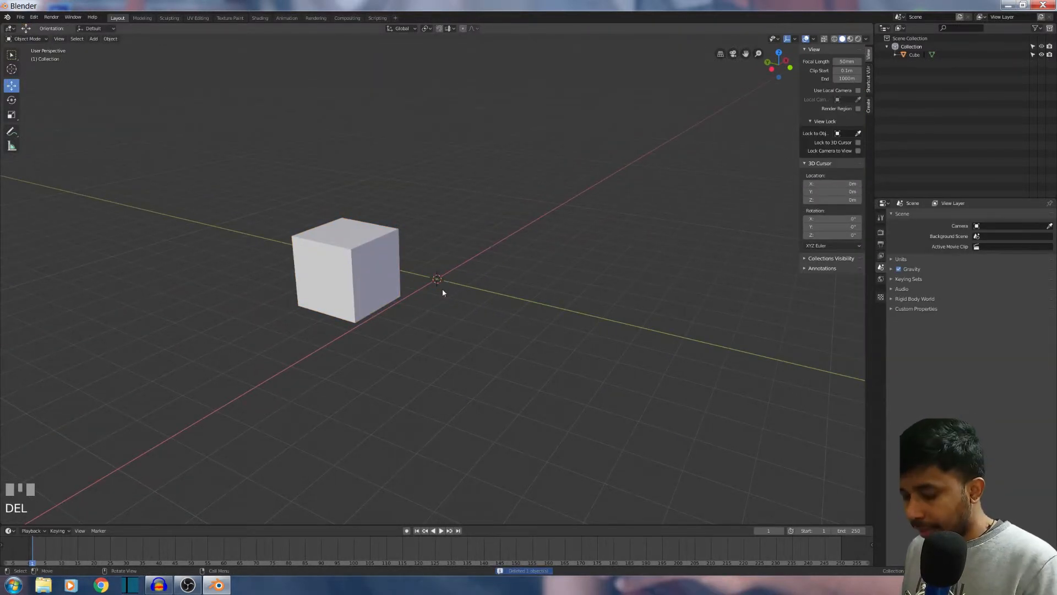
pyautogui.press('Tab')
pyautogui.click(359, 276)
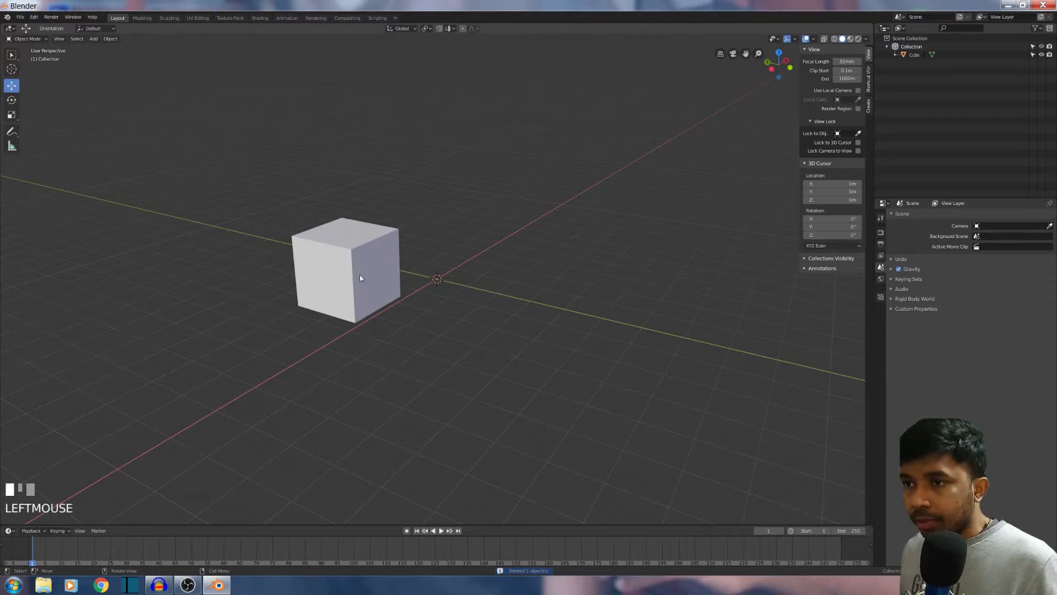
pyautogui.press('Tab')
# Cycle the mesh selection mode through vertex, edge and face select, ending in face select.
pyautogui.scroll(-1, 350, 263)
pyautogui.moveTo(350, 263)
pyautogui.mouseDown(button='middle')
pyautogui.moveTo(350, 276)
pyautogui.moveTo(358, 267)
pyautogui.mouseUp(button='middle')
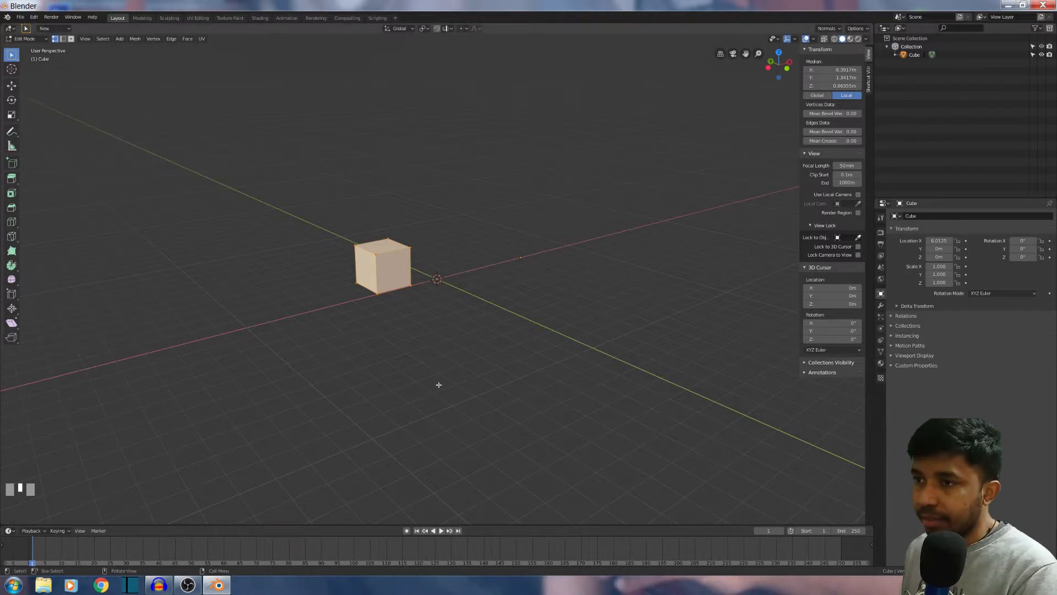
pyautogui.moveTo(348, 273); pyautogui.dragTo(370, 281, button='middle')
pyautogui.scroll(4, 369, 282)
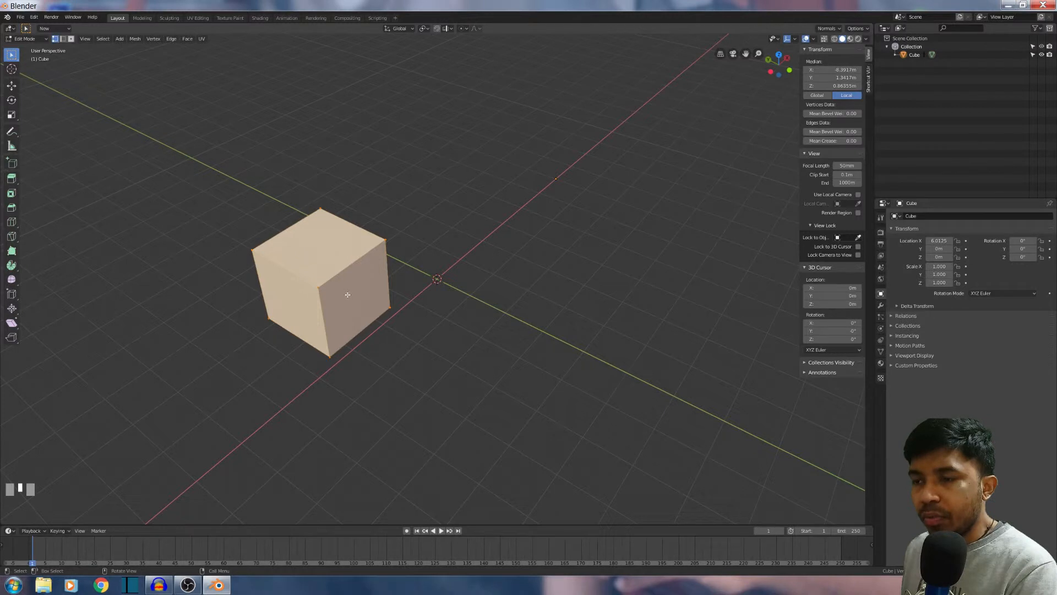
pyautogui.scroll(-2, 347, 294)
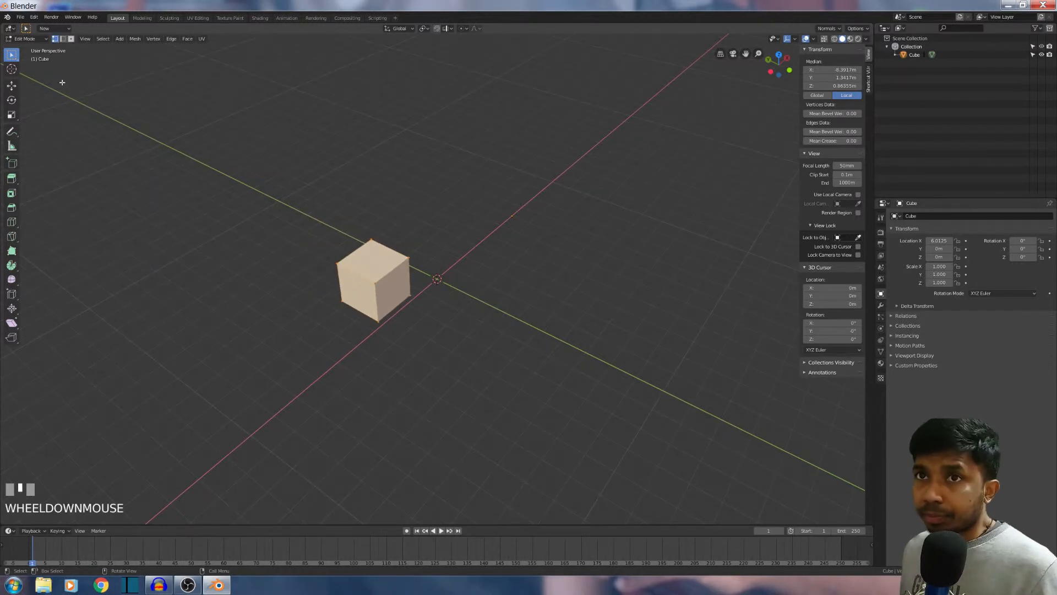
pyautogui.click(71, 39)
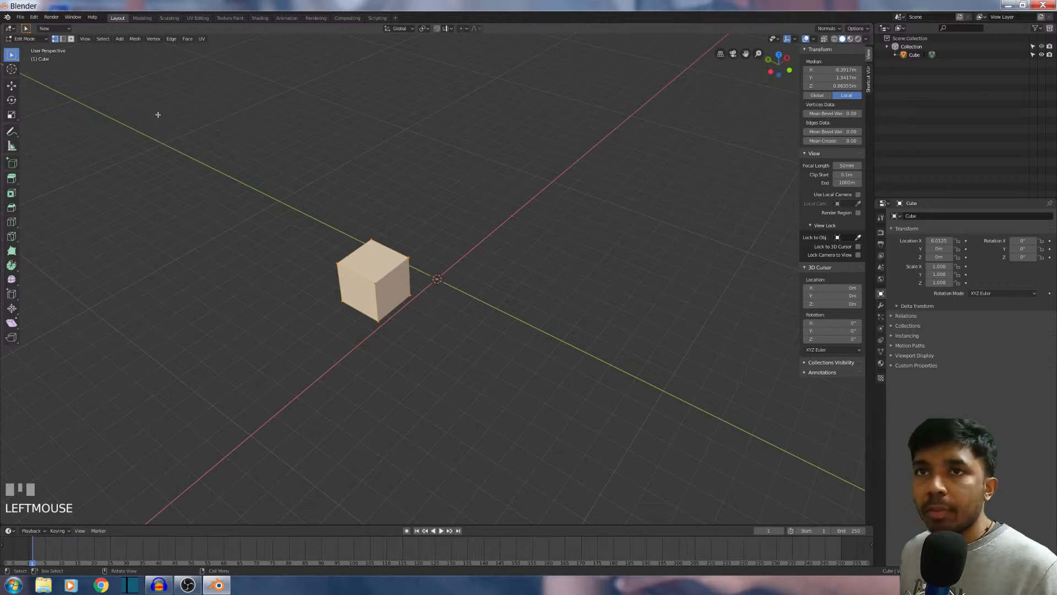
pyautogui.press('1')
pyautogui.press('2')
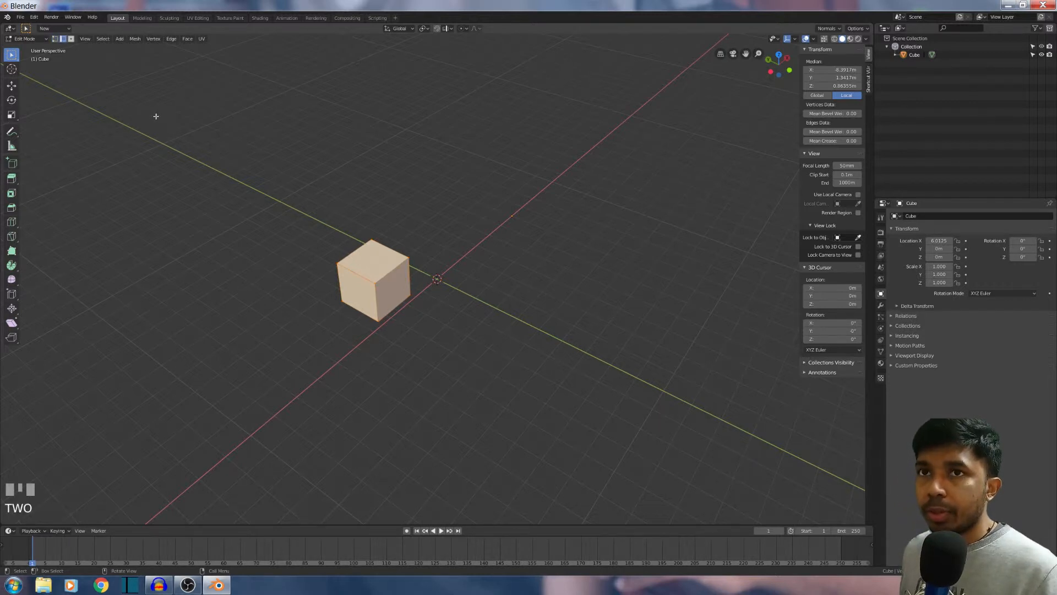
pyautogui.press('3')
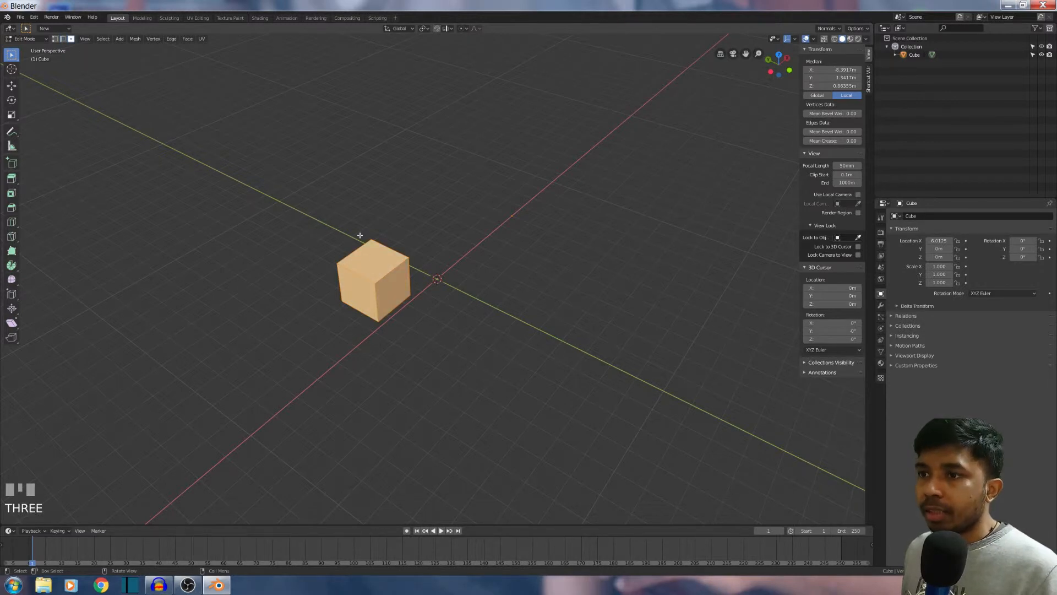
# Select only the cube's top face and scale it down uniformly so the sides taper strongly.
pyautogui.click(368, 256)
pyautogui.moveTo(369, 256); pyautogui.dragTo(286, 234, button='middle')
pyautogui.scroll(4, 417, 274)
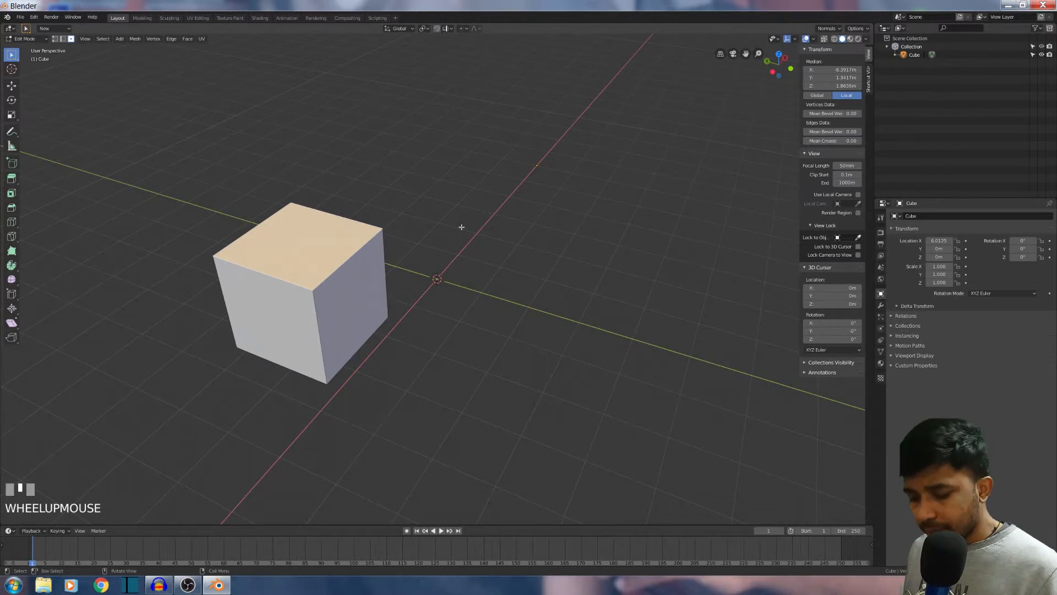
pyautogui.press('s')
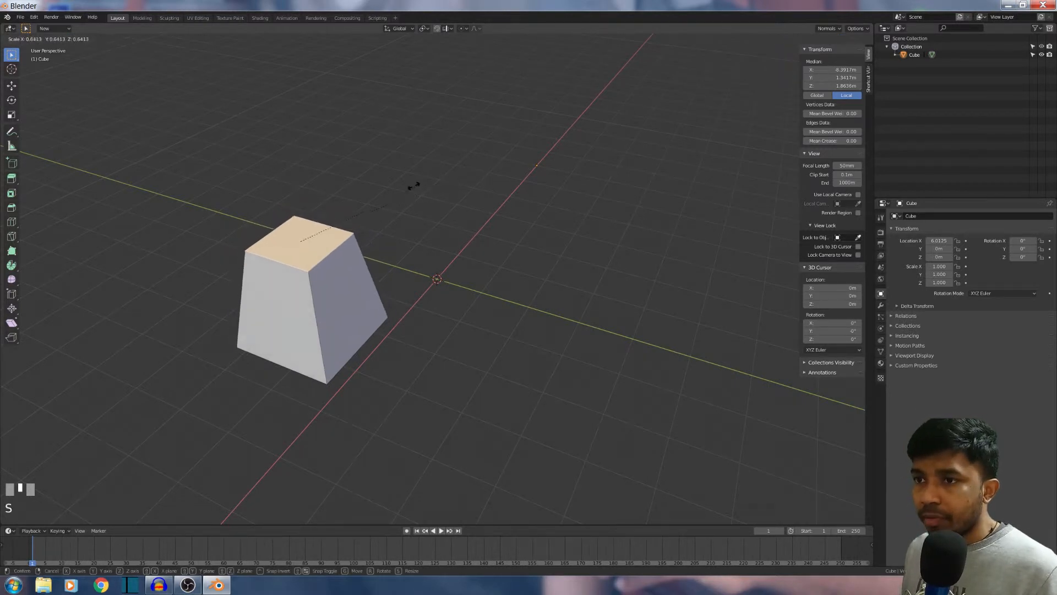
pyautogui.click(352, 202)
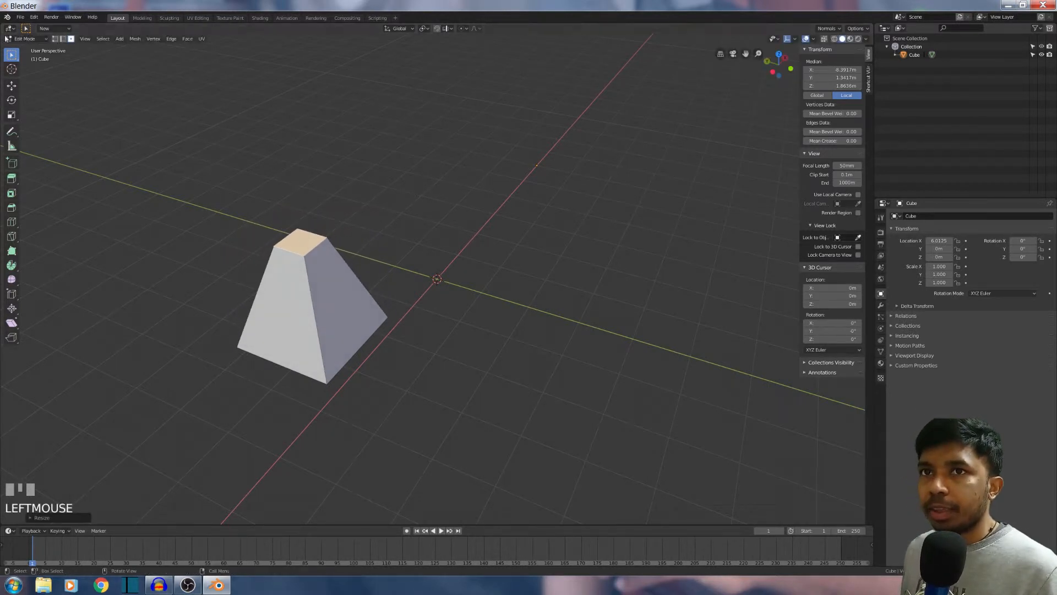
# In edge select mode, move one edge of the small top face along the X axis to about local X -4.47 m.
pyautogui.click(55, 39)
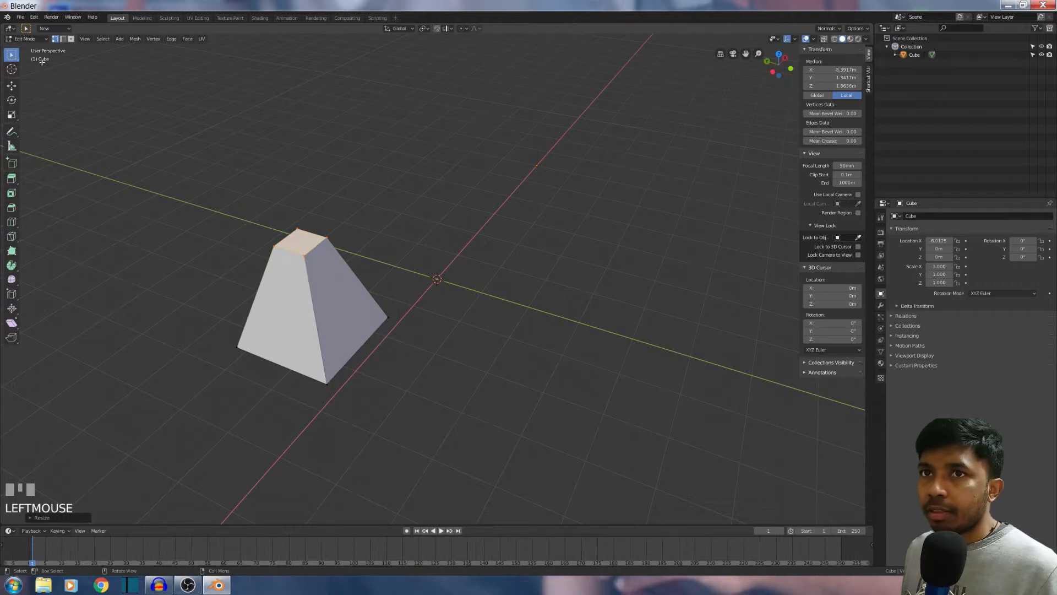
pyautogui.click(63, 40)
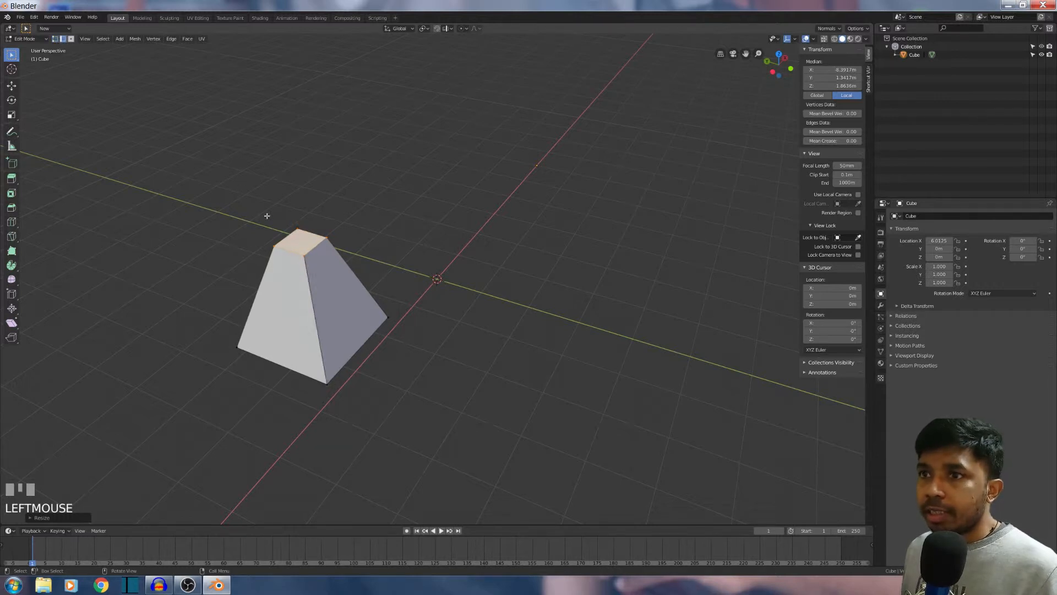
pyautogui.click(312, 234)
pyautogui.moveTo(321, 232); pyautogui.dragTo(161, 161, button='middle')
pyautogui.click(11, 86)
pyautogui.moveTo(375, 174); pyautogui.dragTo(542, 181)
# In vertex select mode, pull one vertex of the top face outward to about local X -8.71 m and Y 2.88 m.
pyautogui.moveTo(542, 181); pyautogui.dragTo(388, 160, button='middle')
pyautogui.click(54, 39)
pyautogui.click(488, 172)
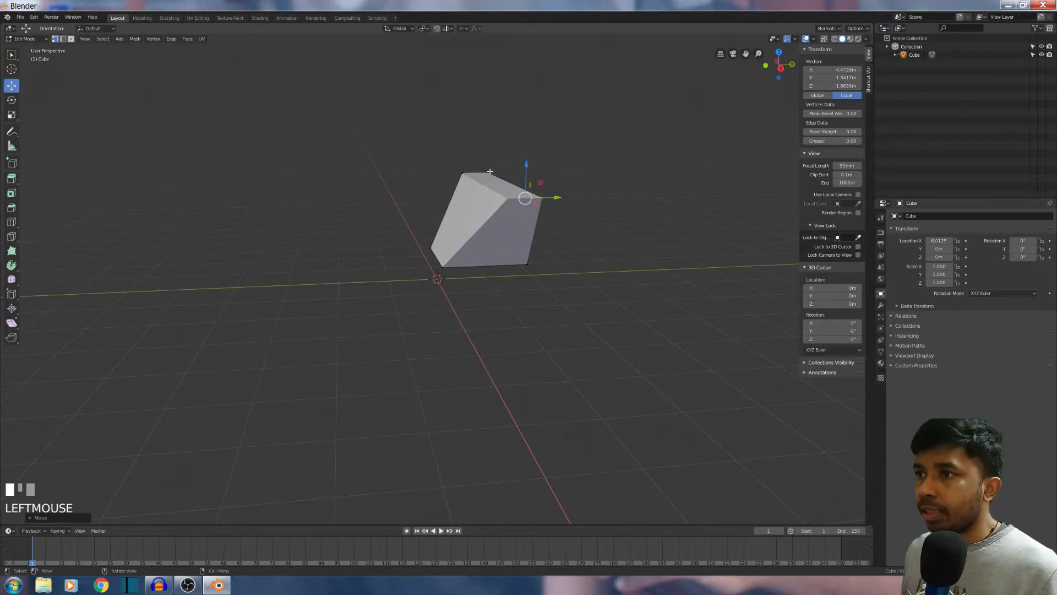
pyautogui.moveTo(488, 172); pyautogui.dragTo(599, 175, button='middle')
pyautogui.moveTo(599, 175); pyautogui.dragTo(661, 208)
pyautogui.moveTo(661, 209); pyautogui.dragTo(490, 240, button='middle')
# Switch the viewport repeatedly between perspective and orthographic projection to compare how the mesh and grid are displayed.
pyautogui.scroll(-3, 541, 188)
pyautogui.scroll(2, 490, 240)
pyautogui.scroll(-1, 491, 240)
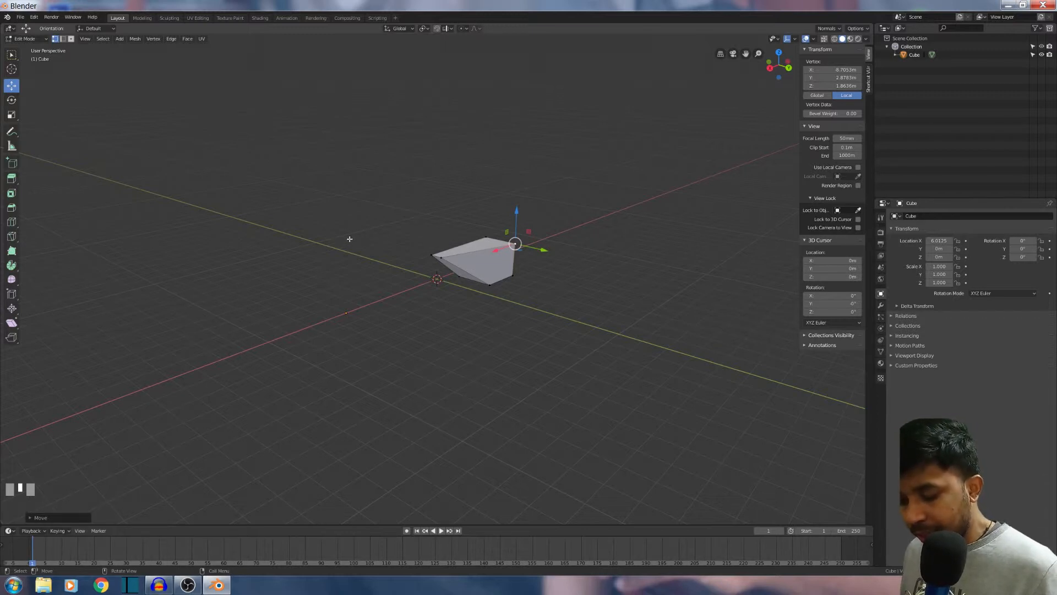
pyautogui.press('KP_5')
pyautogui.moveTo(364, 265); pyautogui.dragTo(401, 266, button='middle')
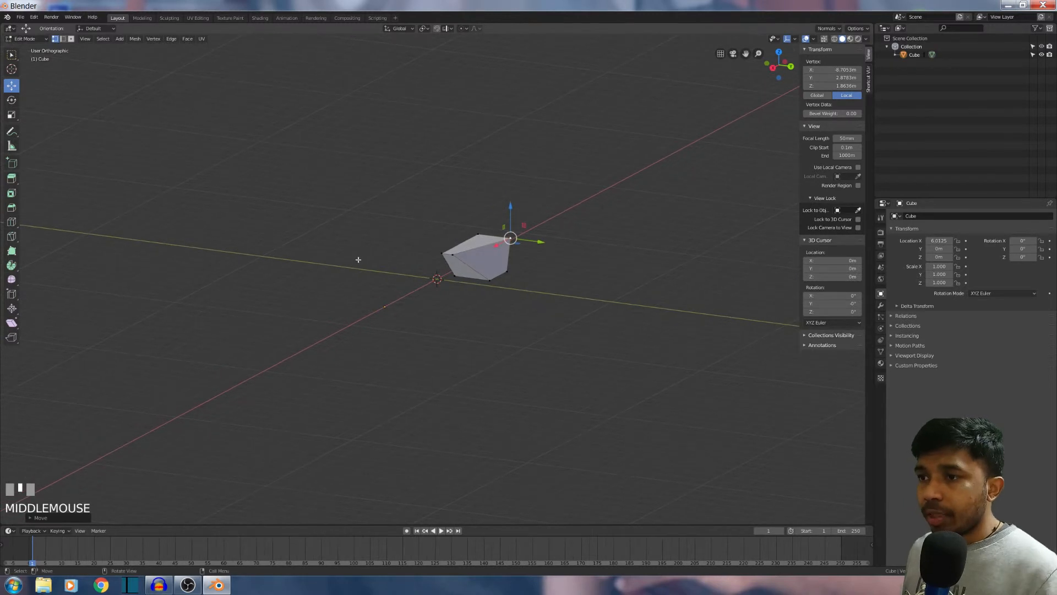
pyautogui.scroll(-4, 355, 259)
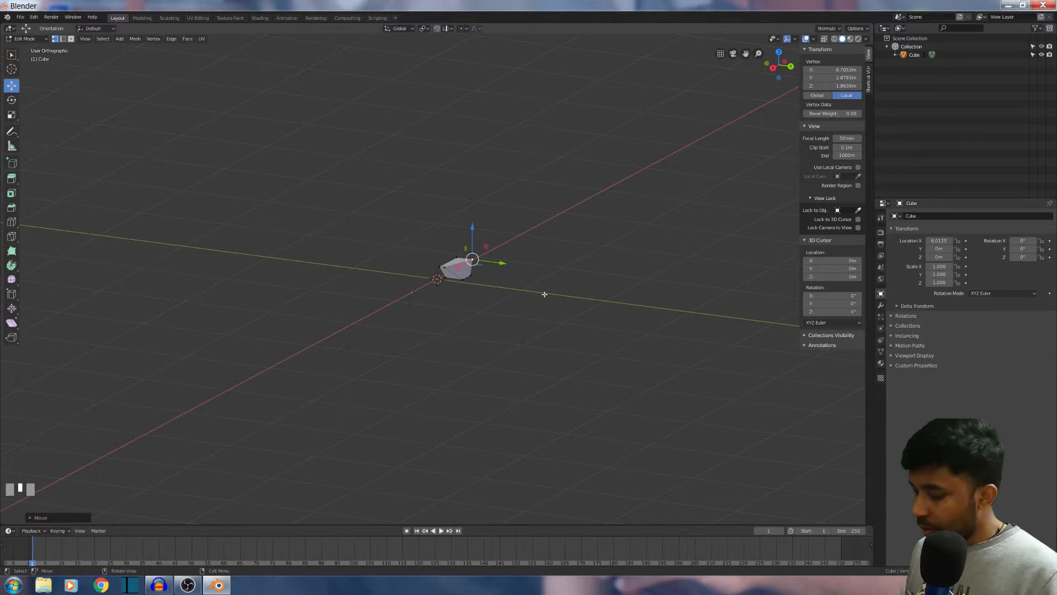
pyautogui.press('KP_5')
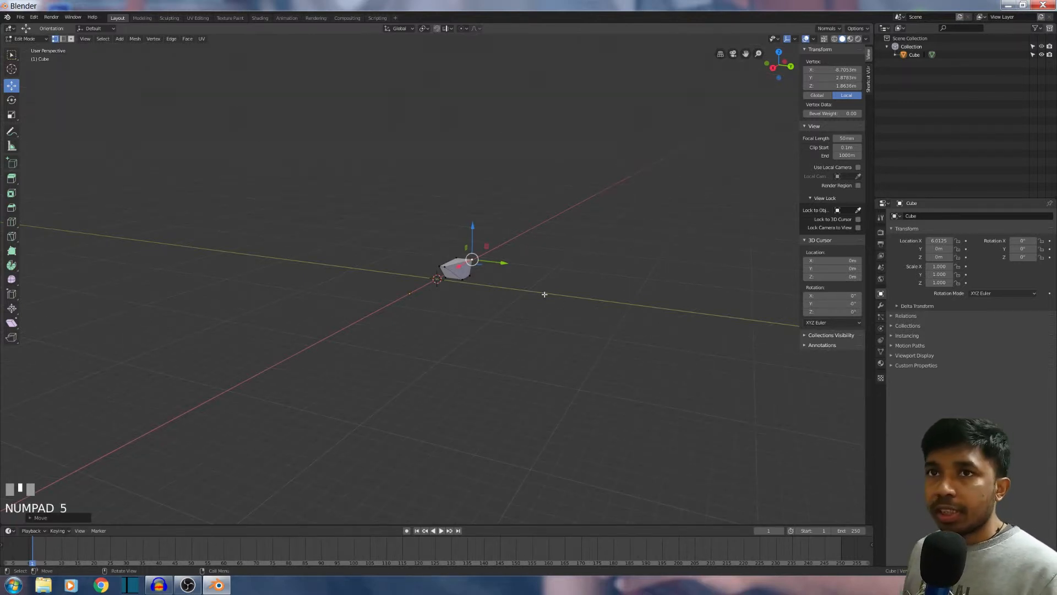
pyautogui.press('KP_5')
pyautogui.moveTo(461, 281); pyautogui.dragTo(529, 248, button='middle')
pyautogui.scroll(-1, 575, 265)
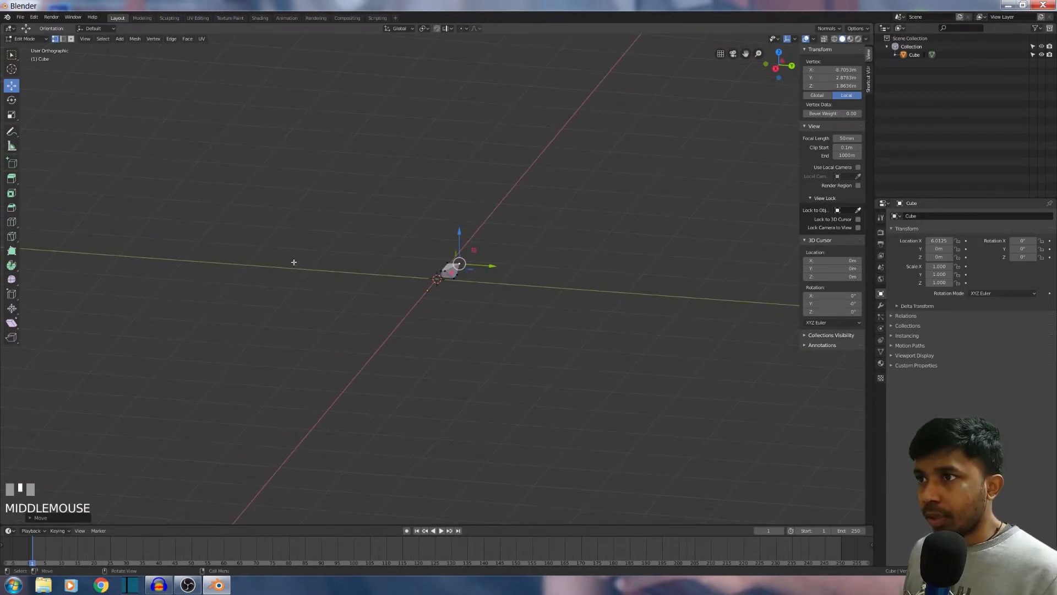
pyautogui.press('KP_5')
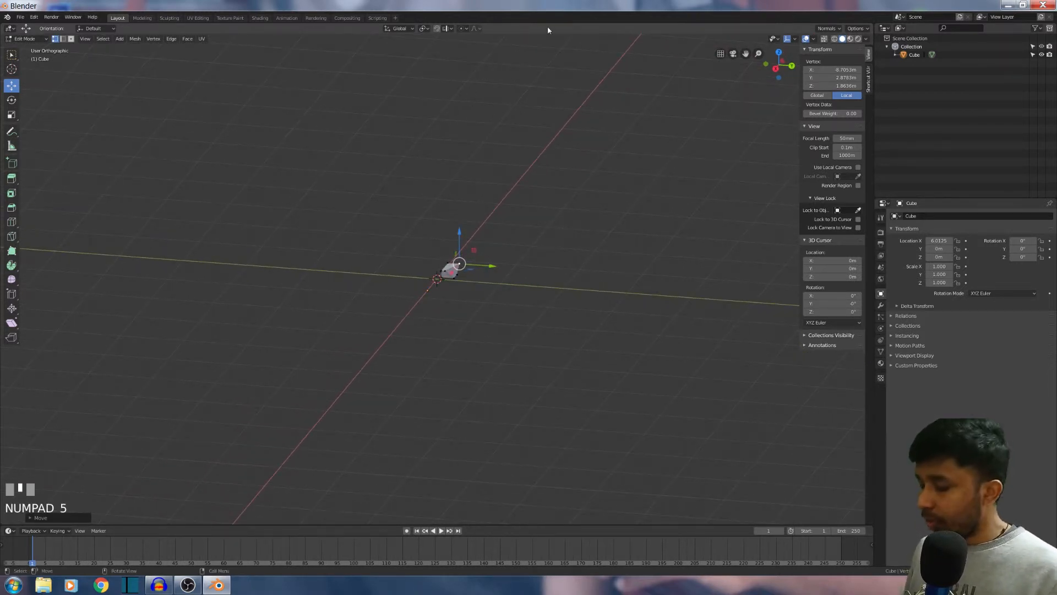
pyautogui.press('KP_5')
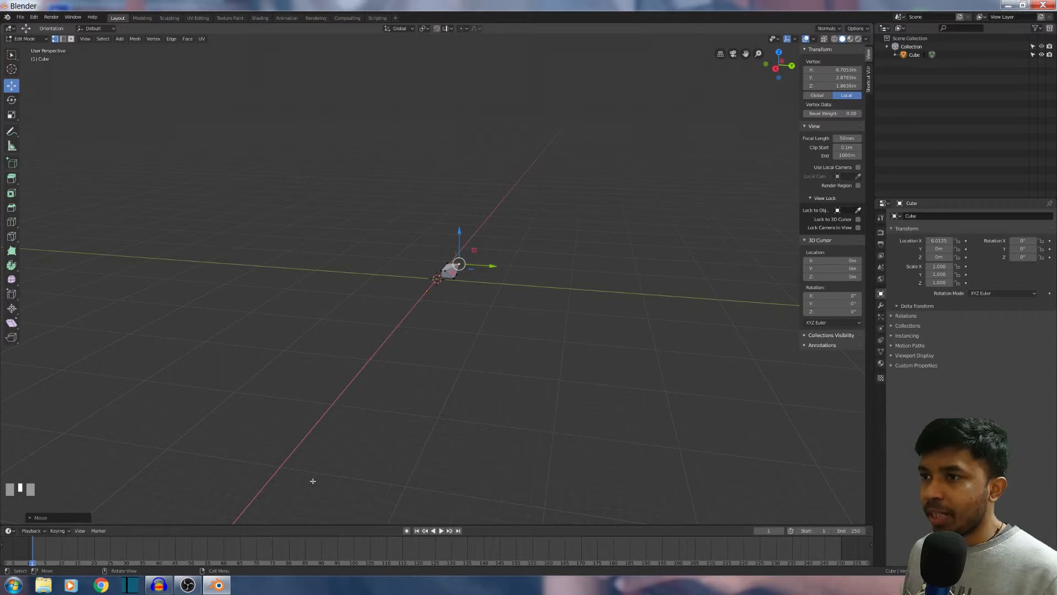
# Examine the mesh in perspective from several angles and distances, briefly comparing it with the orthographic projection.
pyautogui.moveTo(319, 456)
pyautogui.mouseDown(button='middle')
pyautogui.moveTo(338, 462)
pyautogui.moveTo(322, 456)
pyautogui.mouseUp(button='middle')
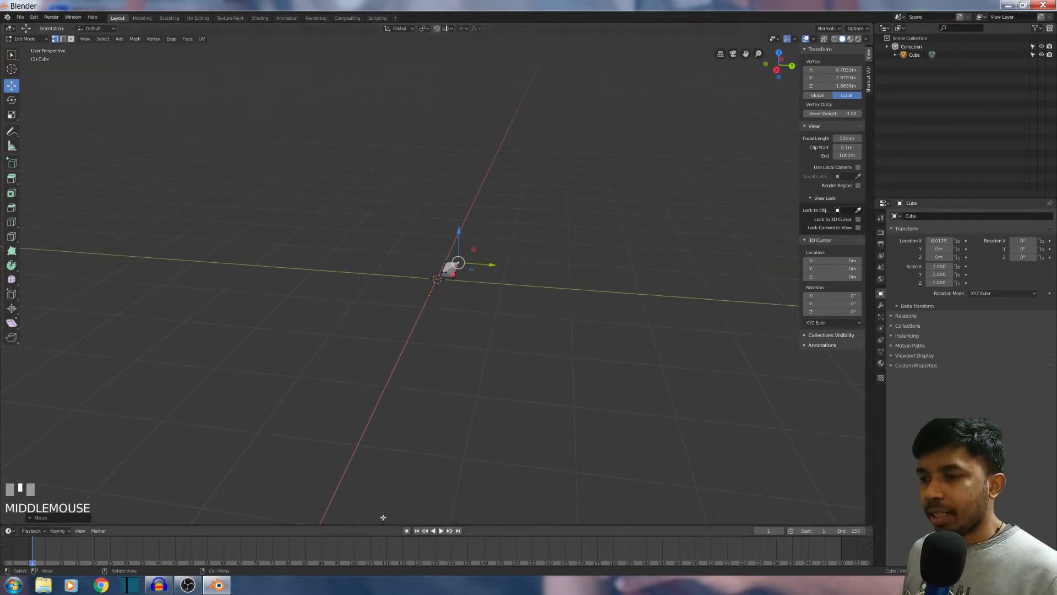
pyautogui.scroll(-1, 308, 287)
pyautogui.moveTo(307, 288); pyautogui.dragTo(372, 305, button='middle')
pyautogui.scroll(1, 371, 305)
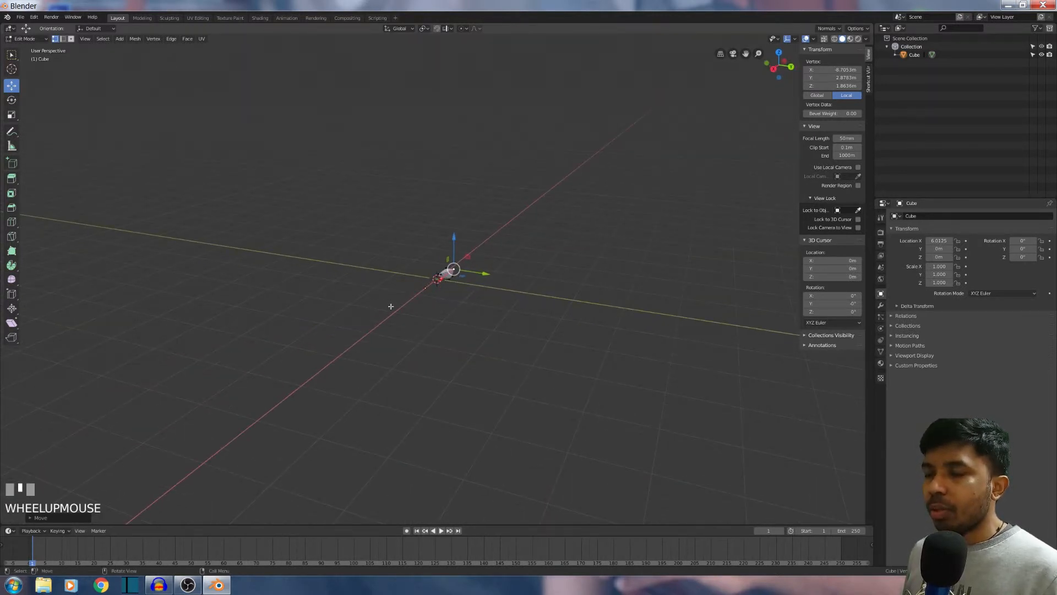
pyautogui.scroll(5, 435, 297)
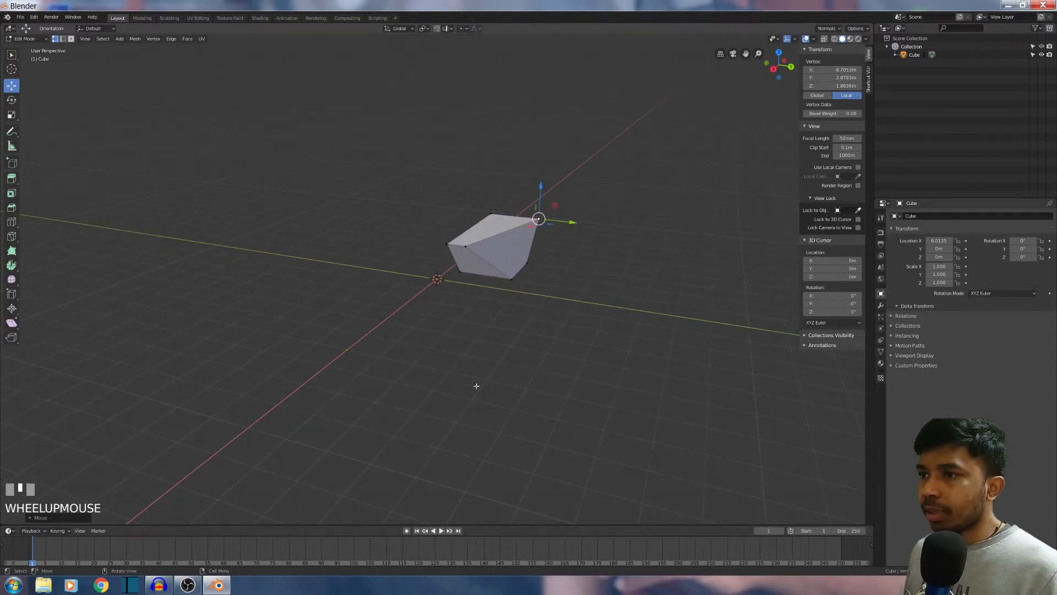
pyautogui.scroll(-4, 497, 365)
pyautogui.moveTo(498, 365); pyautogui.dragTo(472, 359, button='middle')
pyautogui.scroll(1, 472, 359)
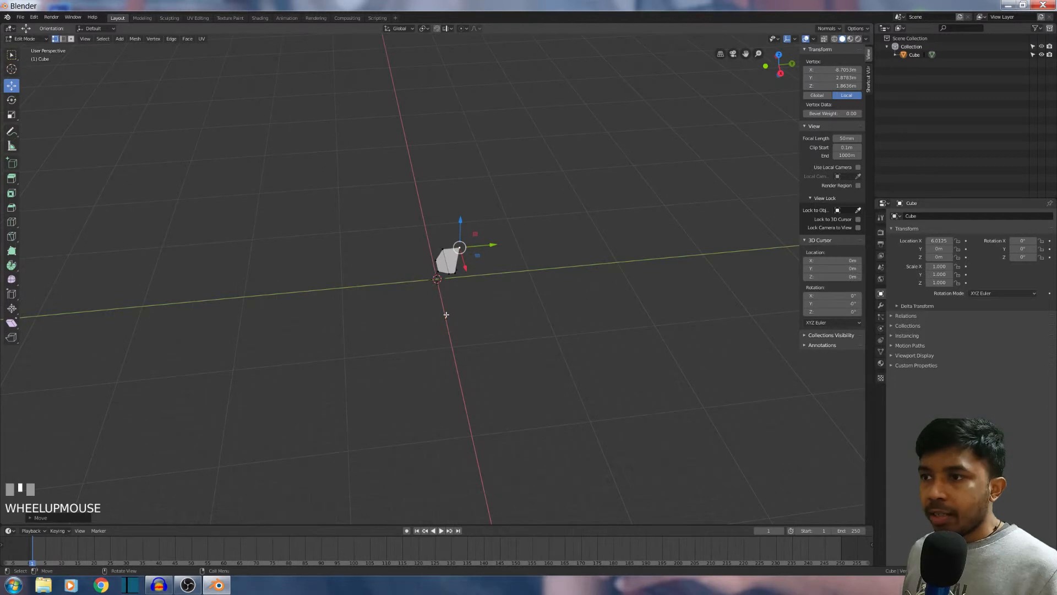
pyautogui.press('KP_5')
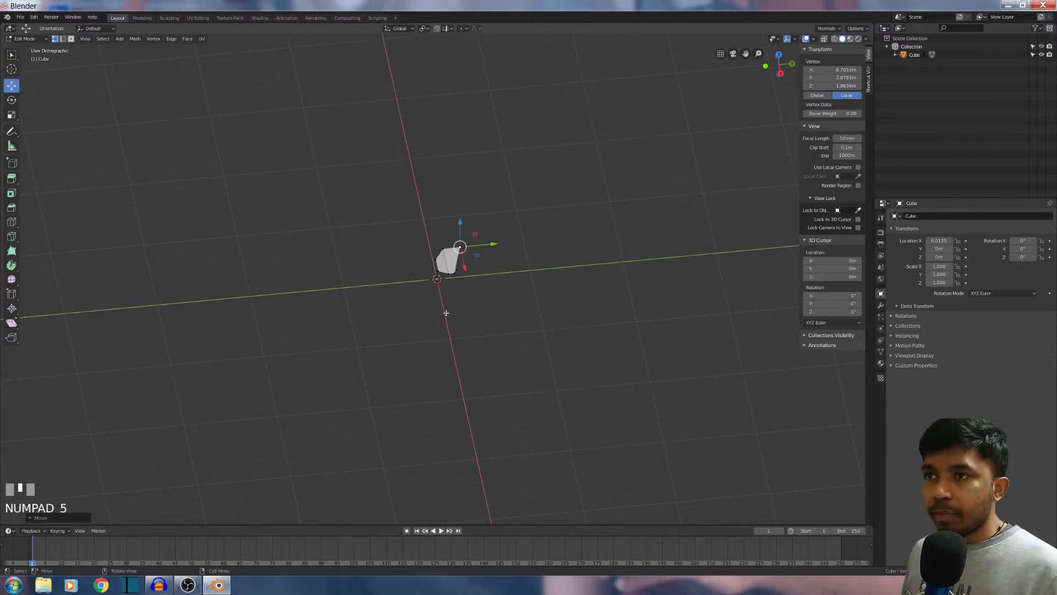
pyautogui.press('KP_5')
pyautogui.moveTo(444, 346); pyautogui.dragTo(448, 302, button='middle')
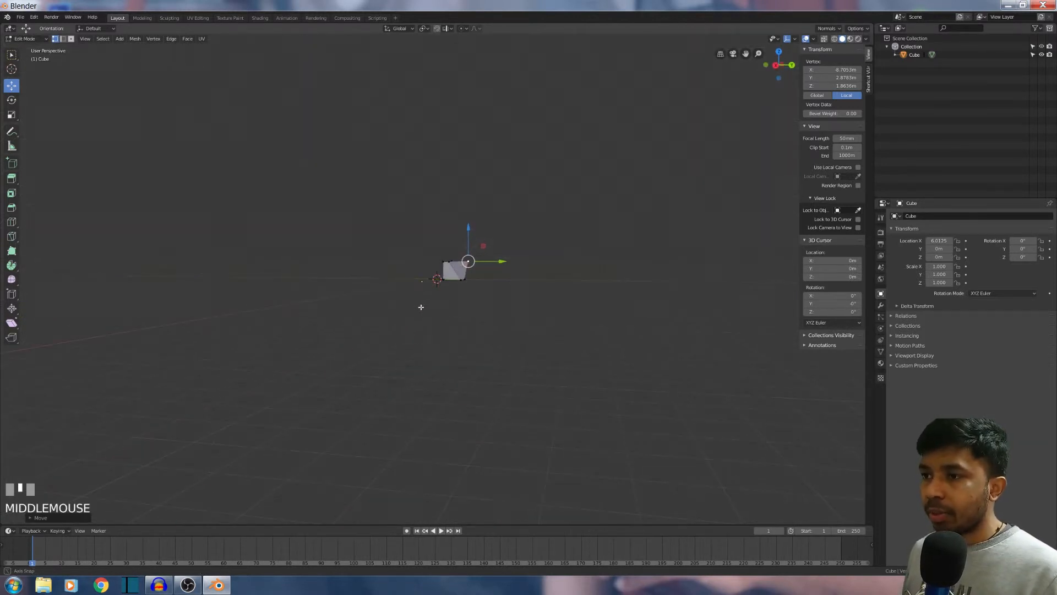
# Return to Object Mode and add a camera at the 3D cursor.
pyautogui.press('KP_0')
pyautogui.moveTo(531, 231); pyautogui.dragTo(468, 196, button='middle')
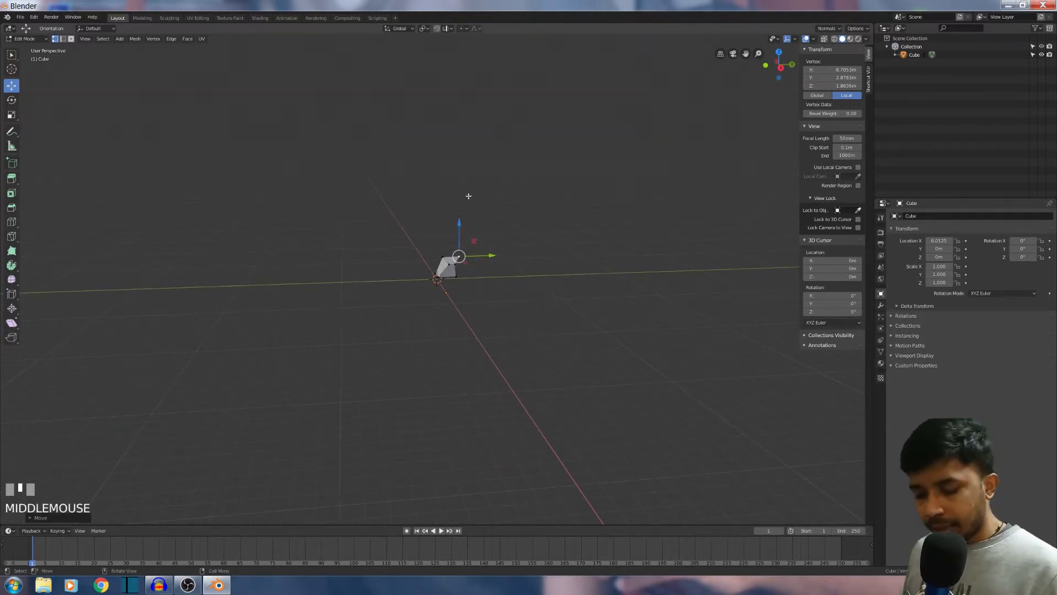
pyautogui.press('shift')
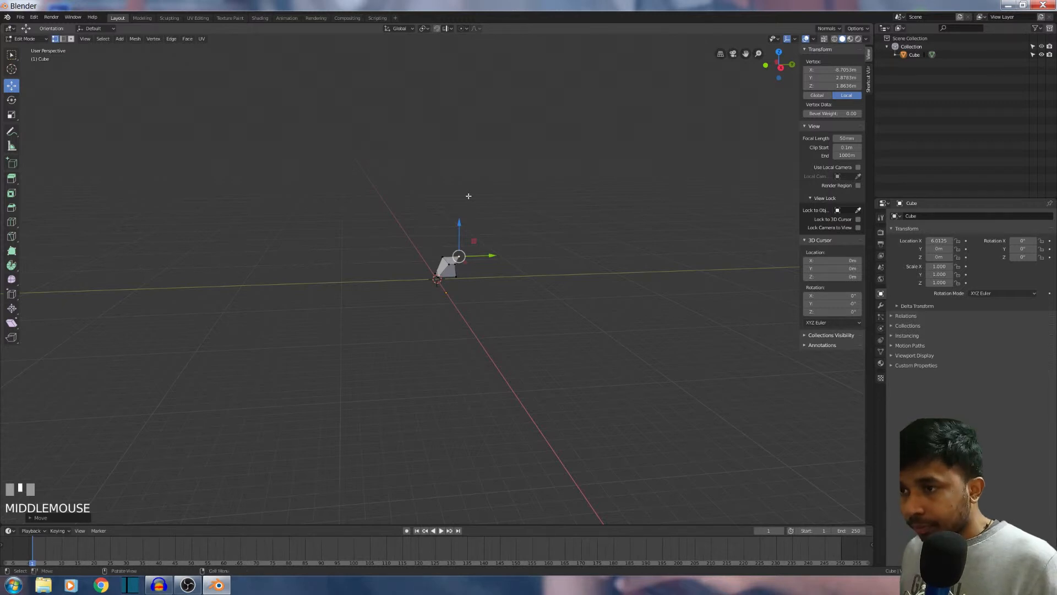
pyautogui.press('Tab')
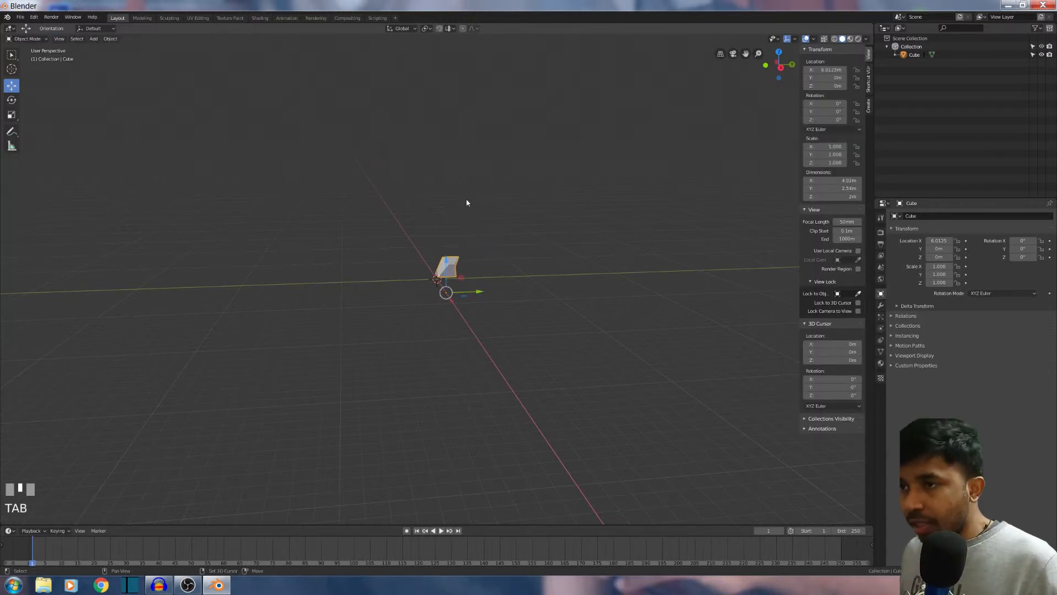
pyautogui.hotkey('shift', 'a')
pyautogui.click(452, 313)
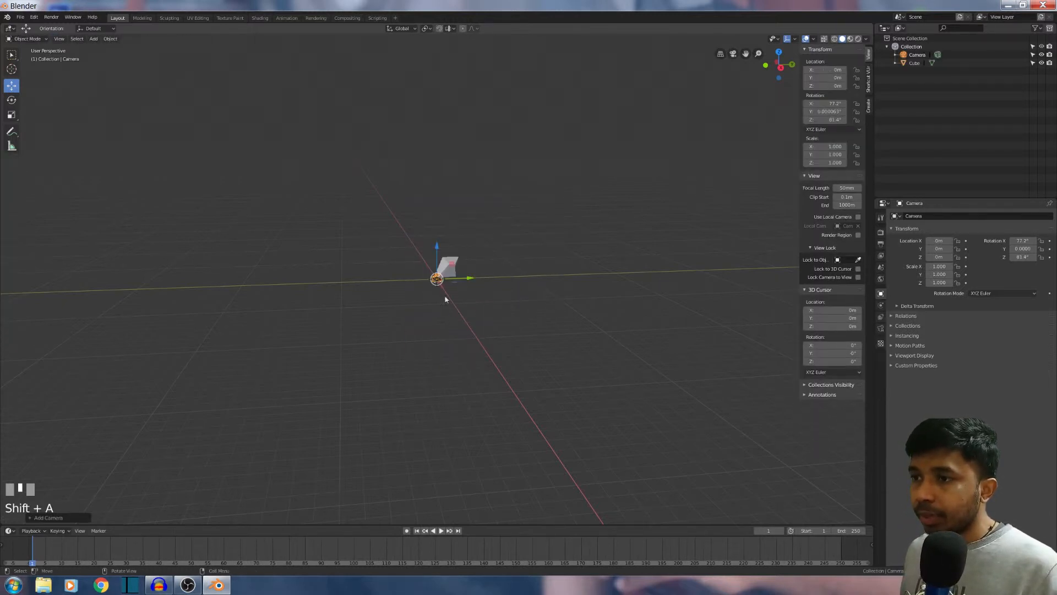
# In the front orthographic view, move the camera to about X 16.58 m and Z 5.35 m.
pyautogui.moveTo(436, 279); pyautogui.dragTo(460, 286, button='middle')
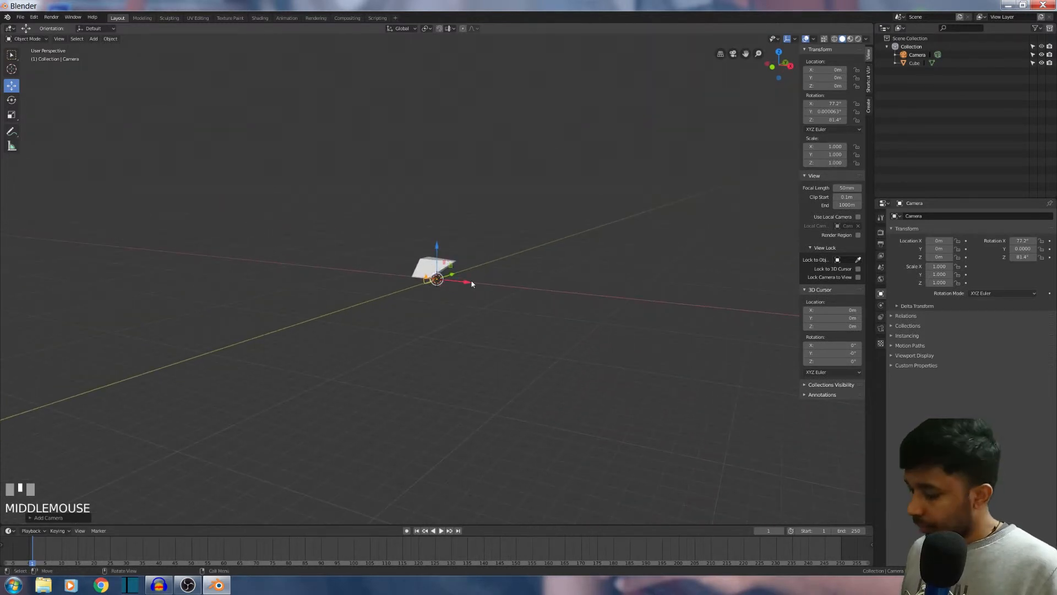
pyautogui.press('KP_3')
pyautogui.press('KP_3')
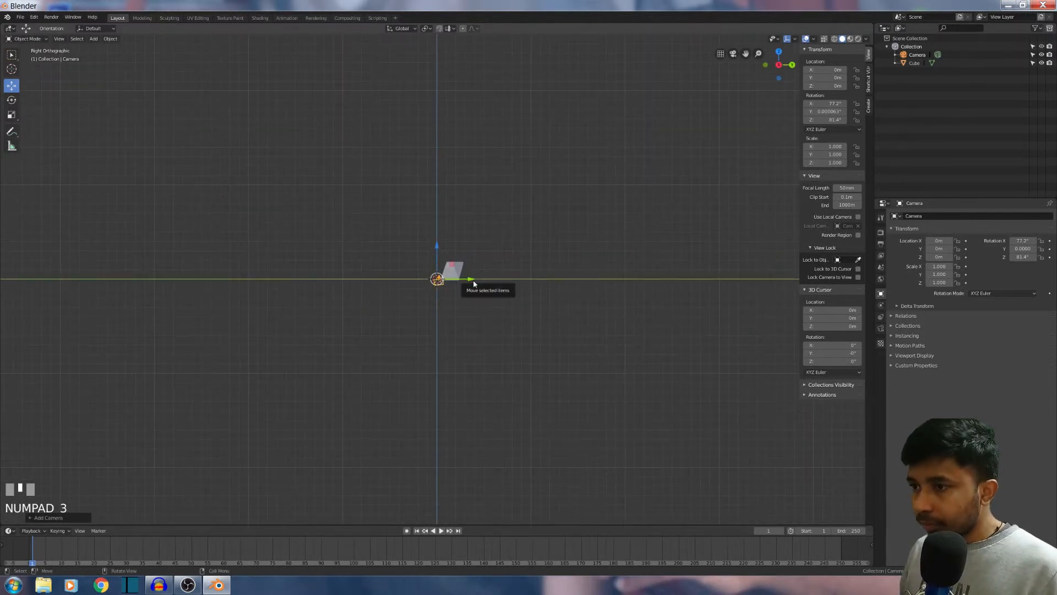
pyautogui.press('KP_1')
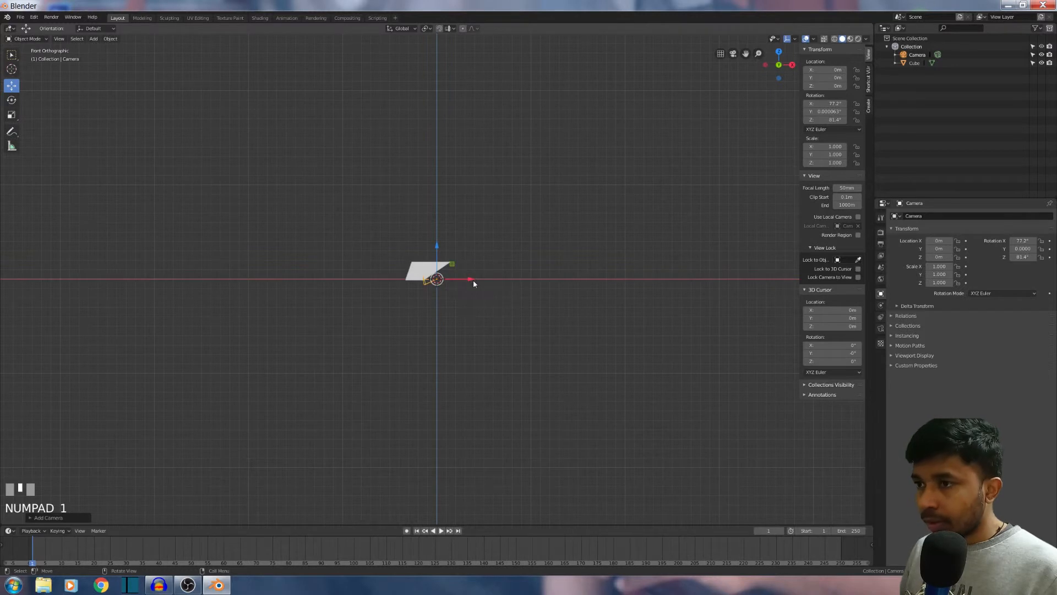
pyautogui.moveTo(471, 283); pyautogui.dragTo(592, 206)
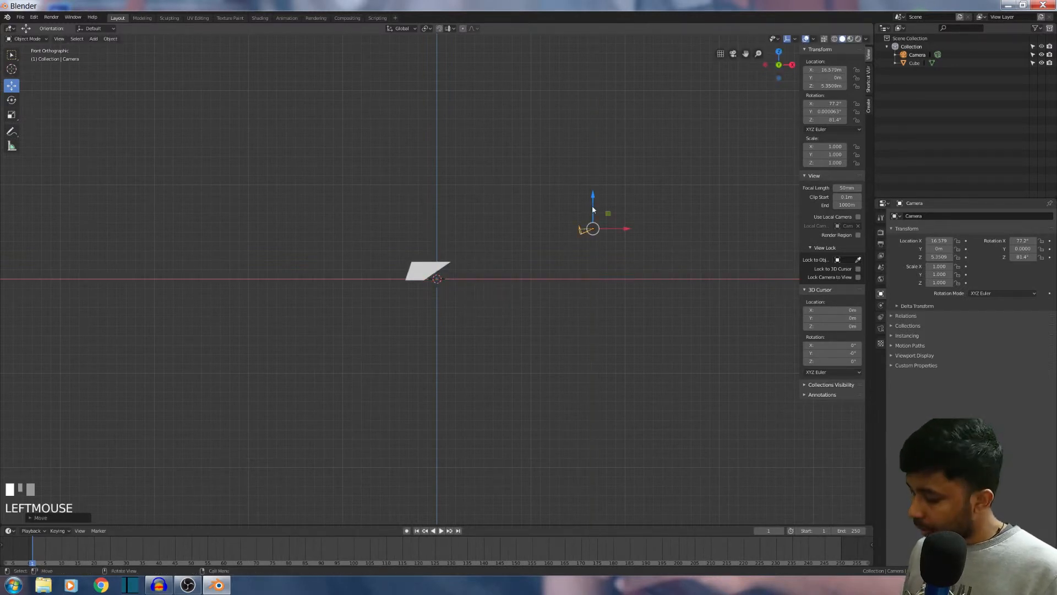
# View the scene through the camera and return to a free perspective view.
pyautogui.press('KP_0')
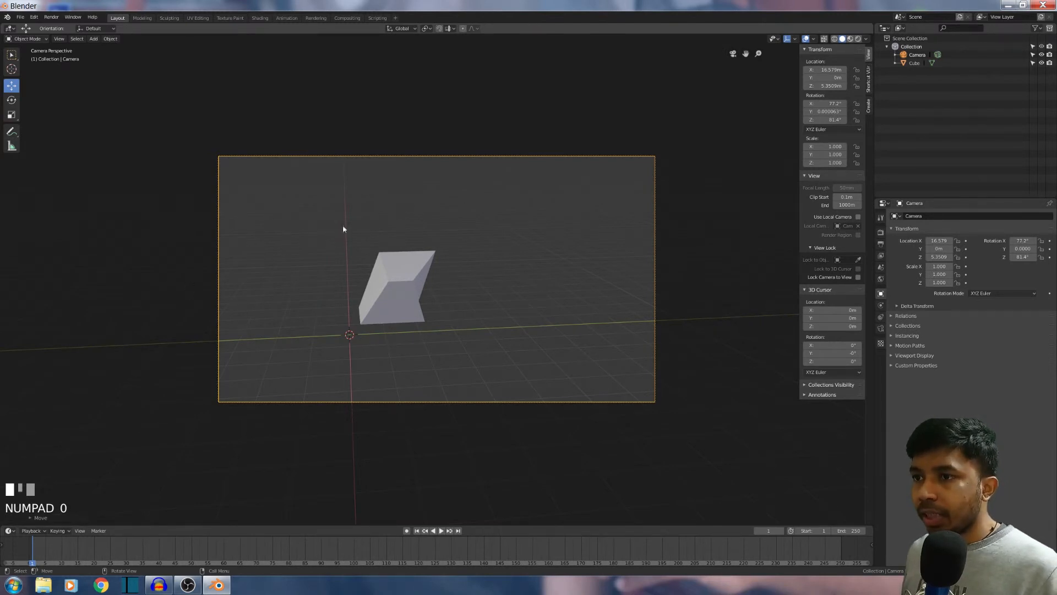
pyautogui.scroll(-3, 495, 332)
pyautogui.moveTo(491, 321); pyautogui.dragTo(503, 326, button='middle')
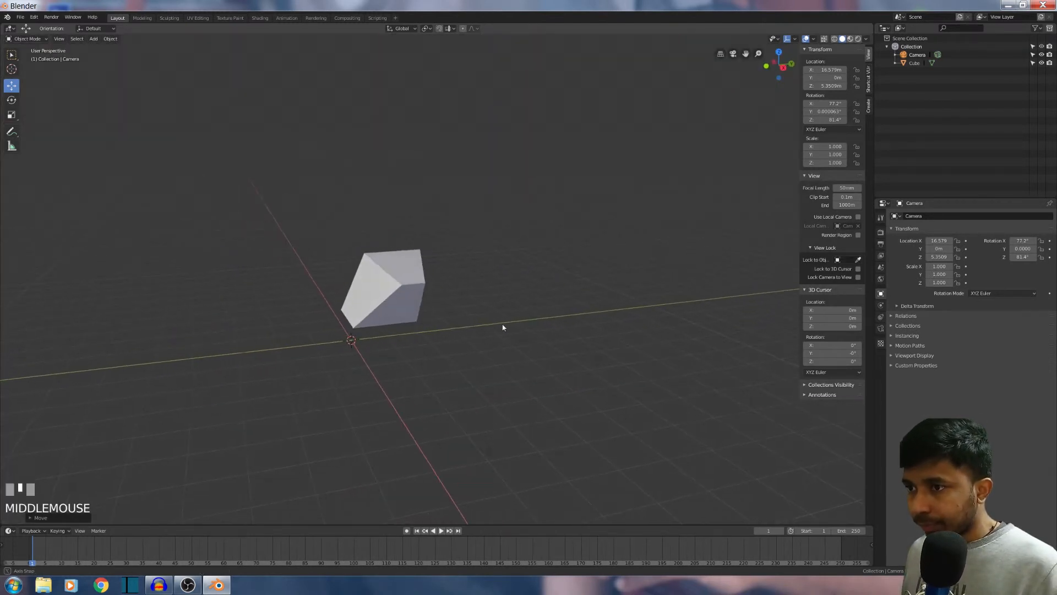
pyautogui.scroll(-2, 457, 311)
# Add a UV sphere at the 3D cursor.
pyautogui.click(415, 278)
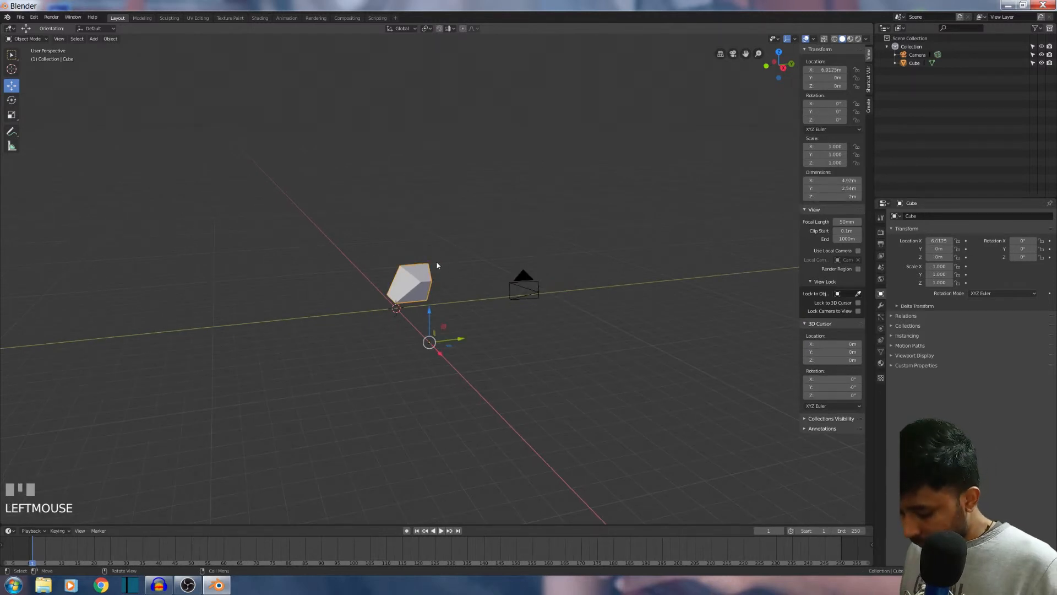
pyautogui.moveTo(379, 289); pyautogui.dragTo(428, 329, button='middle')
pyautogui.hotkey('shift', 'a')
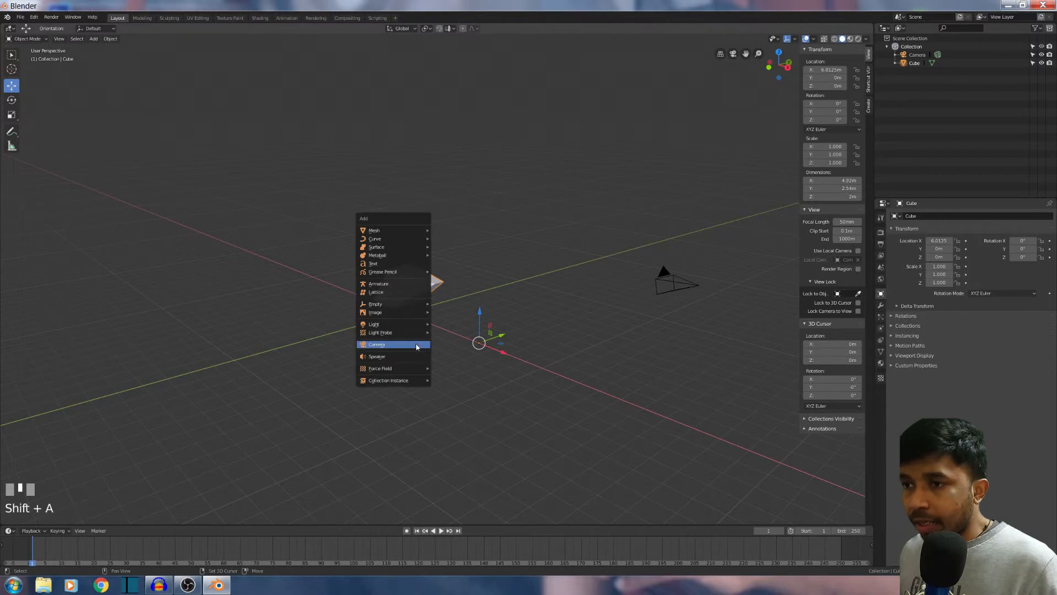
pyautogui.moveTo(389, 236)
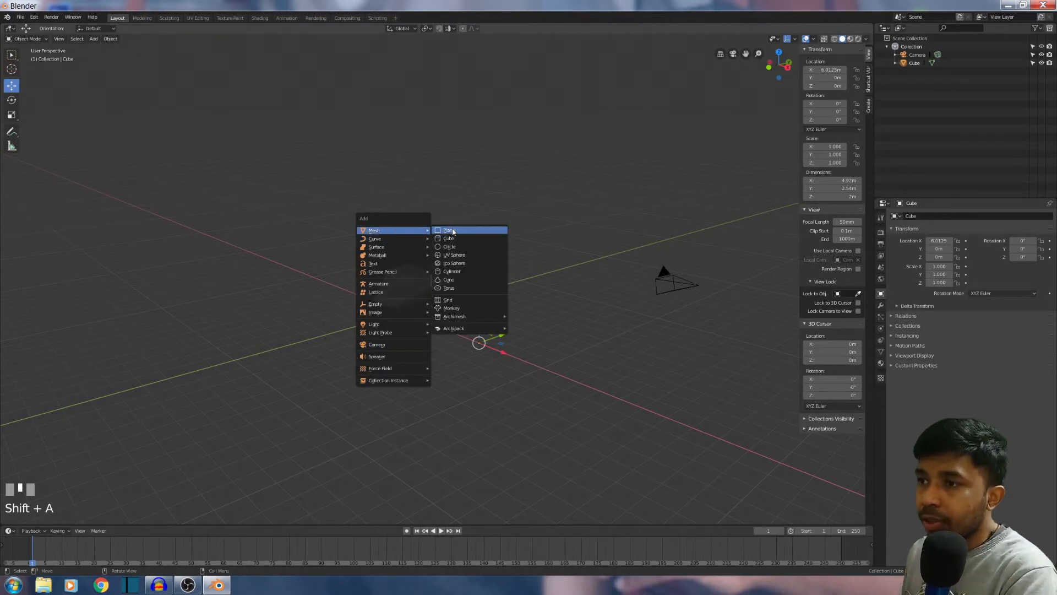
pyautogui.click(444, 255)
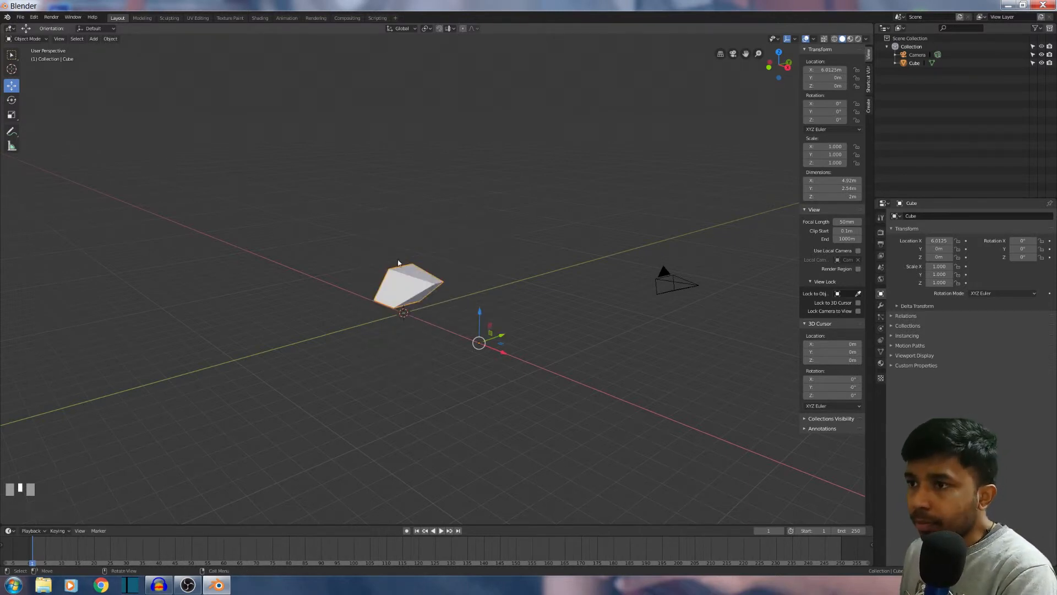
pyautogui.hotkey('shift', 'a')
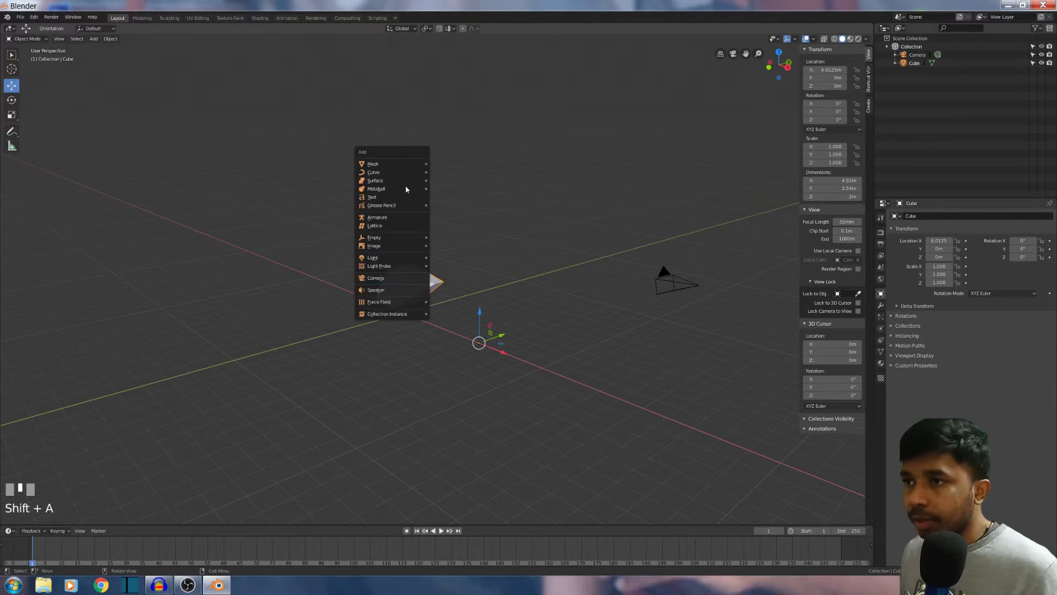
pyautogui.moveTo(400, 167)
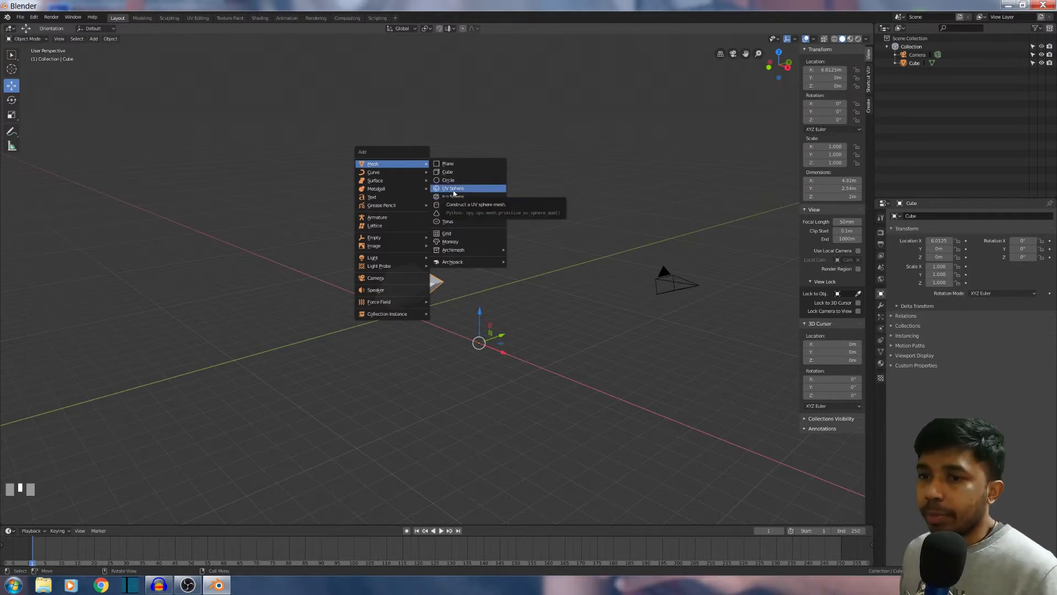
pyautogui.click(455, 188)
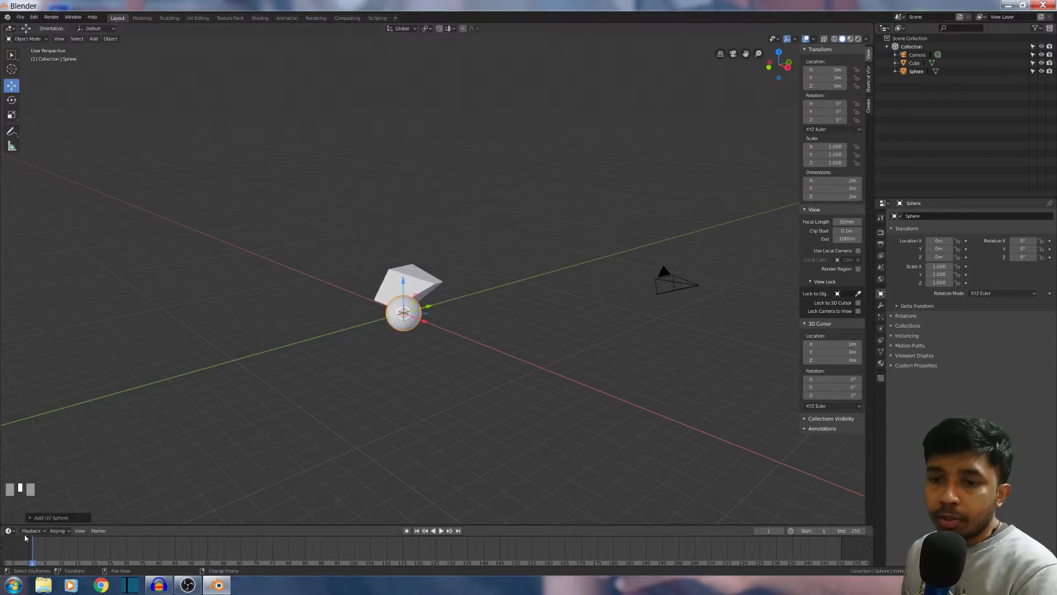
# Reduce the UV sphere to 3 segments and 3 rings in its creation settings.
pyautogui.click(31, 518)
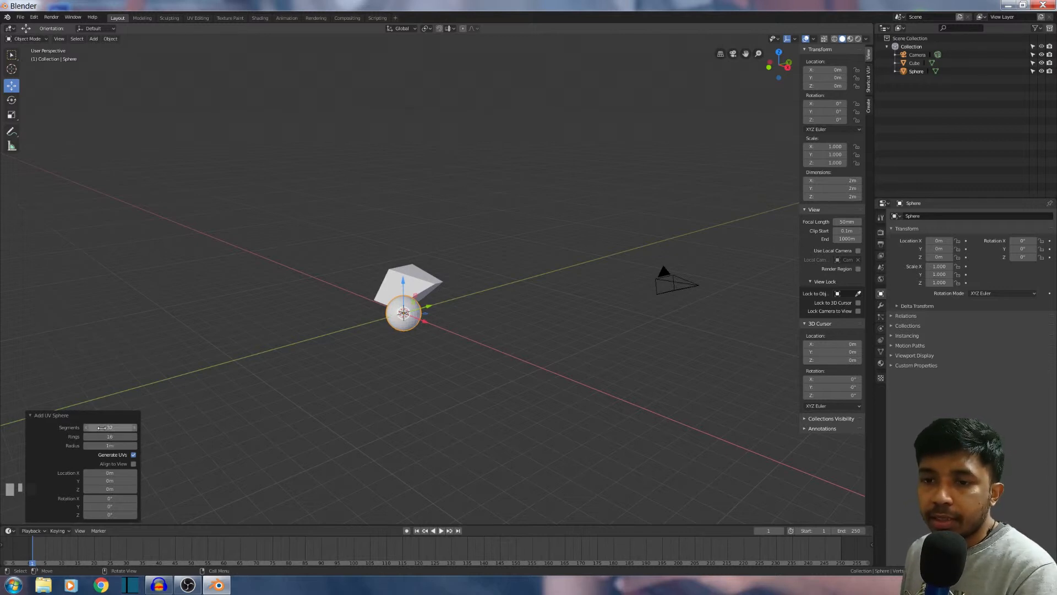
pyautogui.scroll(5, 396, 336)
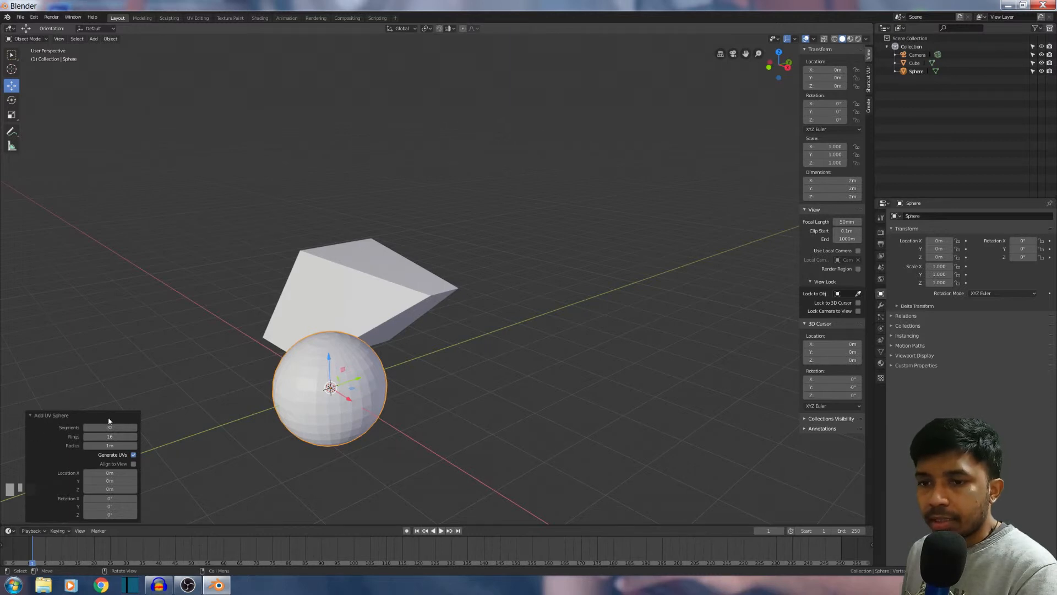
pyautogui.moveTo(110, 428); pyautogui.dragTo(84, 434)
pyautogui.moveTo(147, 445); pyautogui.dragTo(114, 448)
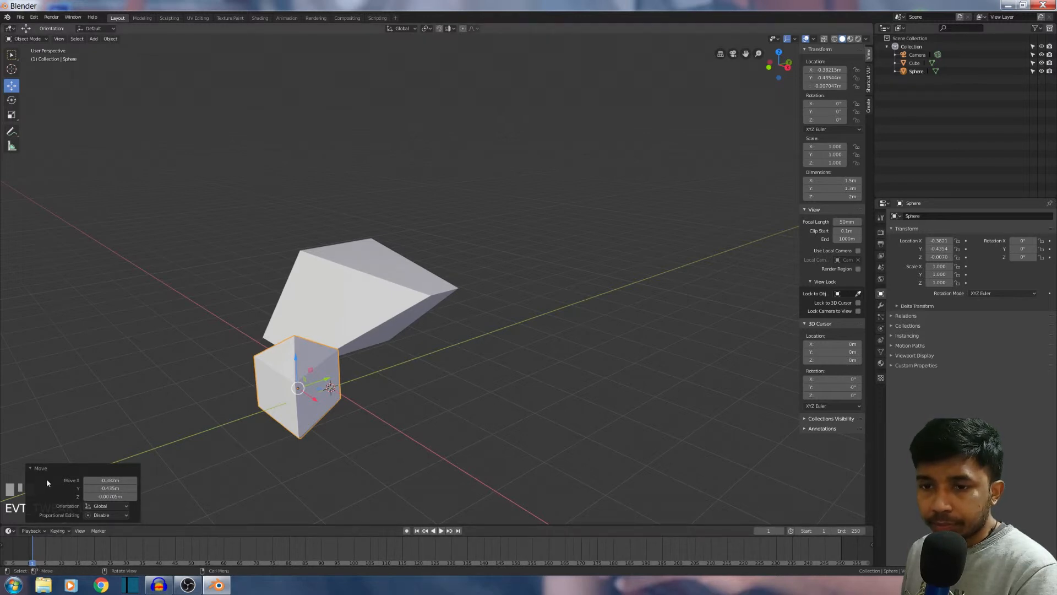
# Move the low-poly sphere about 0.21 m along Y and undo back to before the sphere was added.
pyautogui.click(32, 468)
pyautogui.click(32, 517)
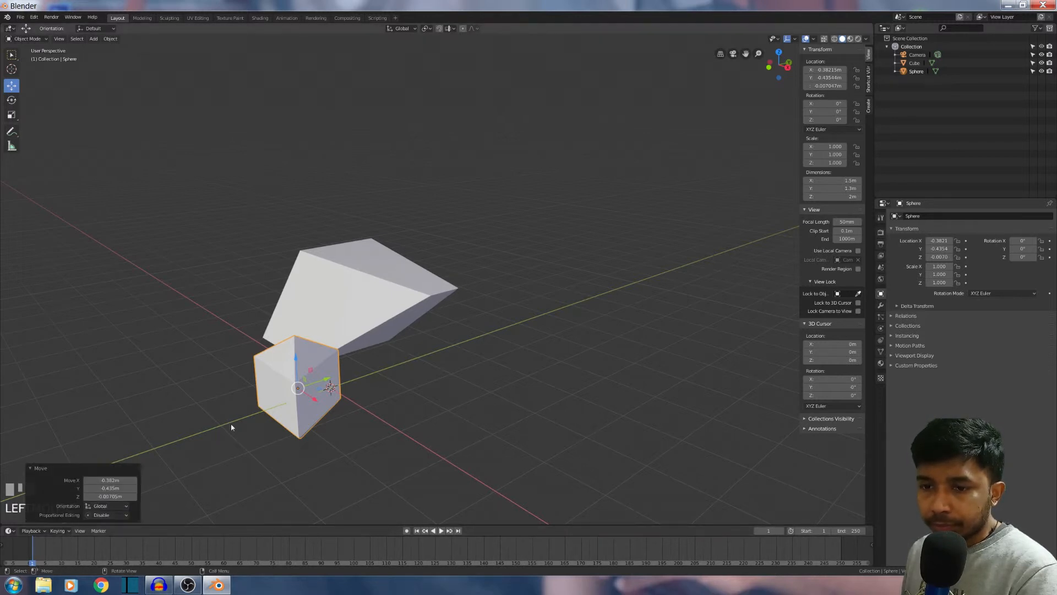
pyautogui.moveTo(325, 379); pyautogui.dragTo(336, 376)
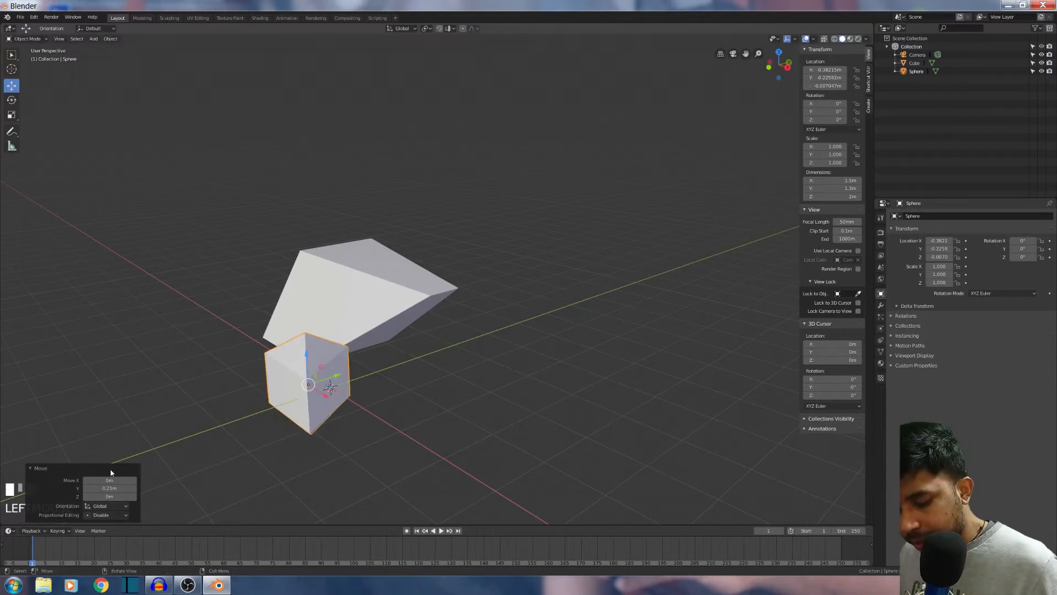
pyautogui.hotkey('ctrl', 'z')
pyautogui.hotkey('ctrl', 'z')
pyautogui.hotkey('ctrl', 'z')
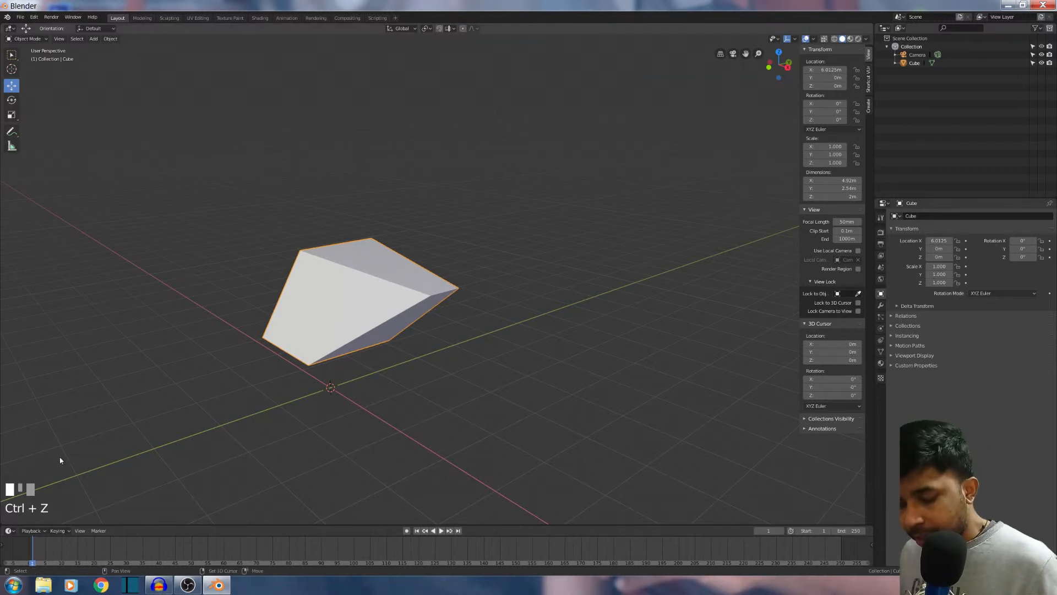
# Add a UV sphere at the 3D cursor again with 4 segments and 5 rings.
pyautogui.hotkey('shift', 'a')
pyautogui.moveTo(55, 415)
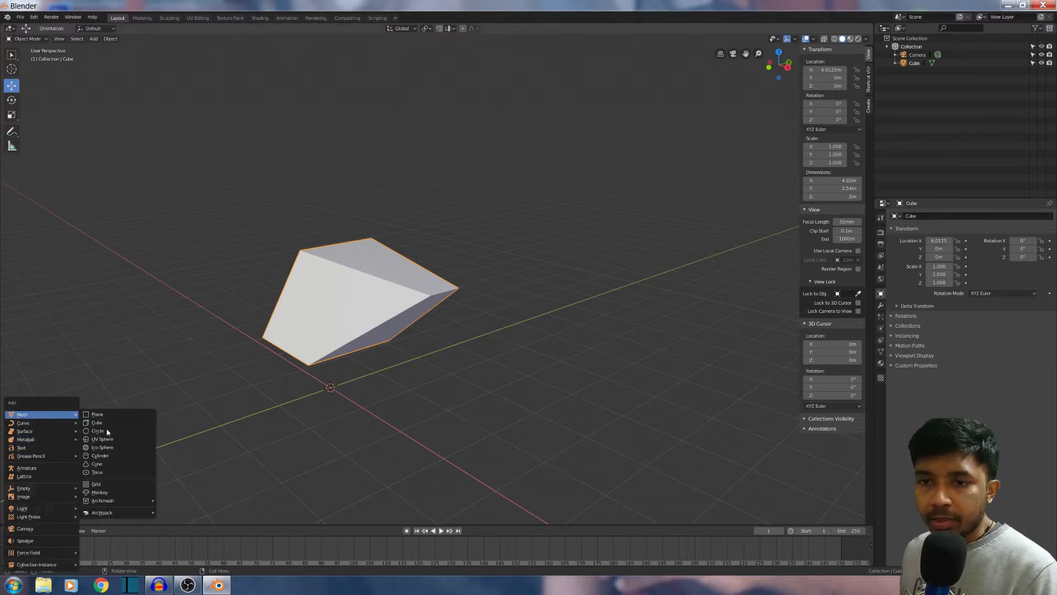
pyautogui.click(112, 441)
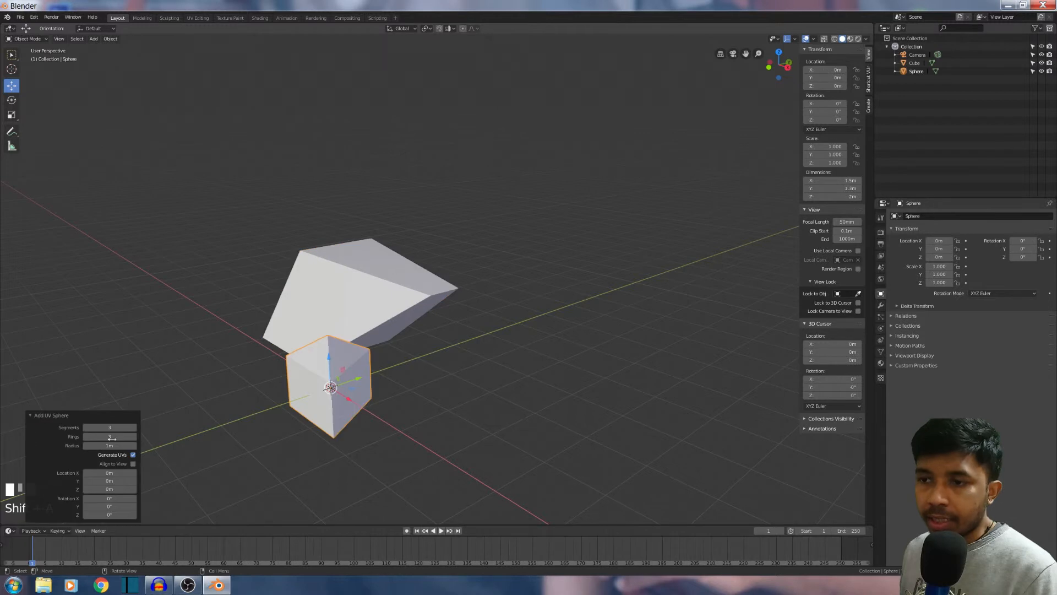
pyautogui.scroll(-2, 291, 396)
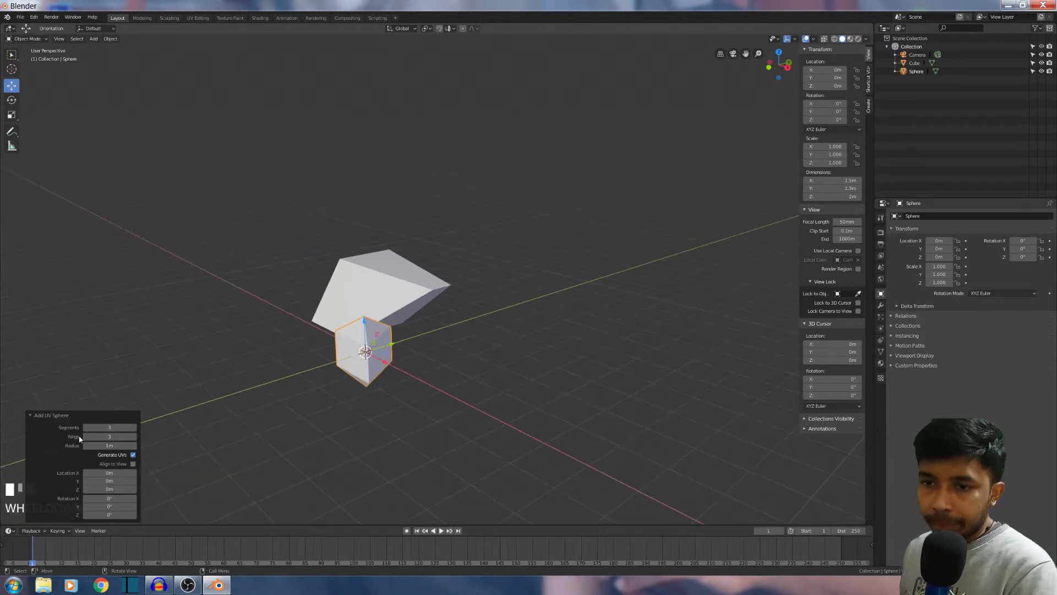
pyautogui.moveTo(111, 428); pyautogui.dragTo(120, 429)
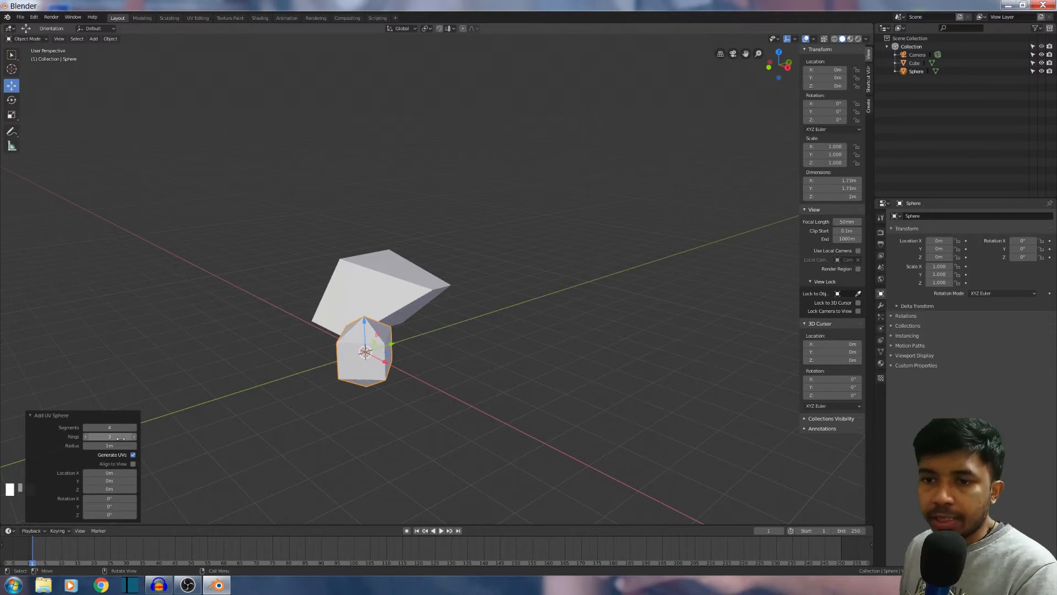
pyautogui.moveTo(121, 437); pyautogui.dragTo(144, 437)
# Enlarge the UV sphere to a radius of about 1.94 m and check its shape.
pyautogui.moveTo(263, 421); pyautogui.dragTo(299, 354, button='middle')
pyautogui.scroll(5, 319, 349)
pyautogui.scroll(-3, 341, 347)
pyautogui.moveTo(110, 445); pyautogui.dragTo(157, 435)
pyautogui.scroll(-1, 57, 441)
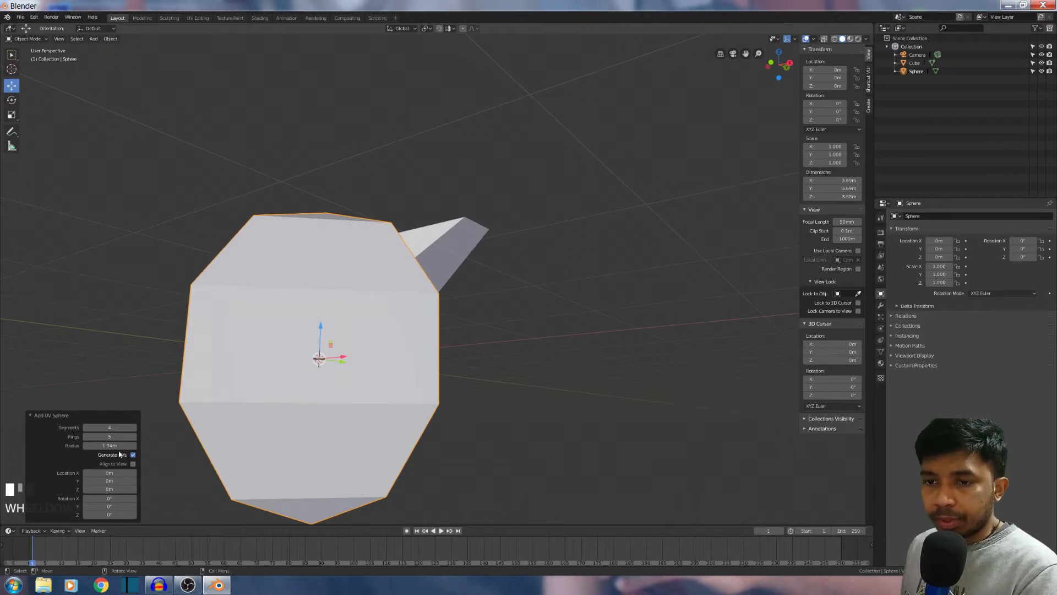
pyautogui.moveTo(238, 367); pyautogui.dragTo(160, 431, button='middle')
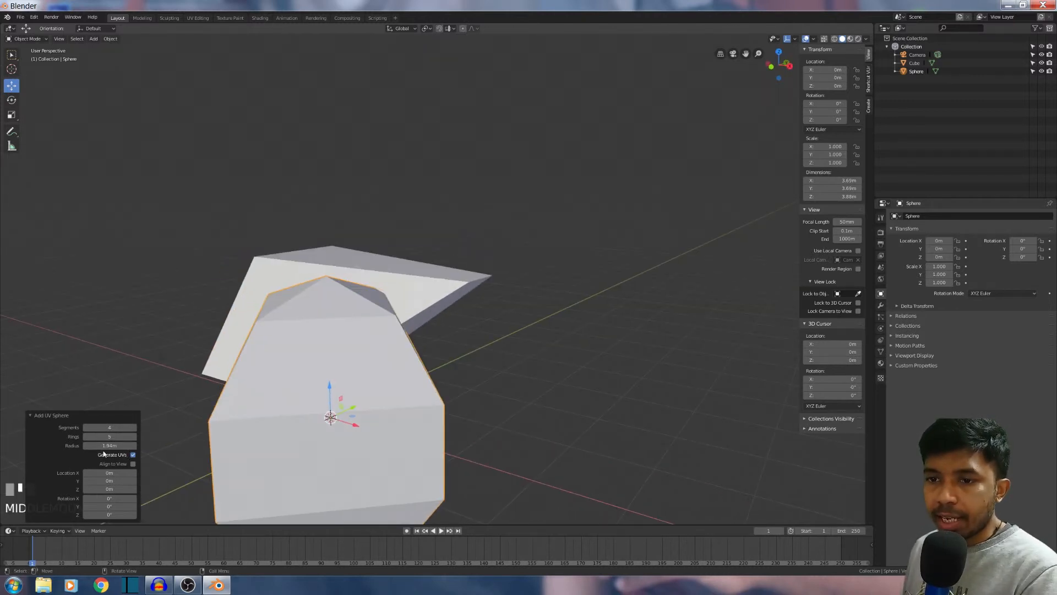
pyautogui.scroll(-2, 174, 426)
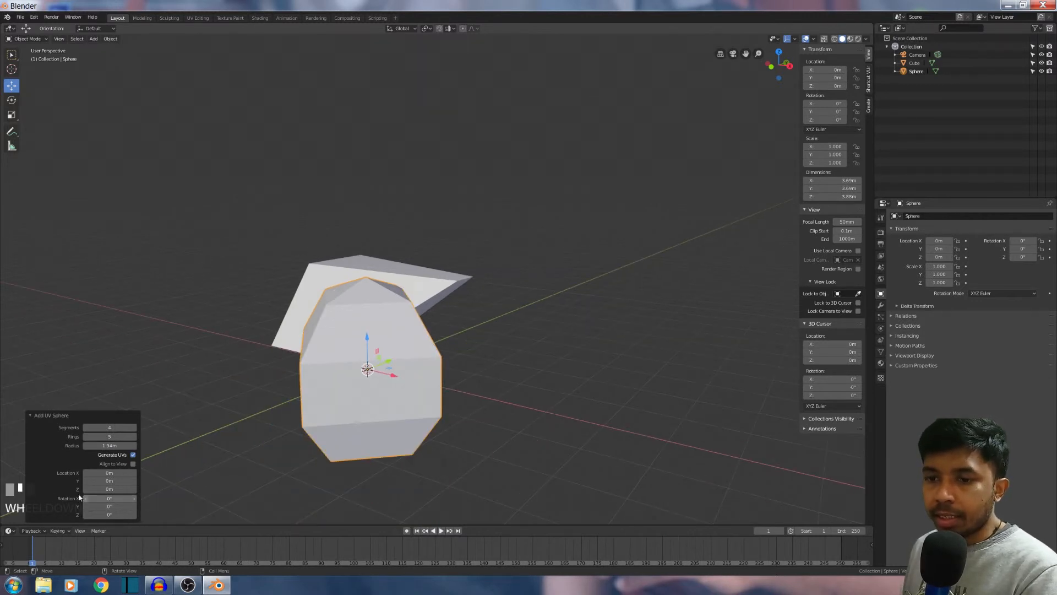
# Move the sphere about 1.56 m along X, deselect it and try to reopen its creation settings.
pyautogui.moveTo(385, 379); pyautogui.dragTo(448, 381)
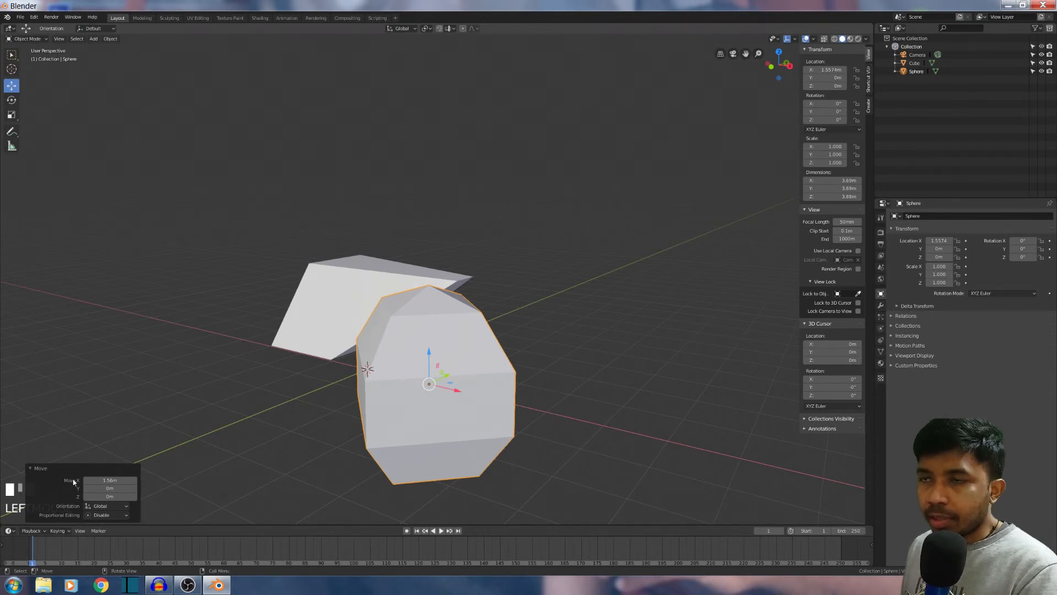
pyautogui.press('F6')
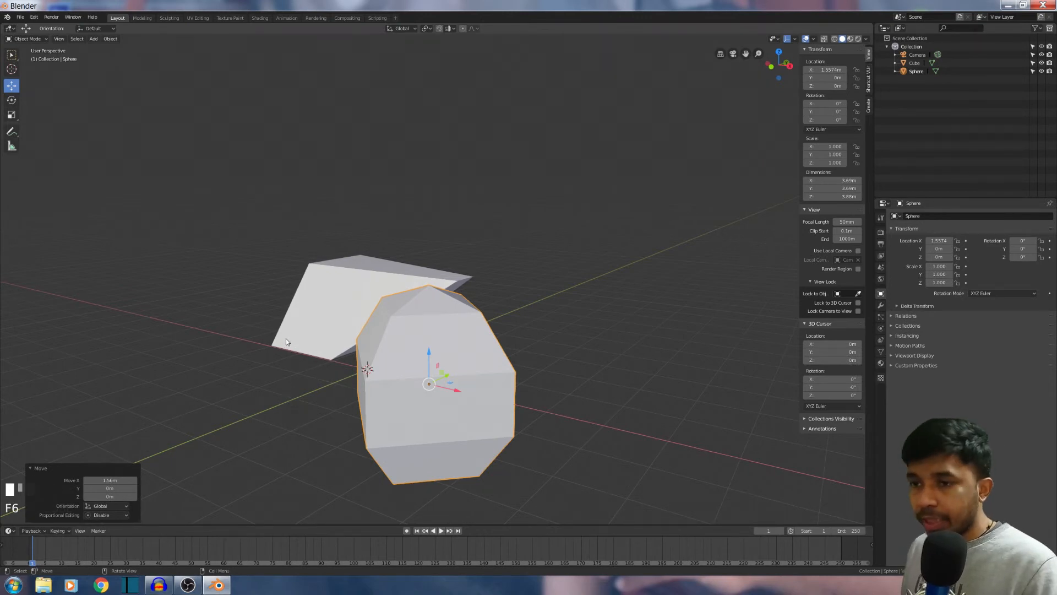
pyautogui.click(179, 307)
pyautogui.press('F6')
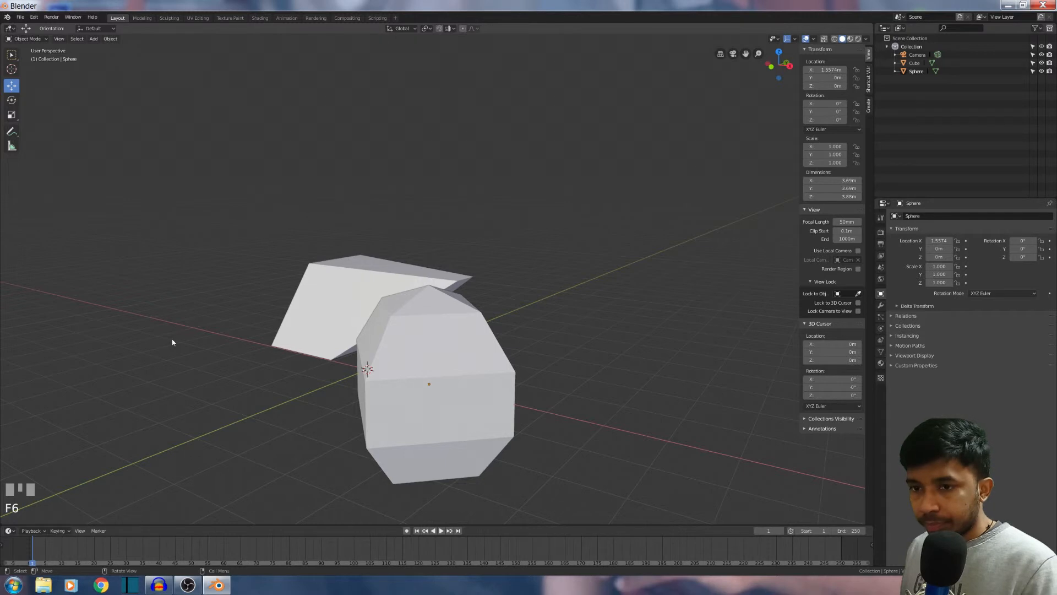
pyautogui.scroll(-1, 263, 359)
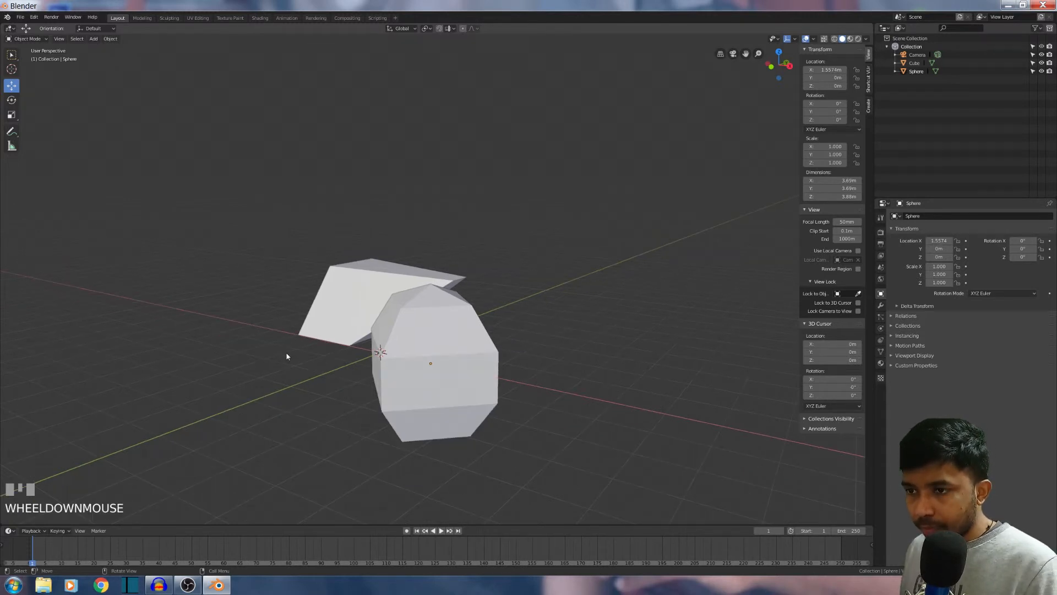
pyautogui.click(286, 355)
pyautogui.press('F6')
pyautogui.scroll(-2, 176, 376)
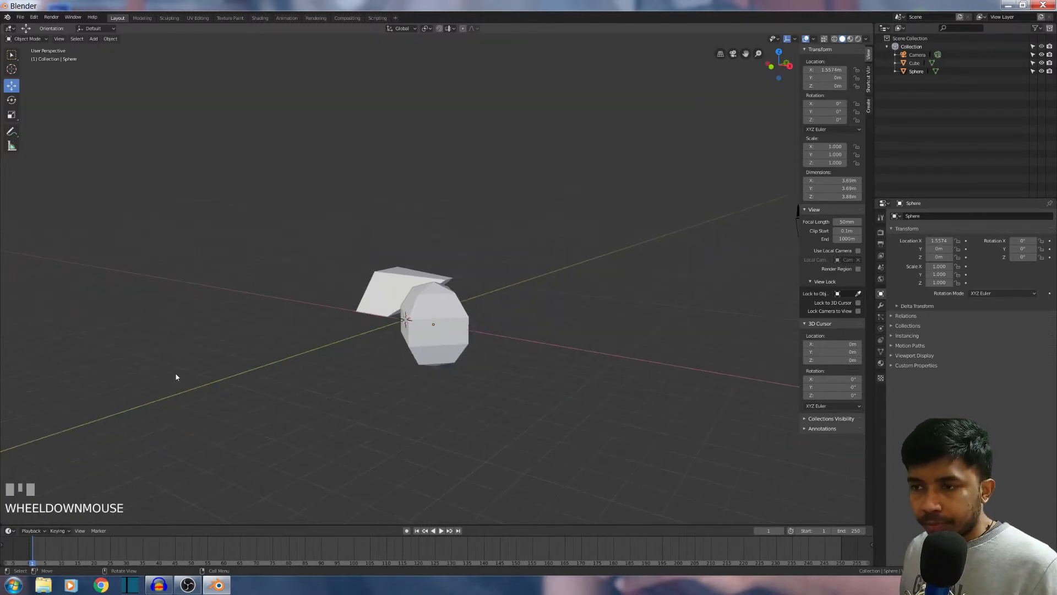
pyautogui.scroll(-1, 176, 376)
# Delete the sphere from the scene.
pyautogui.click(439, 320)
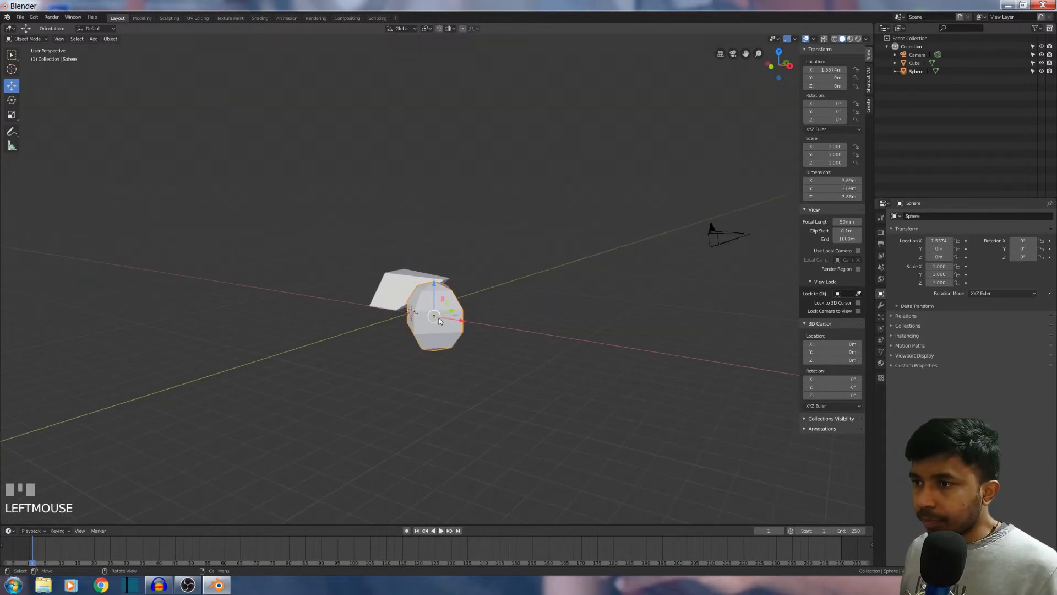
pyautogui.press('x')
pyautogui.click(515, 328)
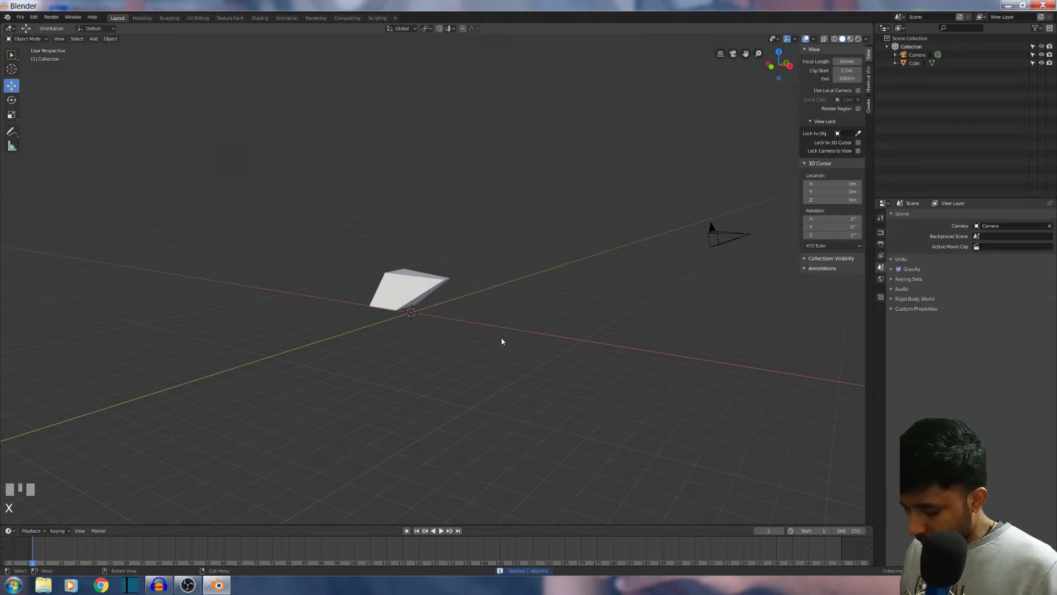
# Delete the edited cube mesh and undo the deletion.
pyautogui.scroll(-3, 502, 341)
pyautogui.moveTo(465, 323); pyautogui.dragTo(448, 323, button='middle')
pyautogui.click(431, 286)
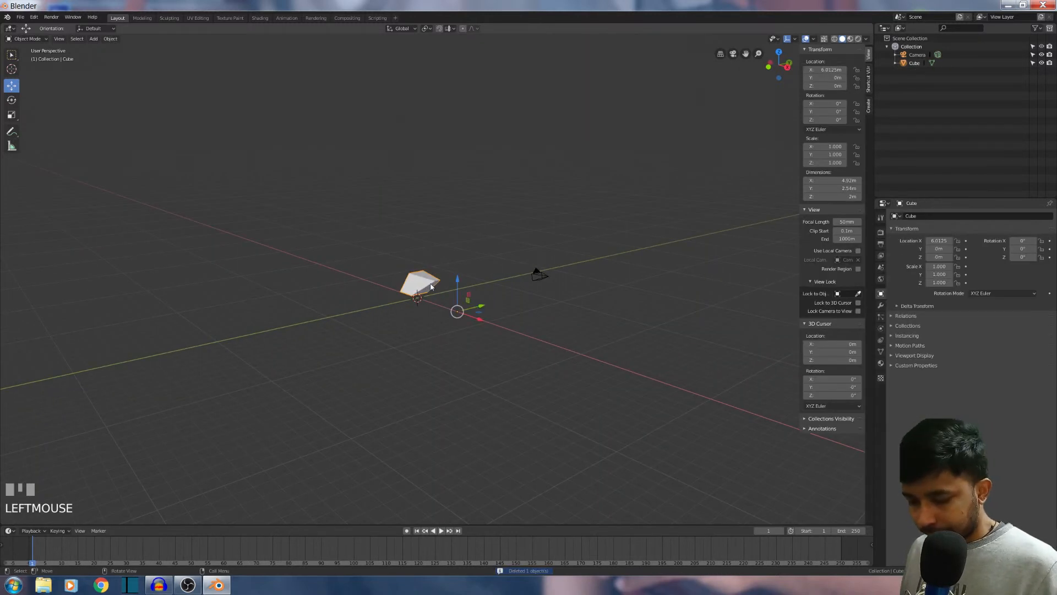
pyautogui.press('Delete')
pyautogui.scroll(2, 417, 318)
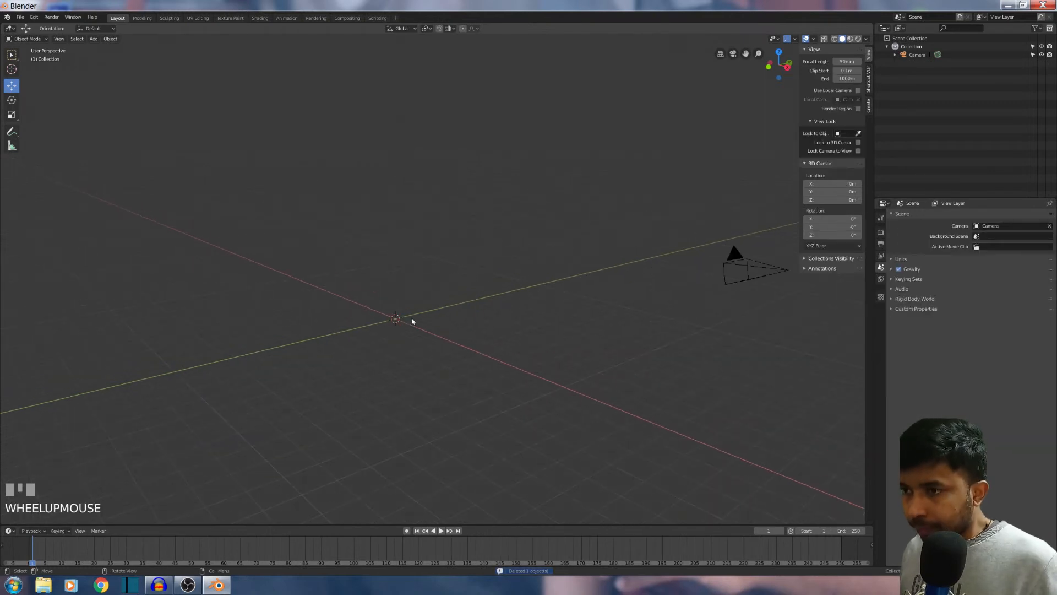
pyautogui.scroll(-2, 494, 302)
pyautogui.moveTo(494, 303); pyautogui.dragTo(431, 306, button='middle')
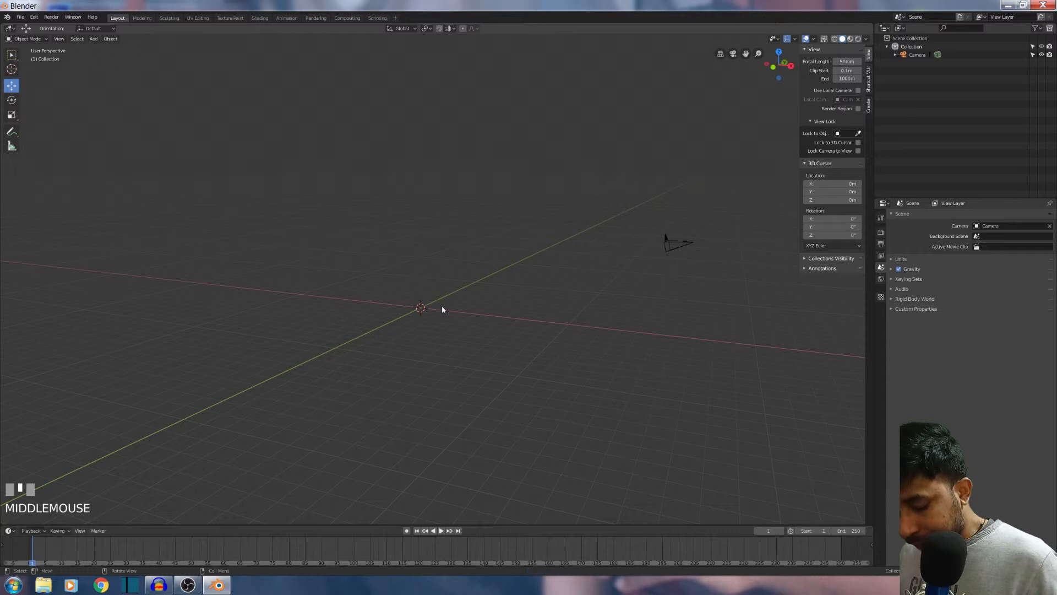
pyautogui.hotkey('ctrl', 'z')
# Compare the cube mesh in the wireframe and shaded viewport display modes.
pyautogui.hotkey('shift', 'z')
pyautogui.hotkey('shift', 'z')
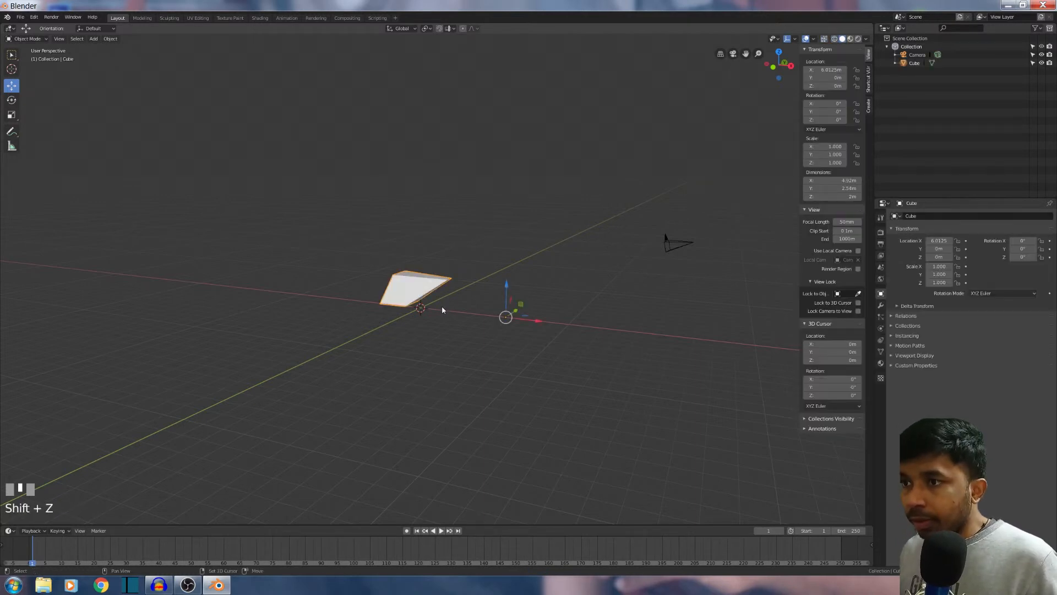
pyautogui.click(834, 39)
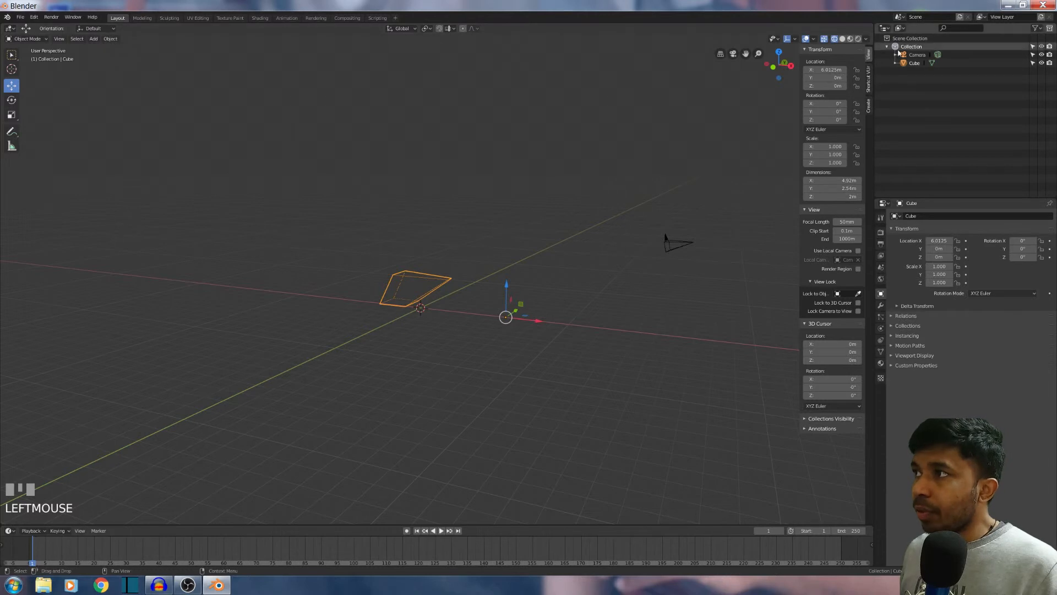
pyautogui.click(844, 39)
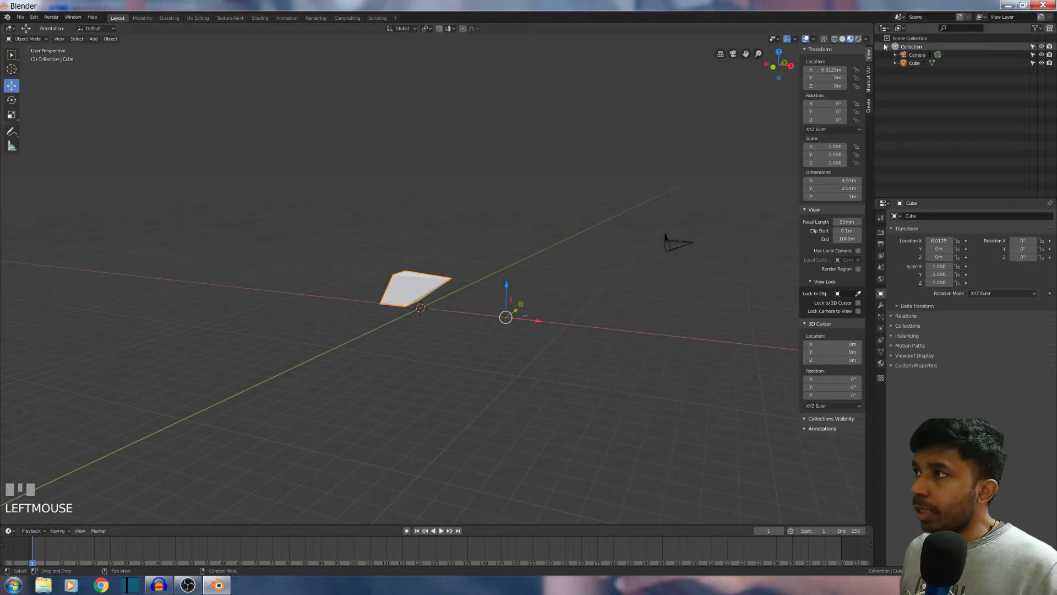
# Preview the edited cube mesh in rendered shading and delete it from the scene.
pyautogui.click(857, 39)
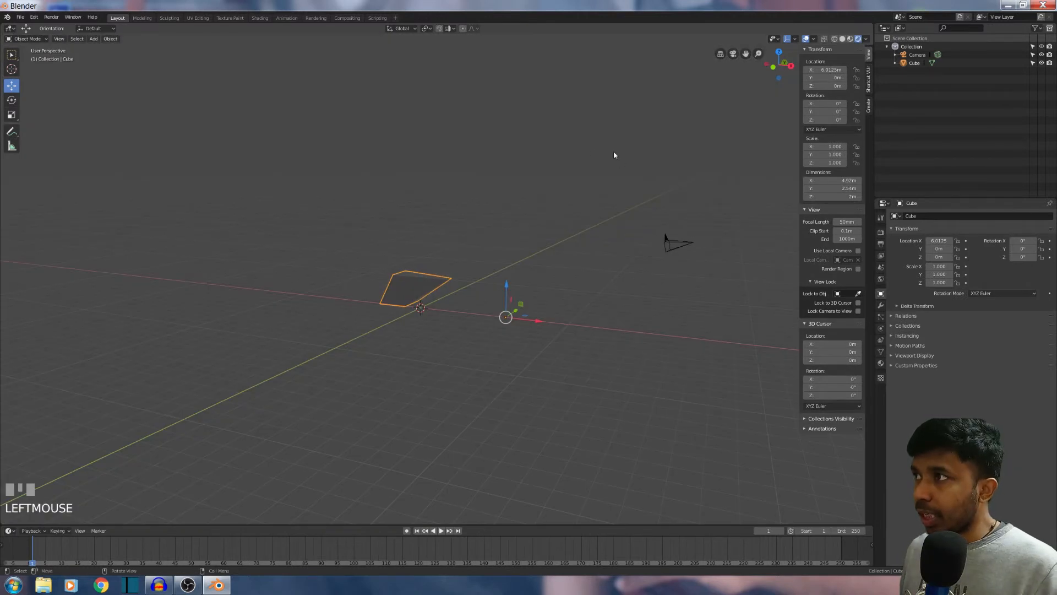
pyautogui.moveTo(477, 345); pyautogui.dragTo(410, 277, button='middle')
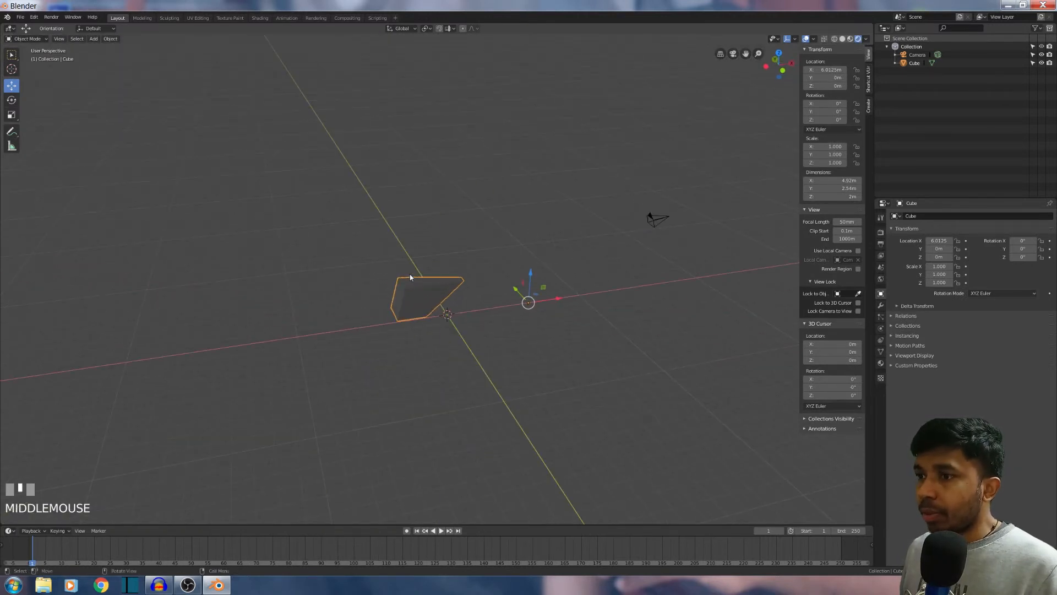
pyautogui.press('x')
pyautogui.click(393, 329)
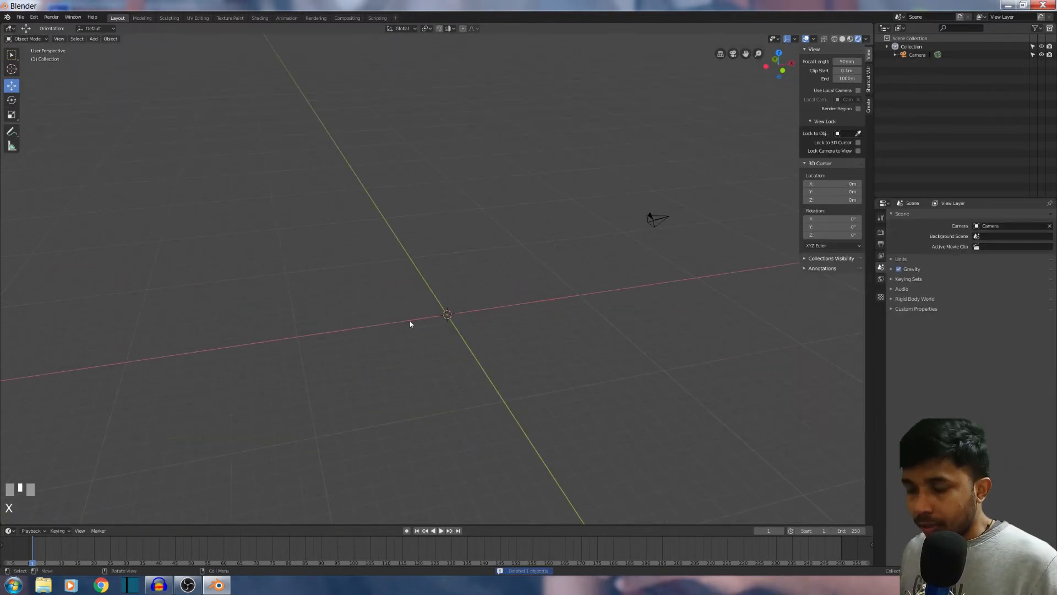
# Add a new 2 m cube mesh at the world origin.
pyautogui.hotkey('shift', 'a')
pyautogui.moveTo(395, 324)
pyautogui.click(434, 329)
pyautogui.scroll(5, 451, 286)
pyautogui.moveTo(455, 276); pyautogui.dragTo(458, 241, button='middle')
pyautogui.scroll(2, 458, 242)
pyautogui.scroll(-5, 457, 243)
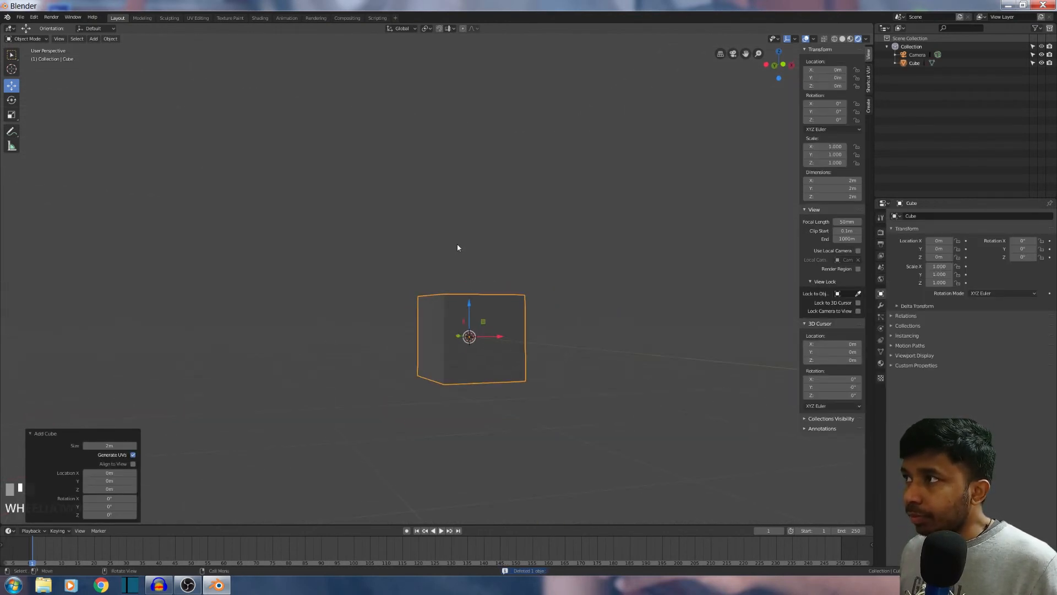
# Display the new cube in wireframe shading so its hidden edges can be examined.
pyautogui.click(823, 39)
pyautogui.moveTo(425, 260); pyautogui.dragTo(440, 287, button='middle')
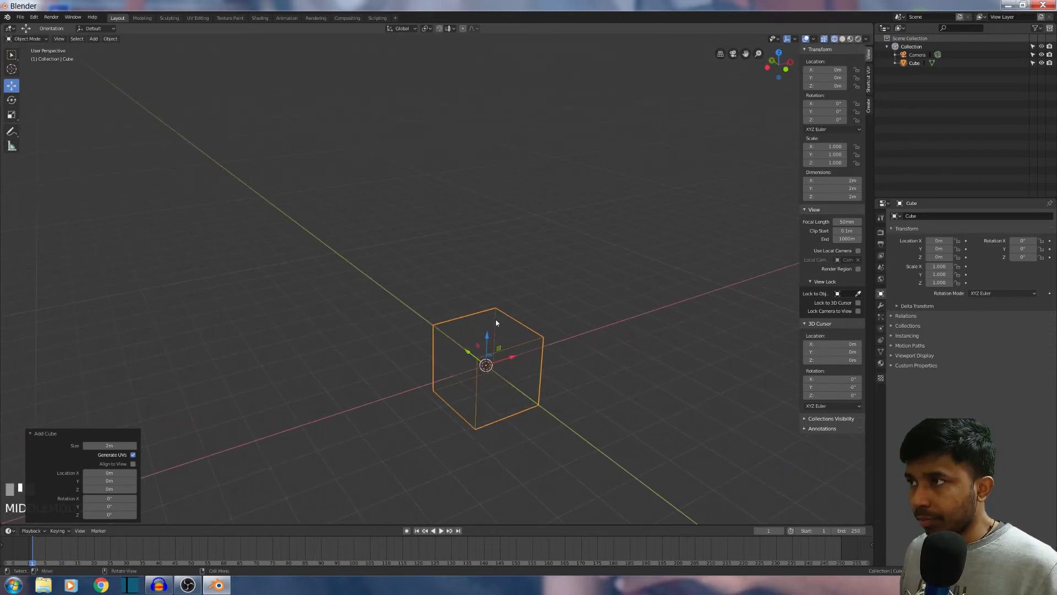
pyautogui.moveTo(430, 346)
pyautogui.mouseDown(button='middle')
pyautogui.moveTo(477, 328)
pyautogui.moveTo(427, 332)
pyautogui.mouseUp(button='middle')
pyautogui.scroll(1, 482, 371)
pyautogui.scroll(-2, 483, 371)
pyautogui.scroll(-3, 446, 338)
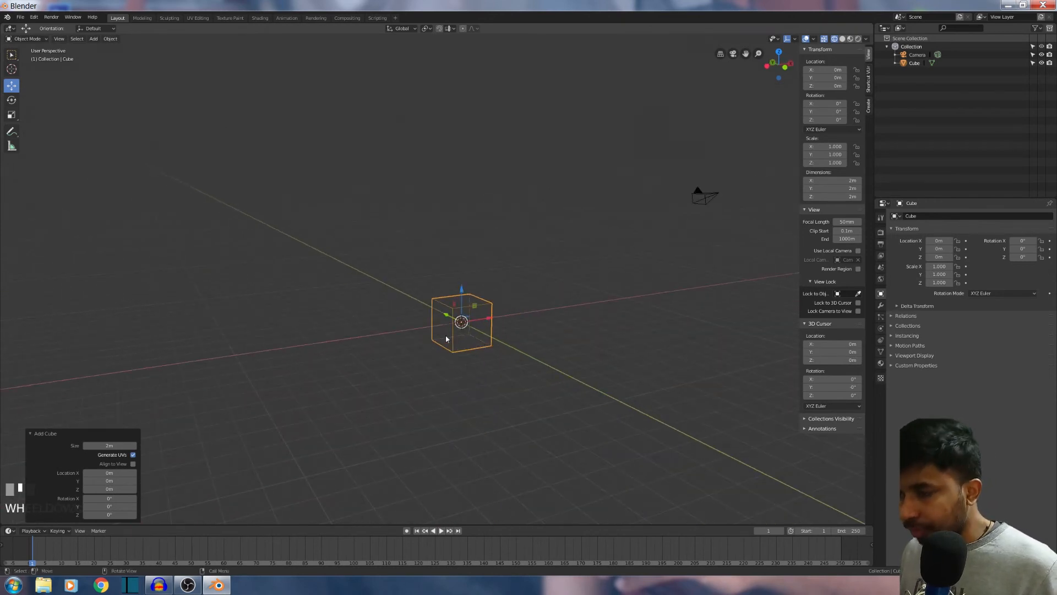
# Move the cube up about 1.19 m along the Z axis.
pyautogui.moveTo(464, 300); pyautogui.dragTo(464, 269)
pyautogui.moveTo(464, 269); pyautogui.dragTo(473, 306, button='middle')
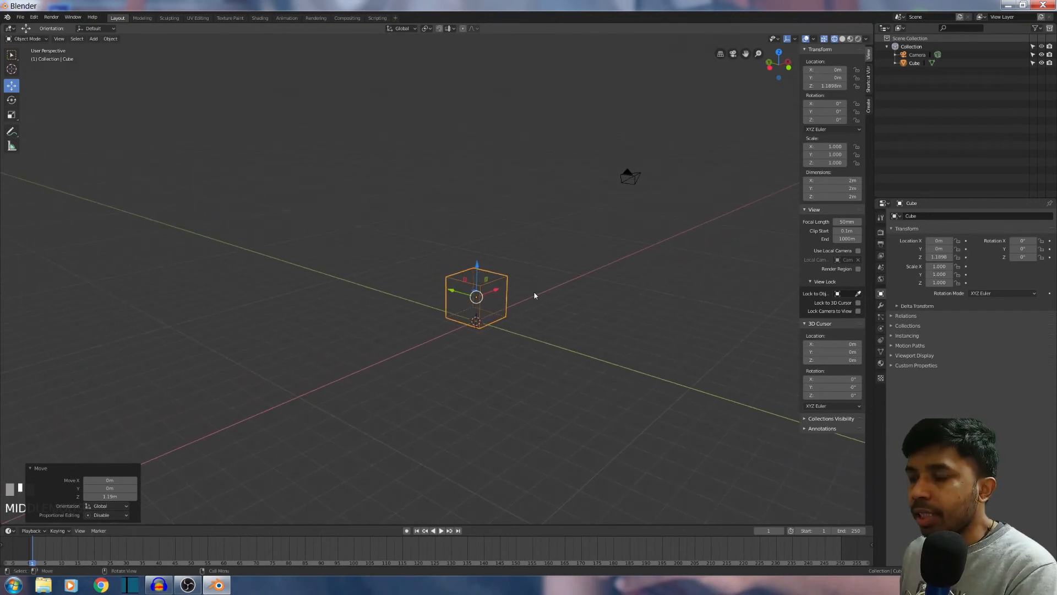
pyautogui.scroll(4, 459, 286)
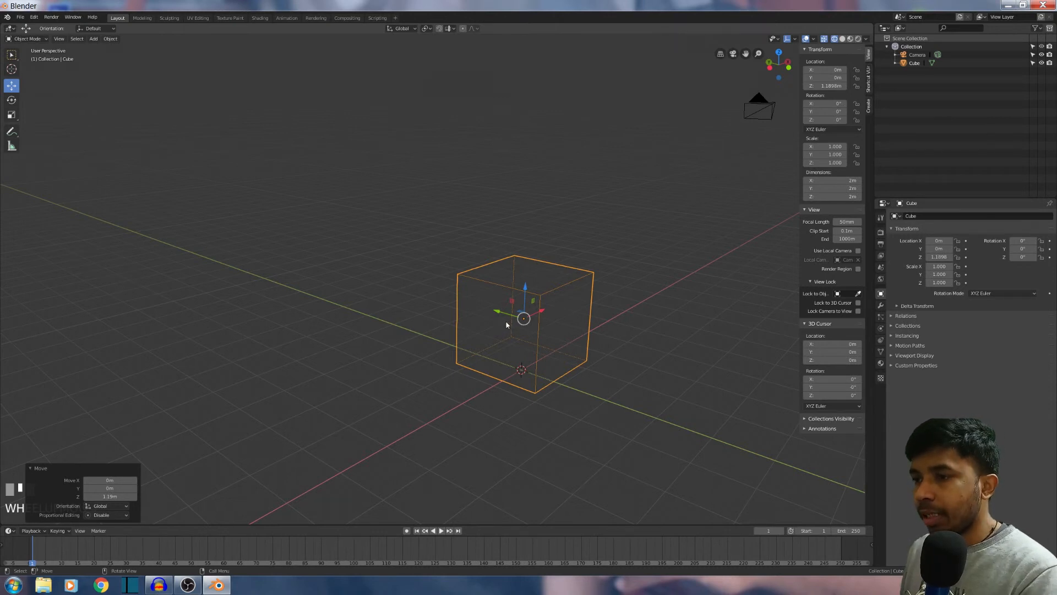
# Compare the raised cube in solid and wireframe shading.
pyautogui.click(843, 38)
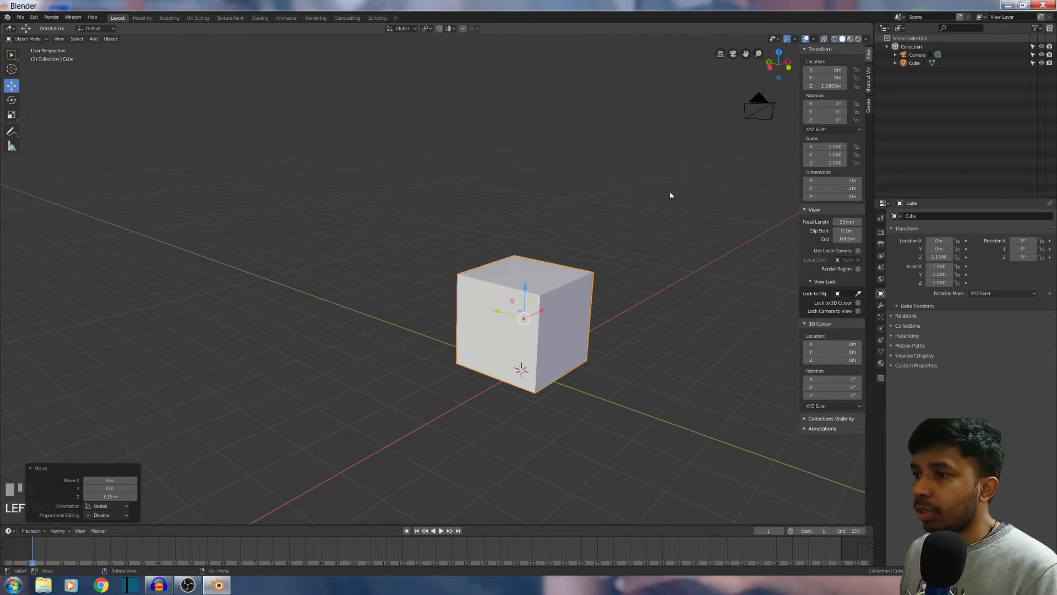
pyautogui.click(834, 38)
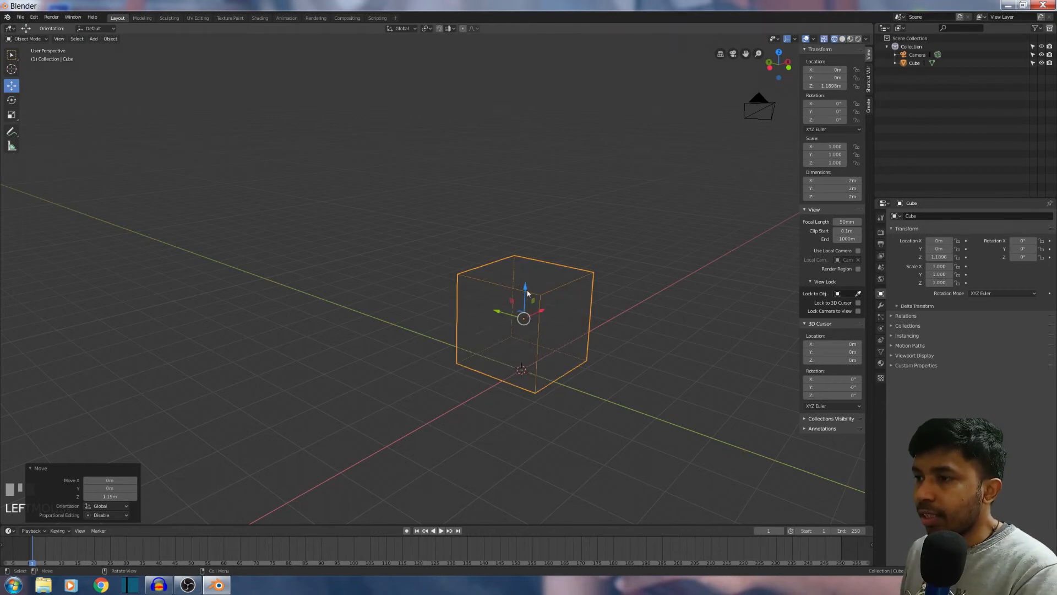
pyautogui.scroll(-3, 460, 283)
pyautogui.moveTo(460, 283); pyautogui.dragTo(493, 311, button='middle')
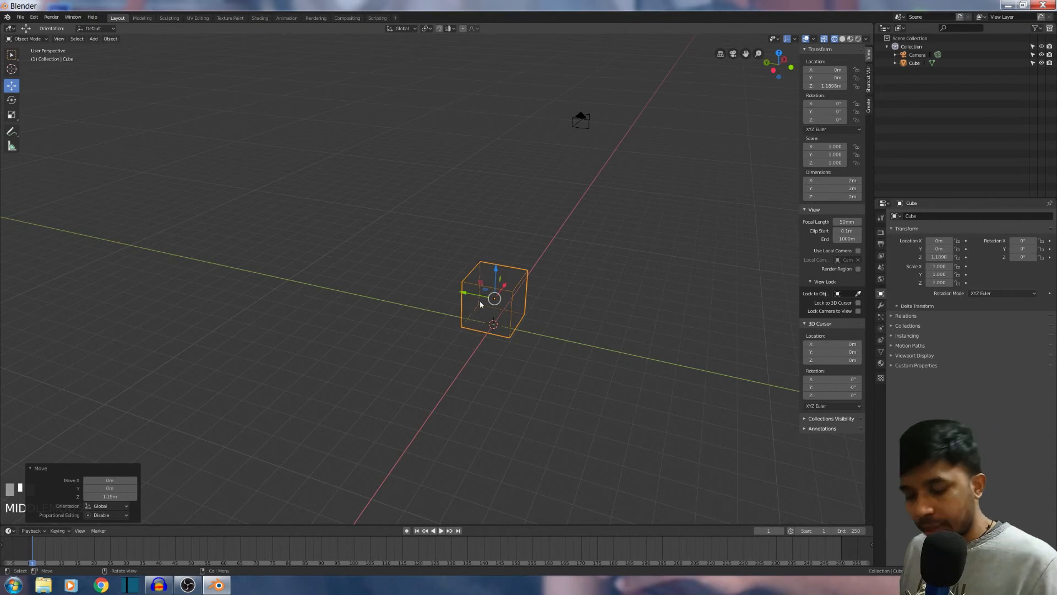
# Enter Edit Mode on the cube, select all its vertices and deselect them again.
pyautogui.press('Tab')
pyautogui.moveTo(498, 292); pyautogui.dragTo(475, 294, button='middle')
pyautogui.press('a')
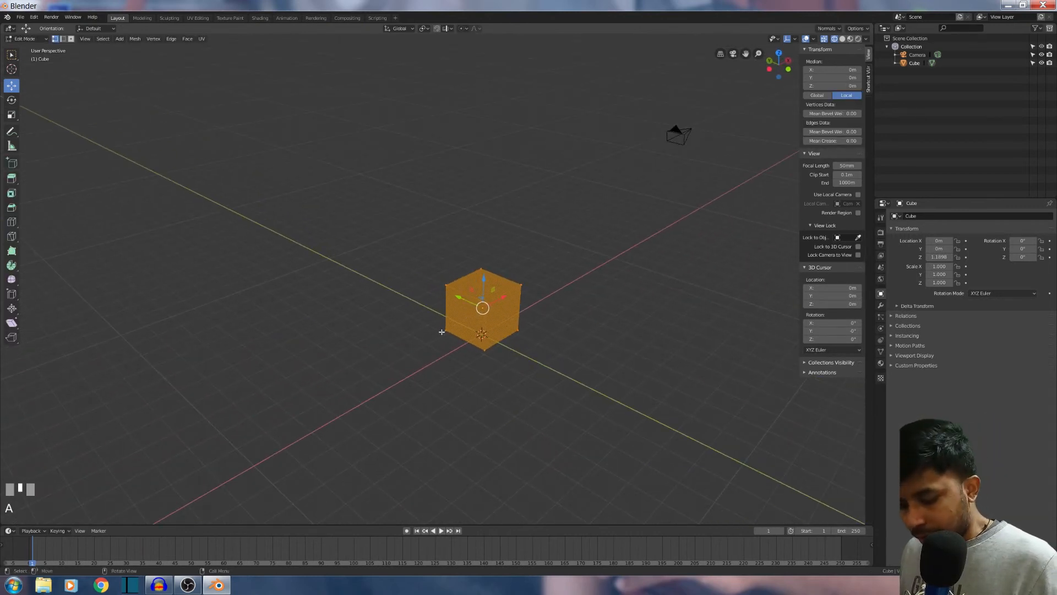
pyautogui.hotkey('alt', 'a')
pyautogui.moveTo(441, 328); pyautogui.dragTo(302, 259, button='middle')
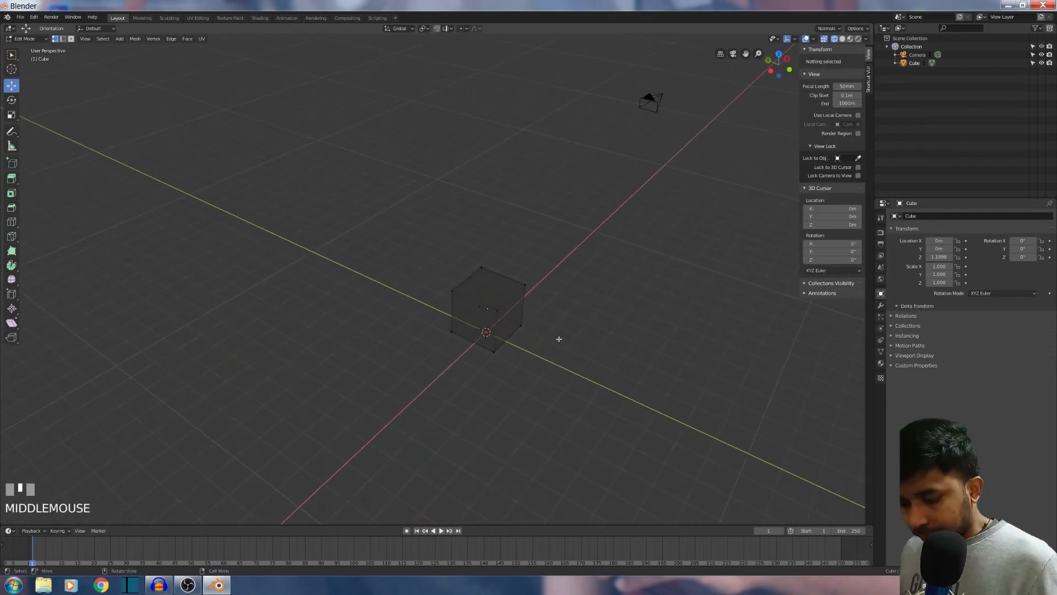
# Toggle the cube to Object Mode and back to Edit Mode, and widen the toolbar to show tool names.
pyautogui.press('Tab')
pyautogui.press('Tab')
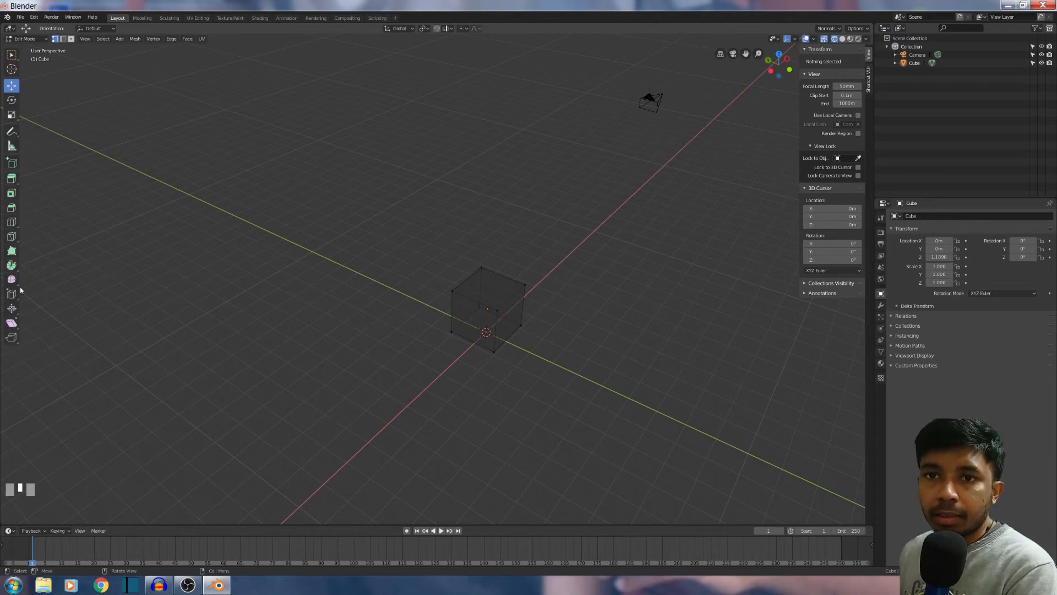
pyautogui.moveTo(22, 286); pyautogui.dragTo(84, 286)
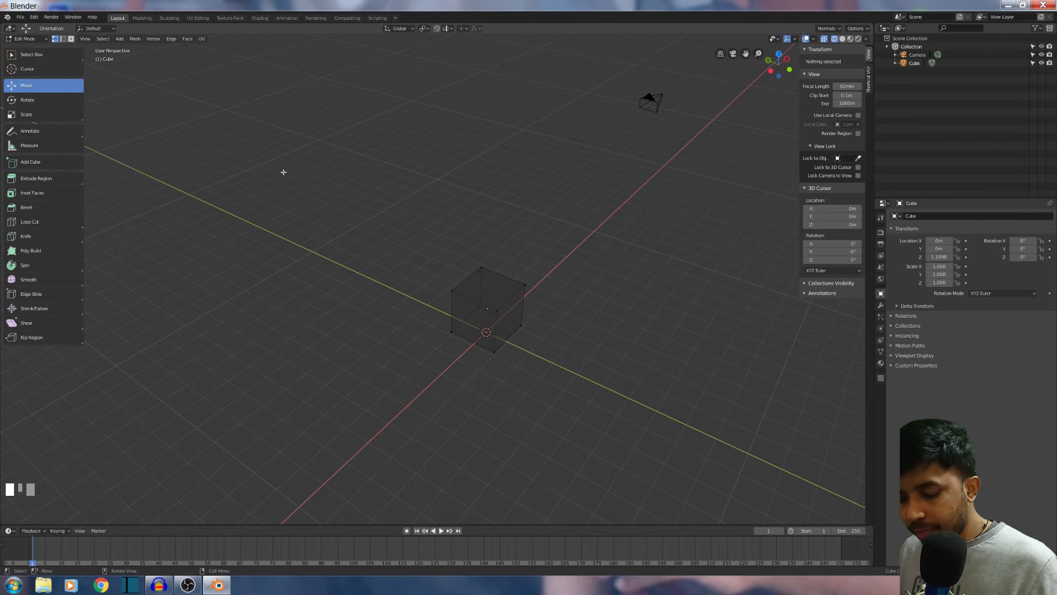
# Return the cube to Object Mode and display it in solid shading.
pyautogui.press('Tab')
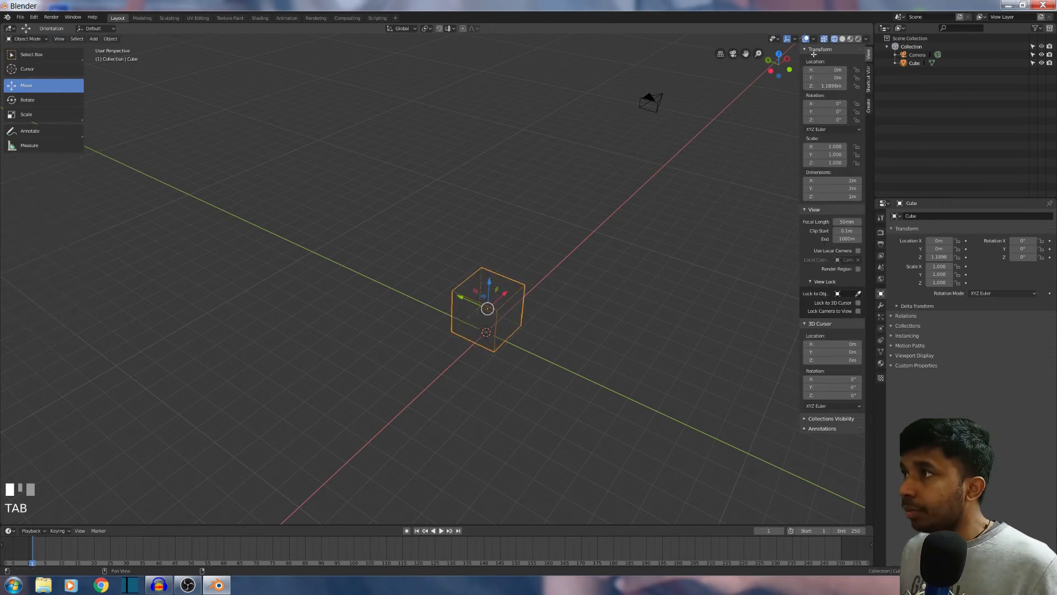
pyautogui.click(842, 39)
pyautogui.scroll(3, 446, 252)
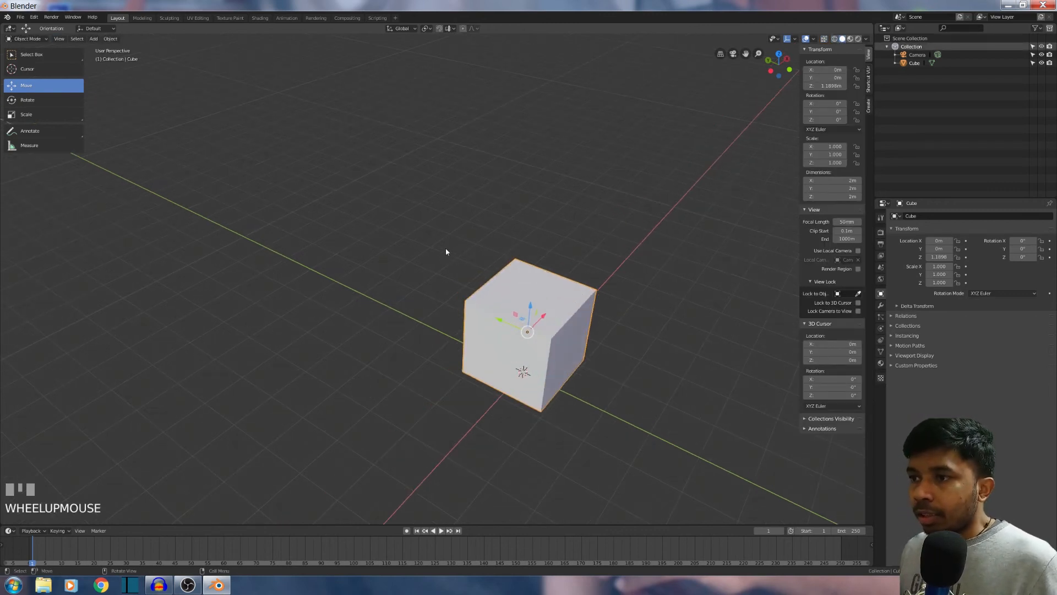
pyautogui.moveTo(484, 335); pyautogui.dragTo(500, 333, button='middle')
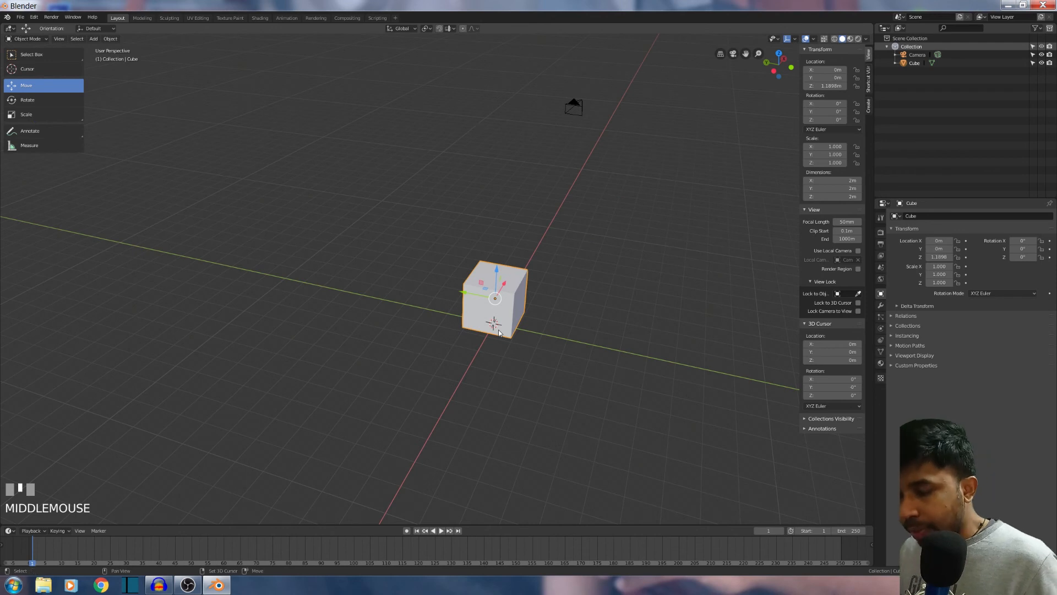
pyautogui.hotkey('shift', 'a')
pyautogui.hotkey('shift', 'a')
pyautogui.moveTo(471, 304)
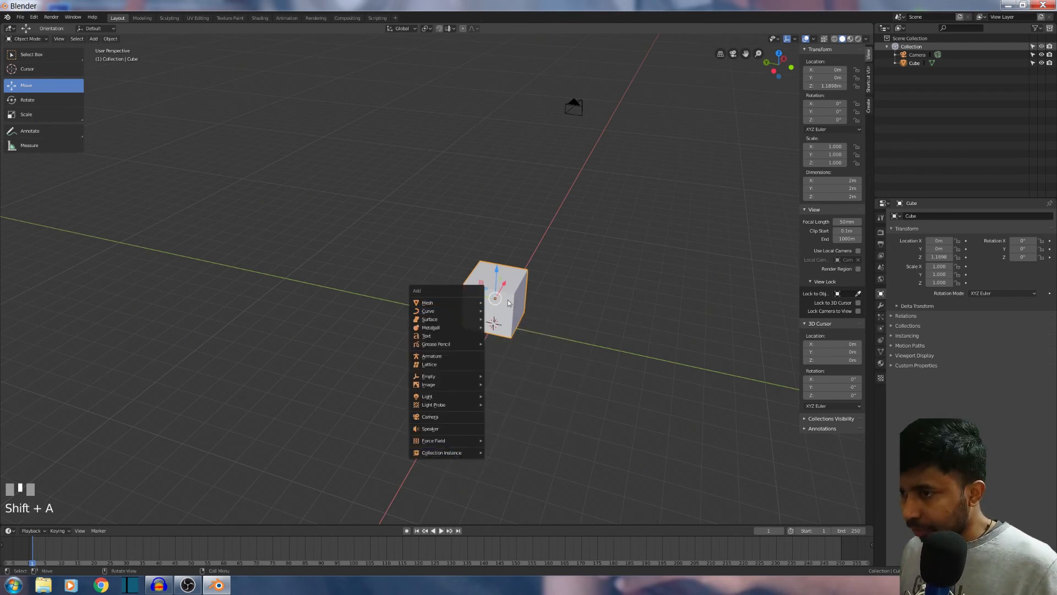
pyautogui.click(362, 208)
# Select all objects and delete the cube and the camera from the scene.
pyautogui.press('a')
pyautogui.press('a')
pyautogui.press('a')
pyautogui.press('x')
pyautogui.click(518, 313)
# Add a fresh 2 m cube at the origin of the emptied scene.
pyautogui.scroll(-1, 430, 245)
pyautogui.moveTo(430, 244); pyautogui.dragTo(256, 162, button='middle')
pyautogui.hotkey('shift', 'a')
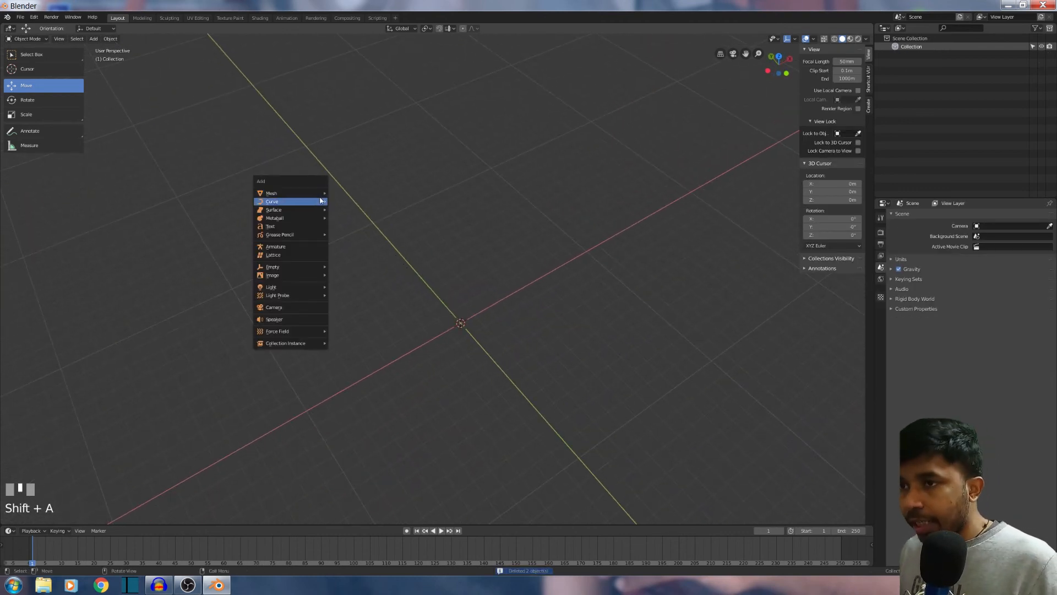
pyautogui.moveTo(314, 193)
pyautogui.click(352, 199)
pyautogui.scroll(5, 489, 300)
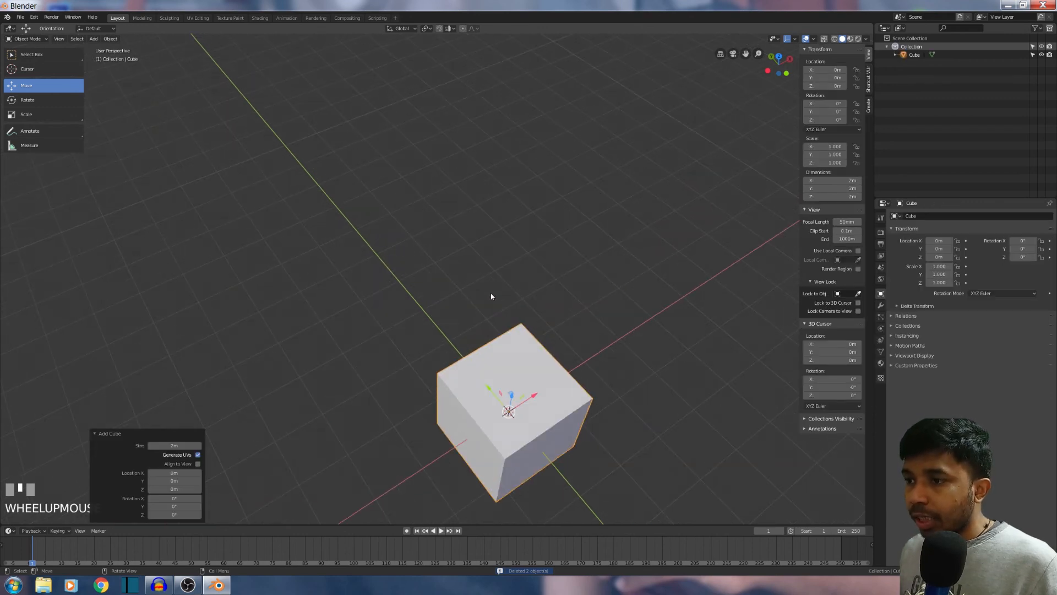
pyautogui.moveTo(491, 295); pyautogui.dragTo(484, 260, button='middle')
# Collapse the toolbar completely, restore it and narrow it to icons only.
pyautogui.click(32, 37)
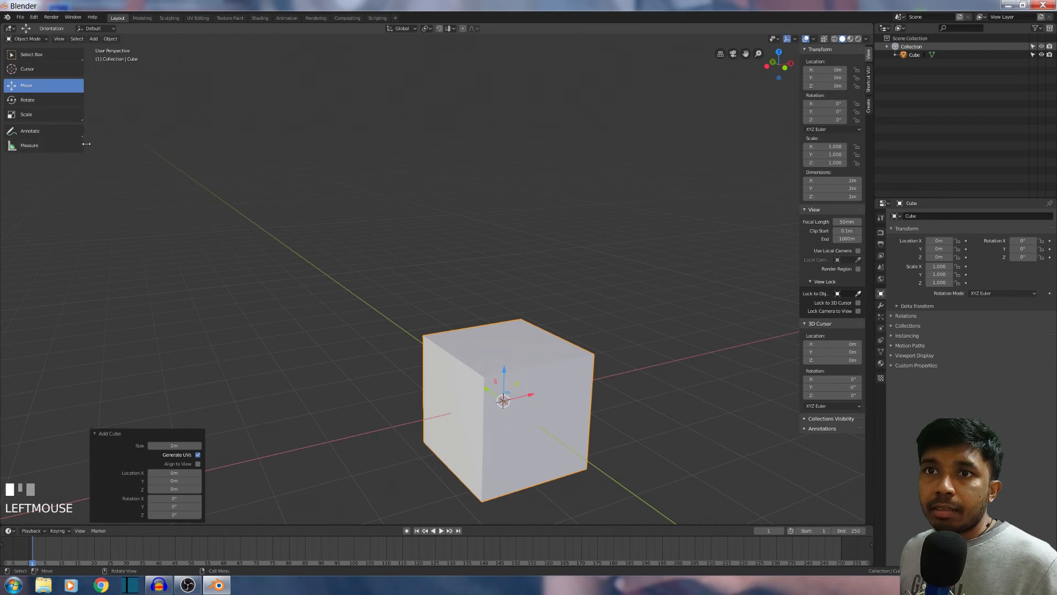
pyautogui.moveTo(88, 136); pyautogui.dragTo(60, 141)
pyautogui.moveTo(88, 108); pyautogui.dragTo(11, 119)
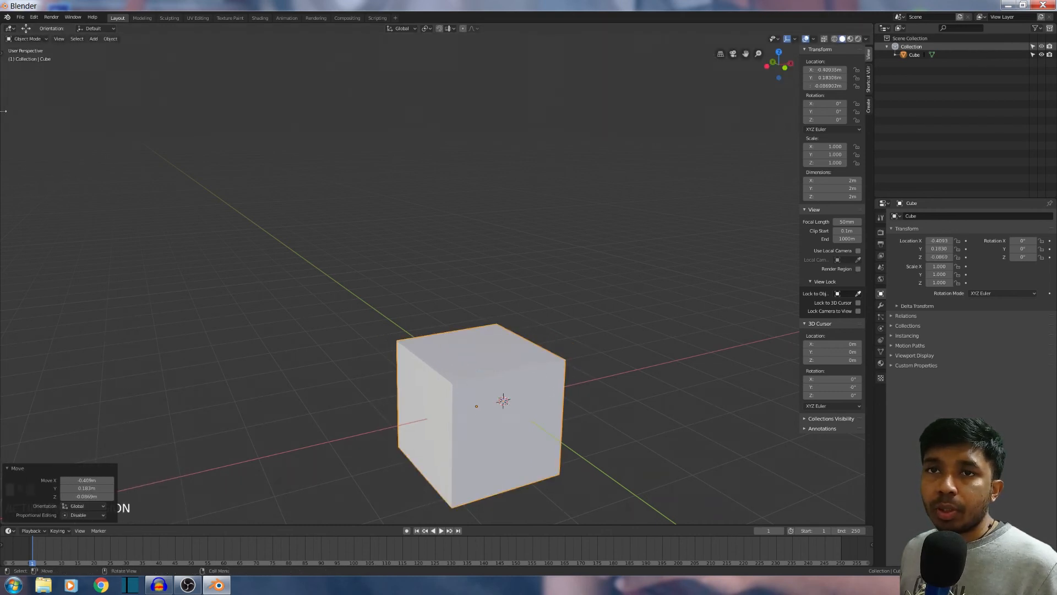
pyautogui.click(3, 57)
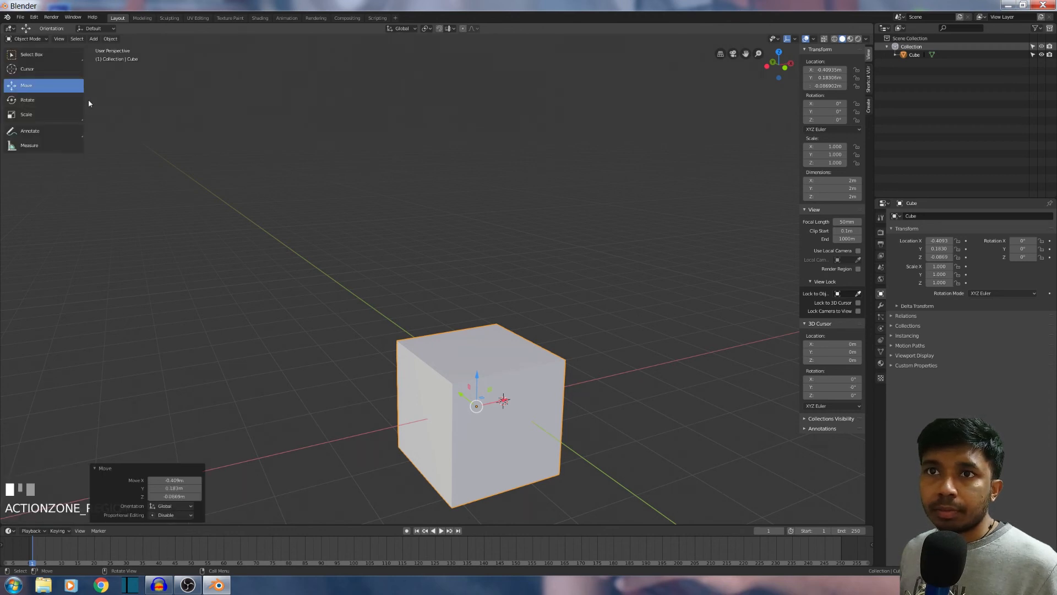
pyautogui.moveTo(88, 103); pyautogui.dragTo(19, 112)
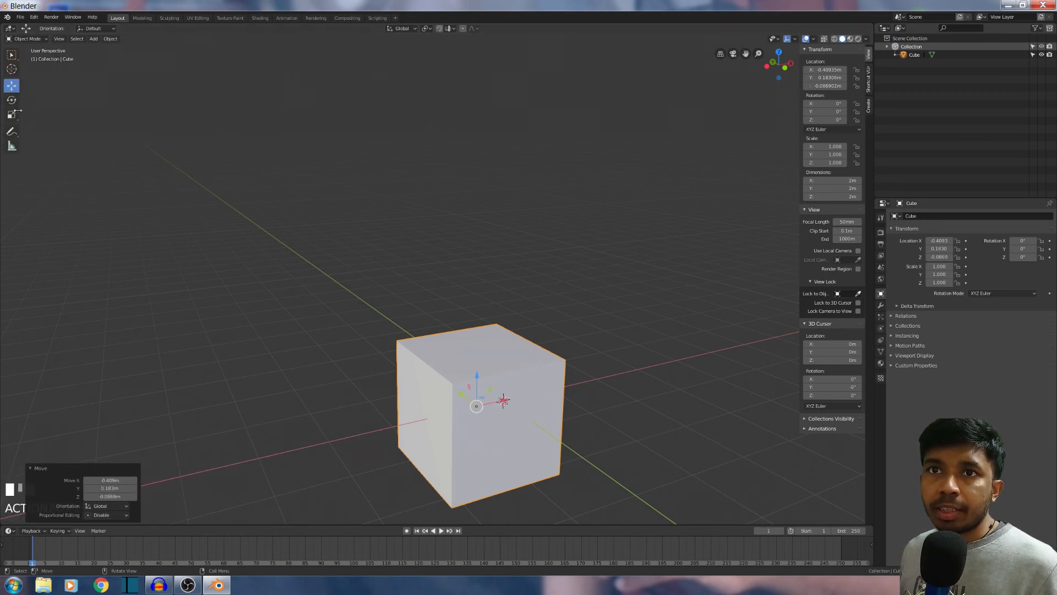
# Enter Edit Mode on the cube and examine its fully selected mesh up close.
pyautogui.scroll(-4, 231, 157)
pyautogui.moveTo(236, 165); pyautogui.dragTo(277, 235, button='middle')
pyautogui.keyDown('shift'); pyautogui.moveTo(426, 339); pyautogui.dragTo(411, 203, button='middle'); pyautogui.keyUp('shift')
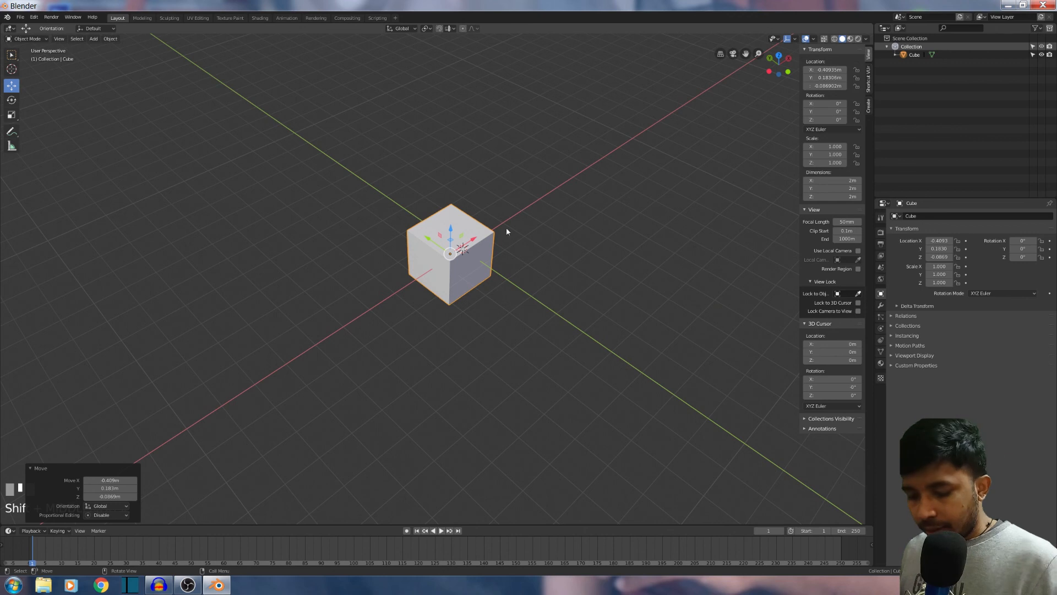
pyautogui.press('Tab')
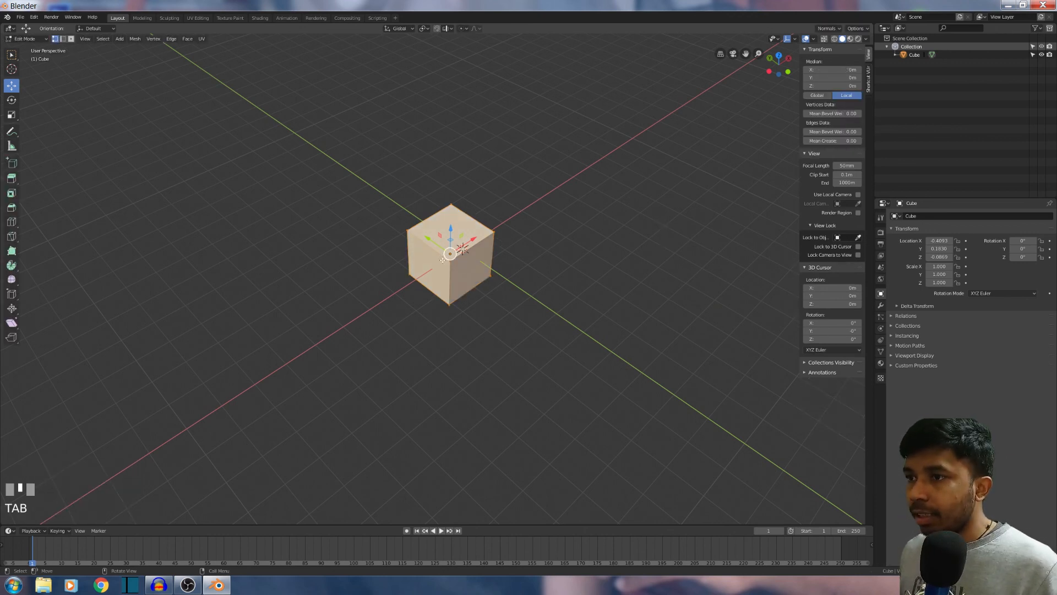
pyautogui.moveTo(451, 283); pyautogui.dragTo(441, 205, button='middle')
pyautogui.scroll(5, 441, 255)
pyautogui.scroll(-3, 439, 242)
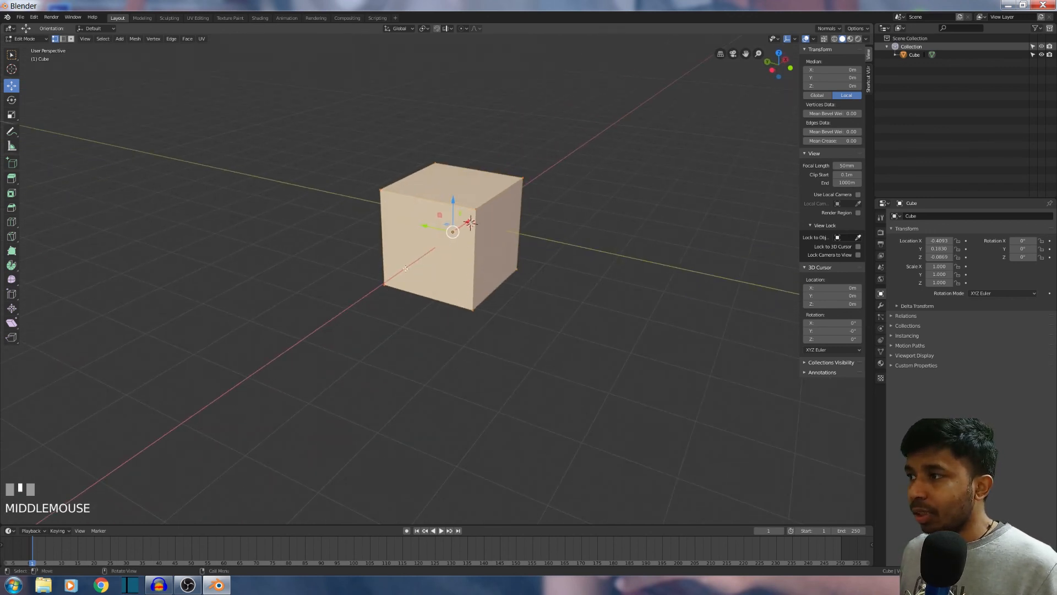